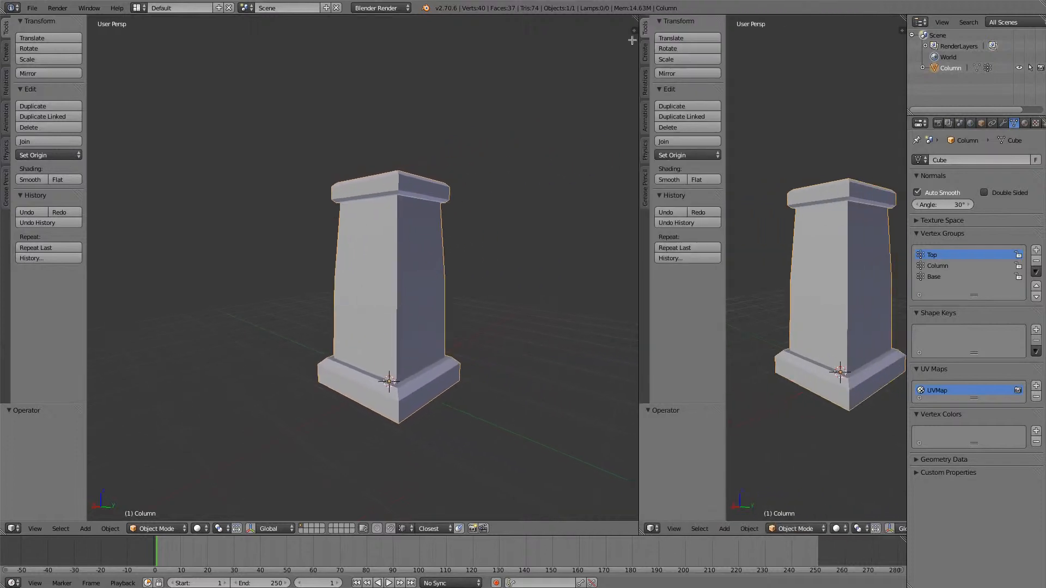
# - Show the column's complete UV layout in a UV/Image Editor replacing the second 3D view, and switch the column to Texture Paint mode
pyautogui.hotkey('shift', 'F10')
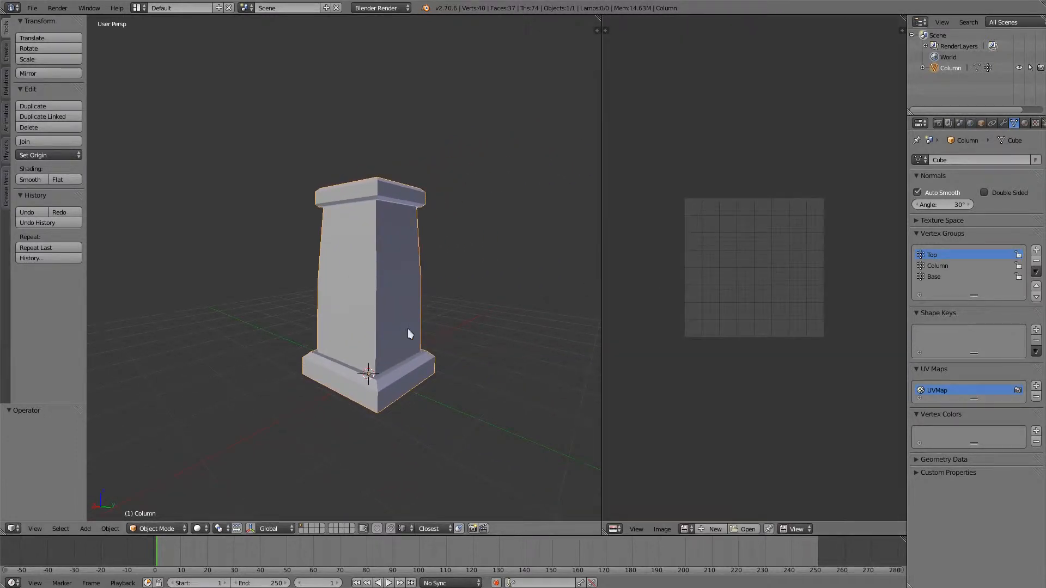
pyautogui.press('Tab')
pyautogui.click(447, 339)
pyautogui.press('a')
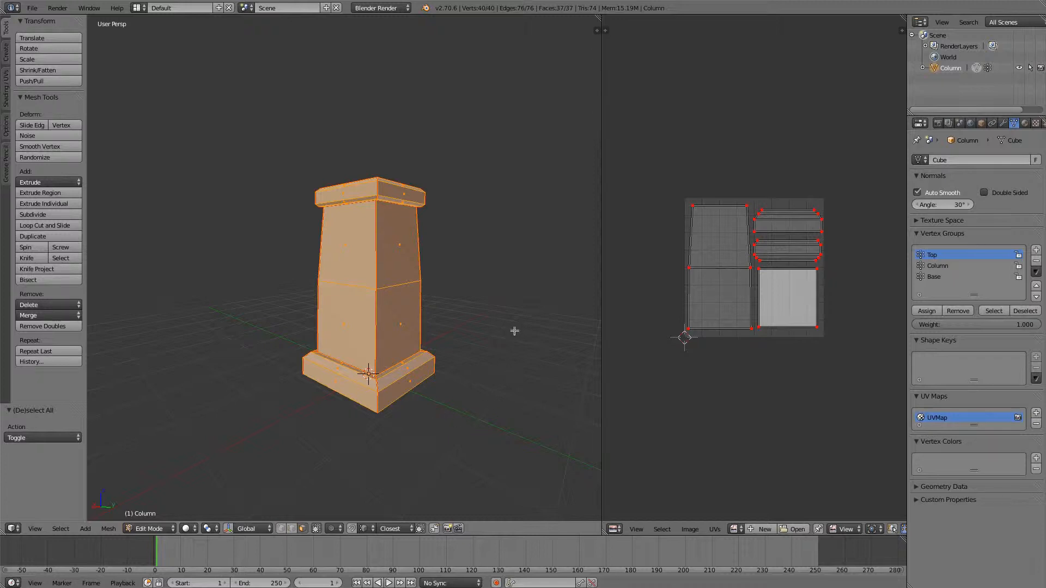
pyautogui.press('Tab')
pyautogui.click(509, 363)
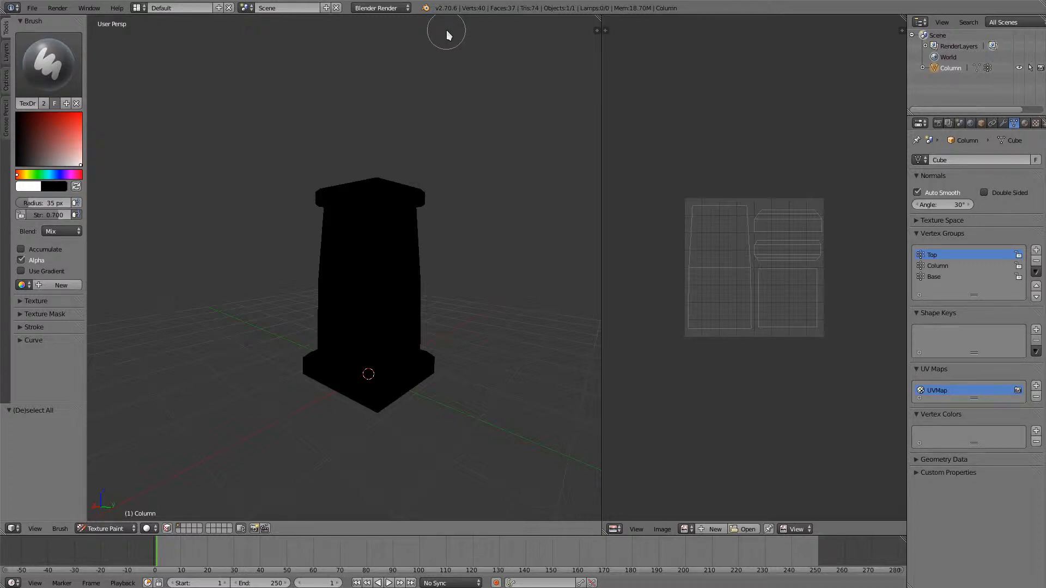
# - Paint white test strokes across the column's shaft with the TexDraw brush and undo them
pyautogui.moveTo(375, 299)
pyautogui.mouseDown()
pyautogui.moveTo(352, 303)
pyautogui.moveTo(369, 316)
pyautogui.moveTo(362, 292)
pyautogui.moveTo(367, 320)
pyautogui.mouseUp()
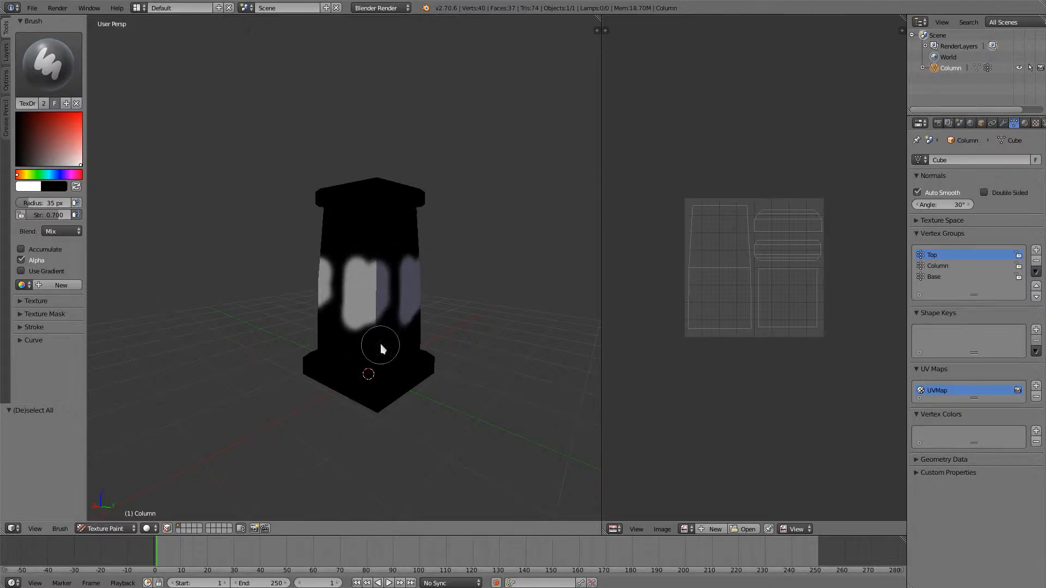
pyautogui.hotkey('ctrl', 'z')
pyautogui.hotkey('ctrl', 'z')
pyautogui.hotkey('ctrl', 'z')
pyautogui.hotkey('ctrl', 'z')
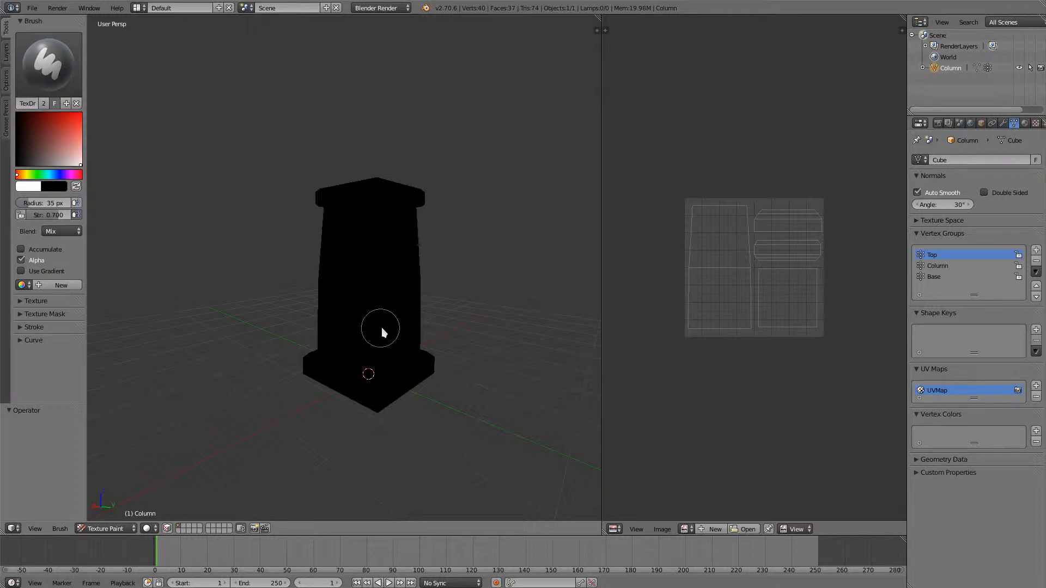
pyautogui.moveTo(387, 329)
pyautogui.mouseDown()
pyautogui.moveTo(403, 326)
pyautogui.moveTo(479, 401)
pyautogui.mouseUp()
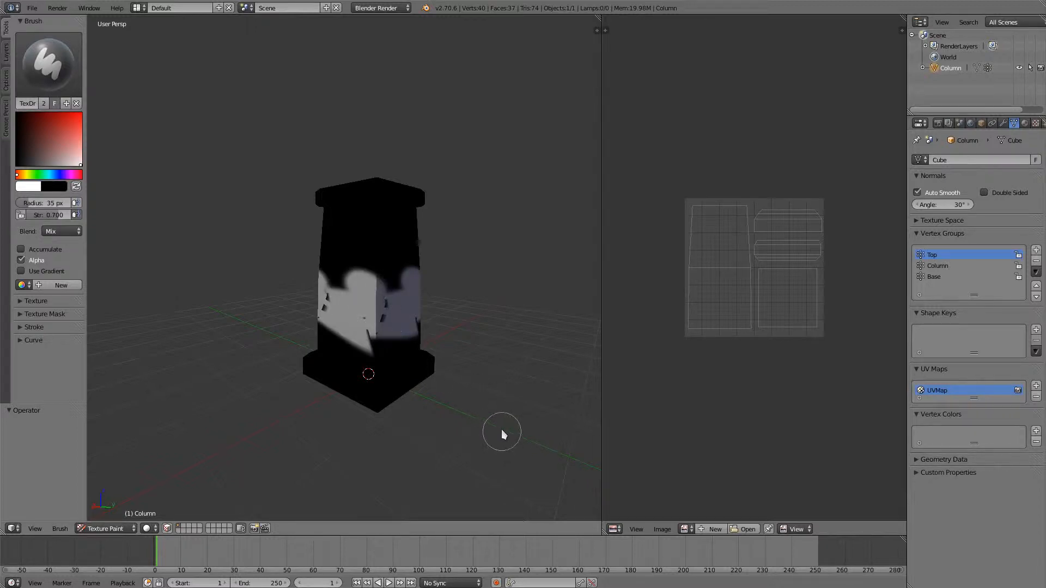
pyautogui.hotkey('ctrl', 'z')
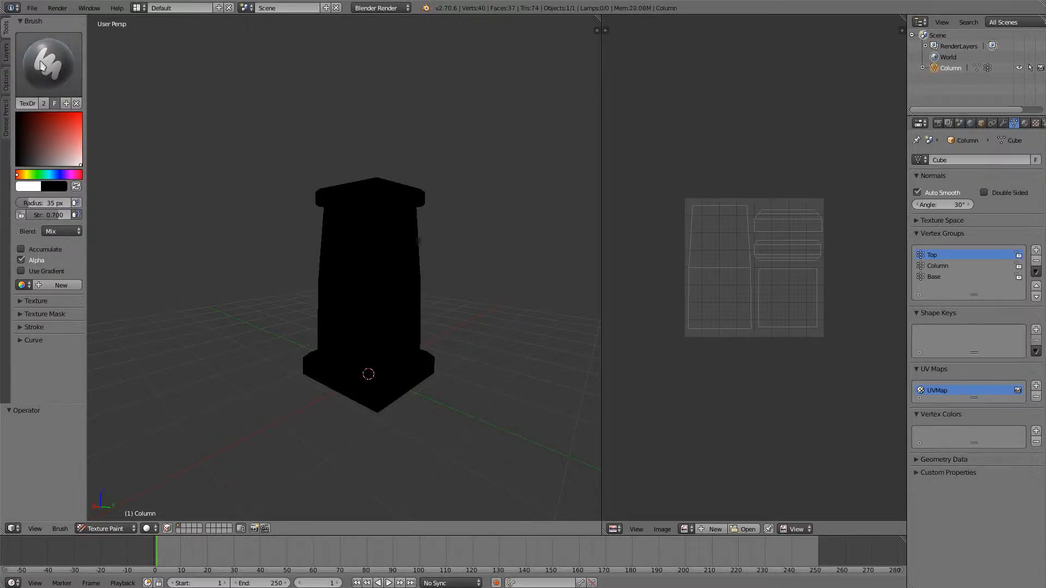
# - Review the column's paint slots and the available texture slot types, along with its texture and material properties
pyautogui.click(6, 53)
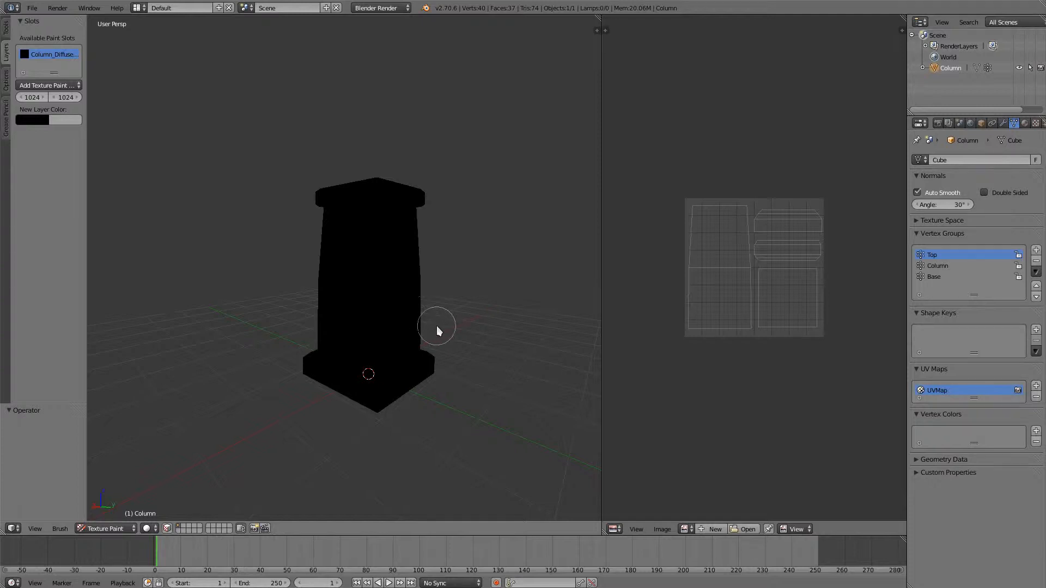
pyautogui.click(50, 86)
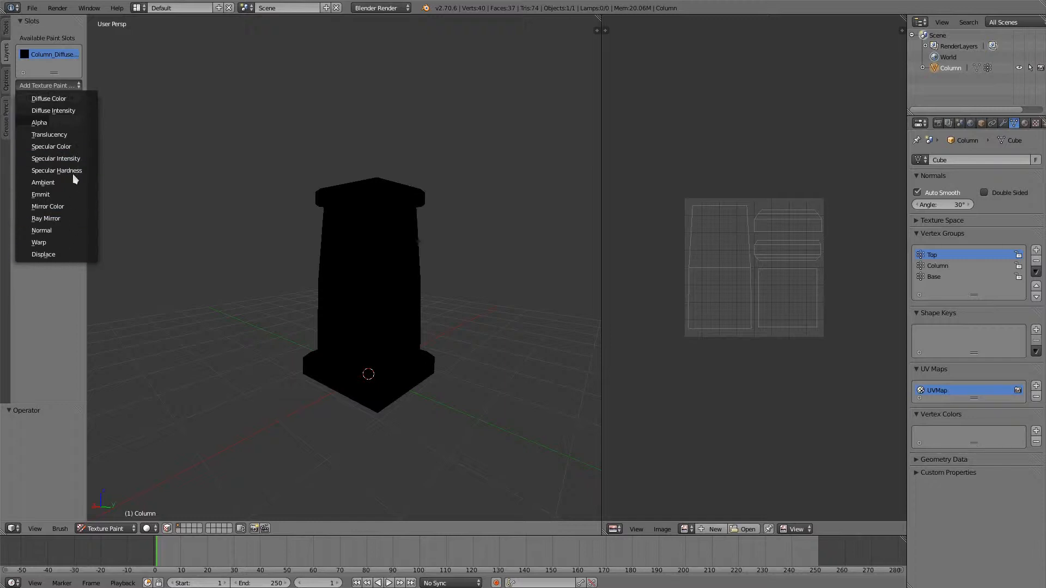
pyautogui.click(74, 148)
pyautogui.click(1036, 123)
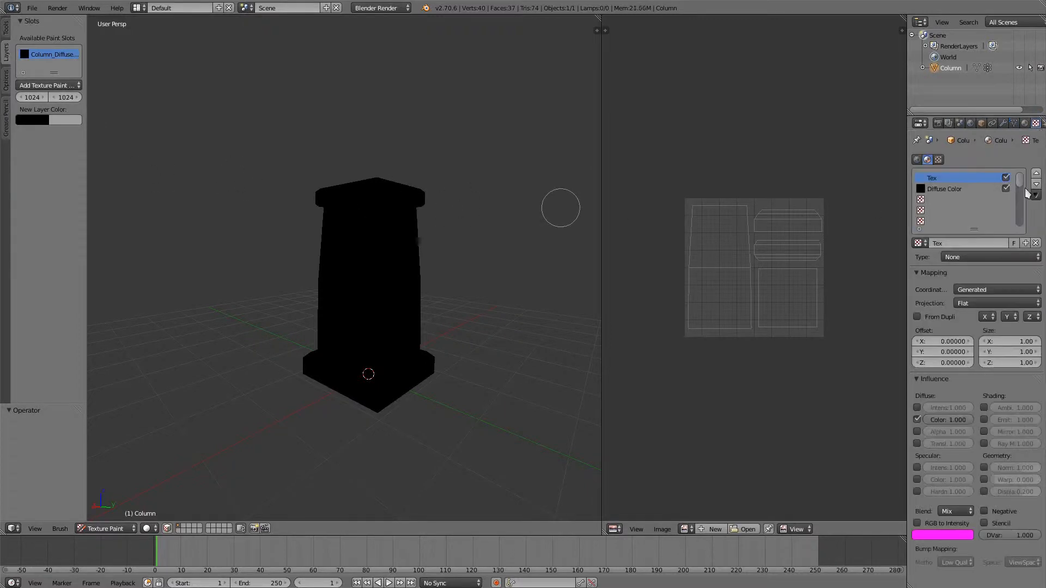
pyautogui.click(1025, 124)
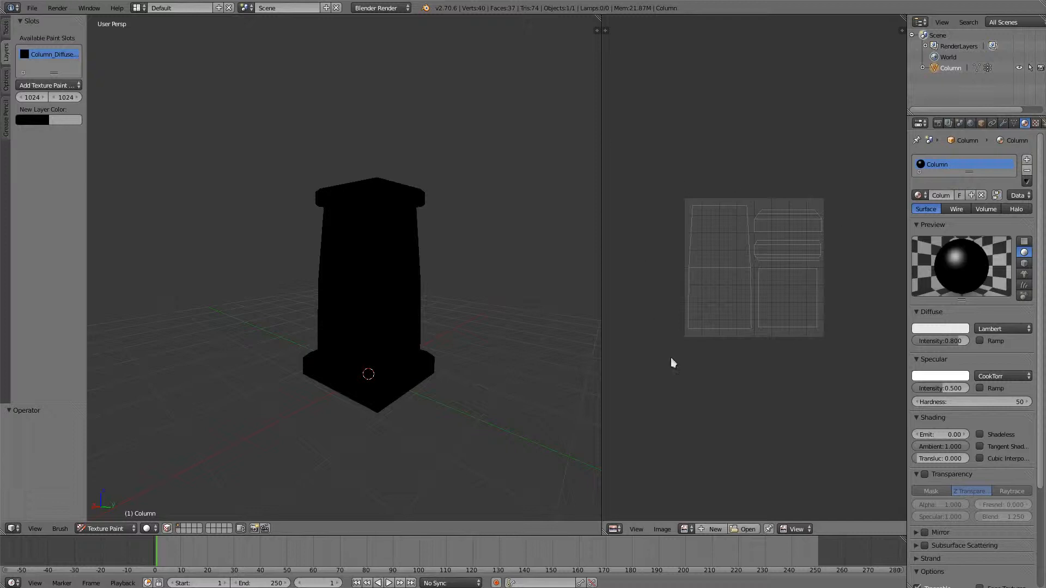
# - Assign the Column_Diffuse Color image to the column's UVs in Edit Mode and return to Texture Paint mode
pyautogui.click(27, 54)
pyautogui.scroll(-2, 759, 334)
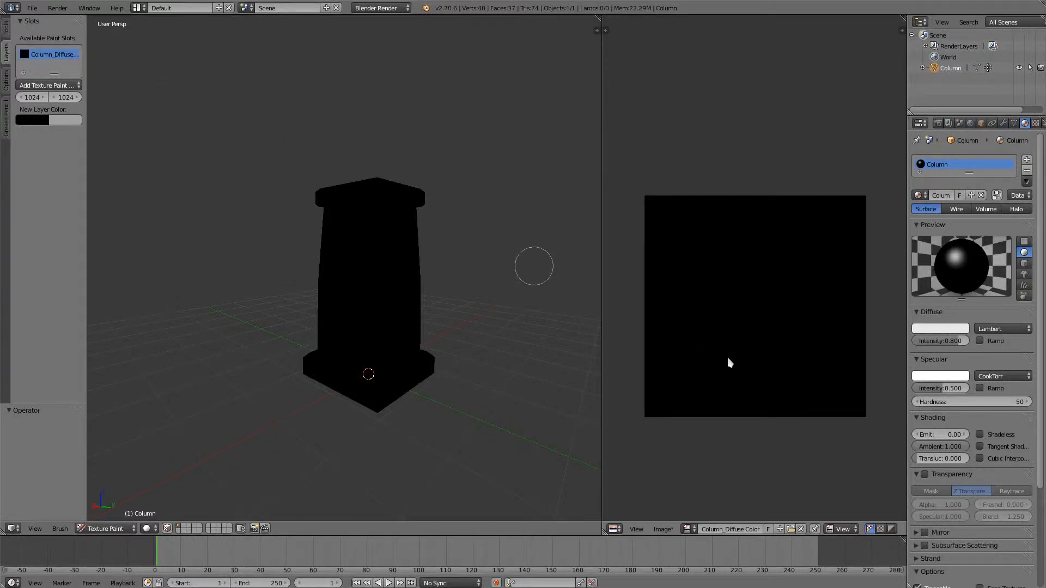
pyautogui.press('Tab')
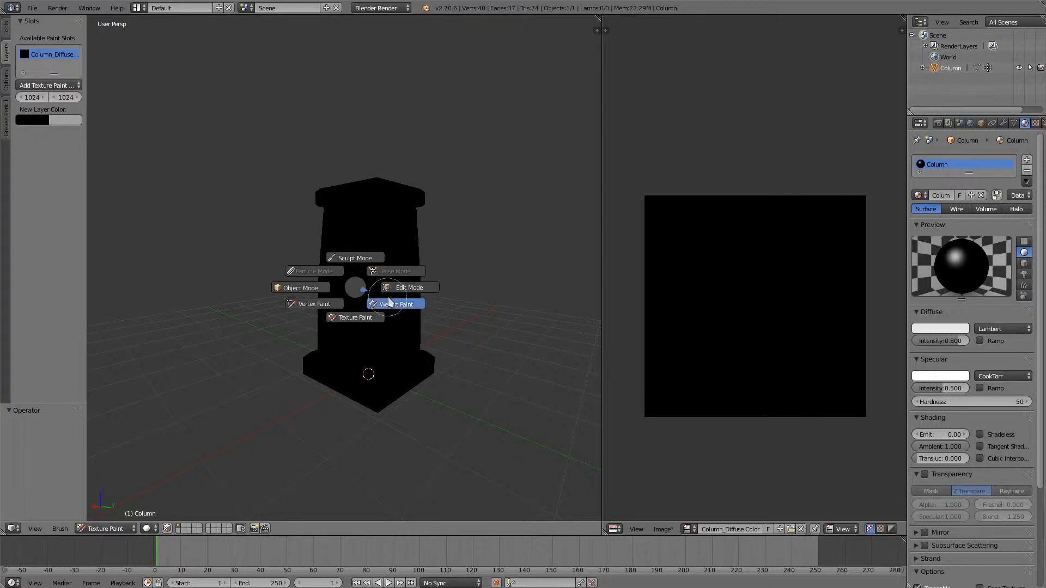
pyautogui.click(406, 284)
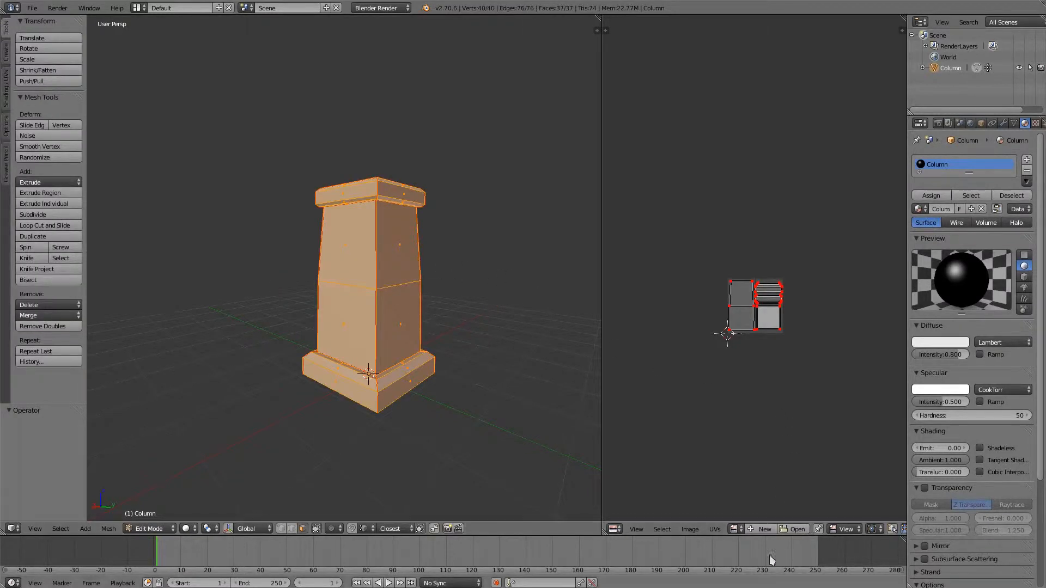
pyautogui.click(735, 529)
pyautogui.click(774, 422)
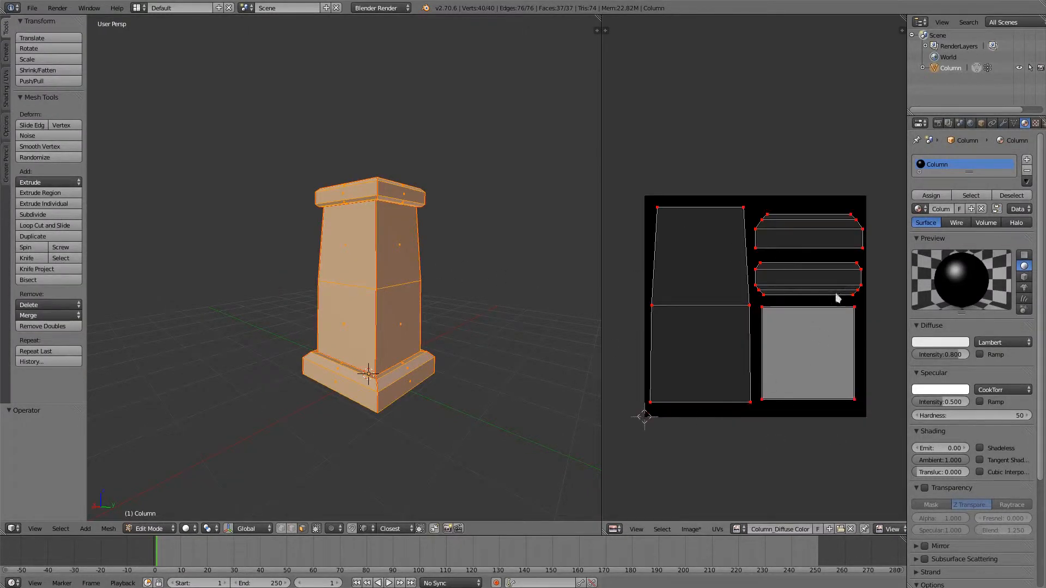
pyautogui.press('Tab')
pyautogui.click(460, 311)
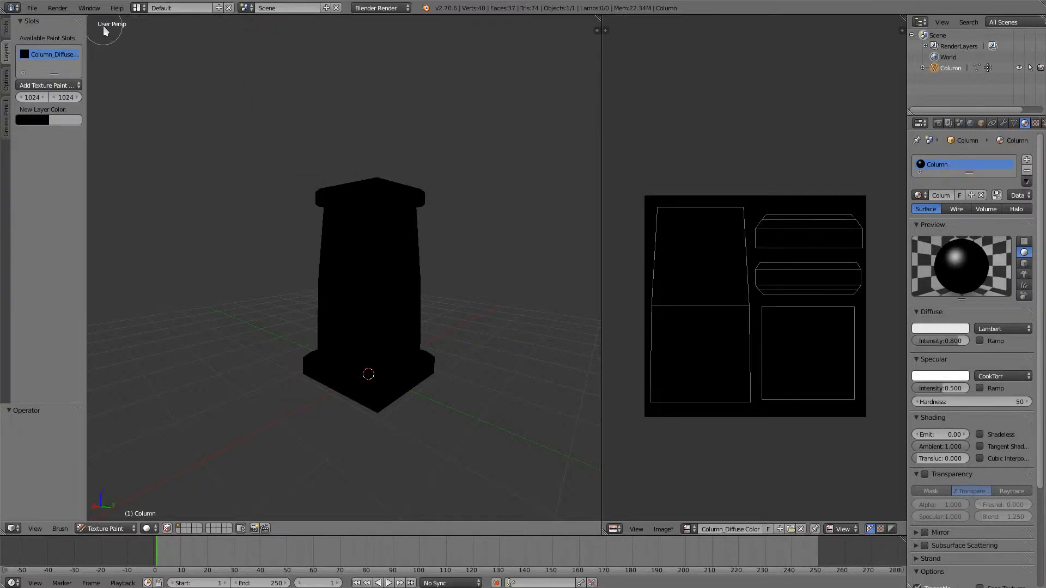
pyautogui.hotkey('ctrl', 'z')
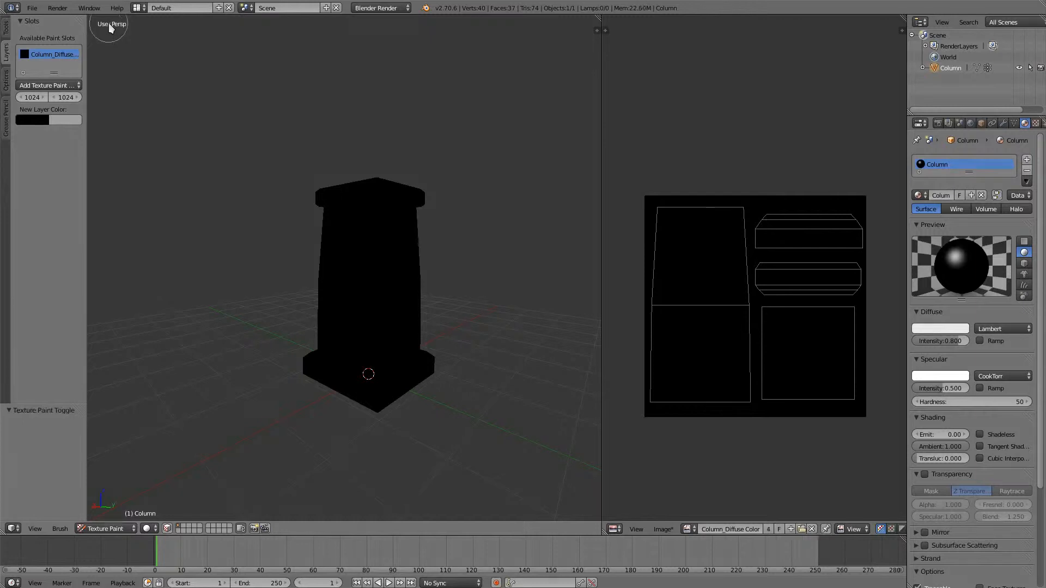
# - Widen the brush settings area and choose the brush named Brush as the active paint brush
pyautogui.click(6, 28)
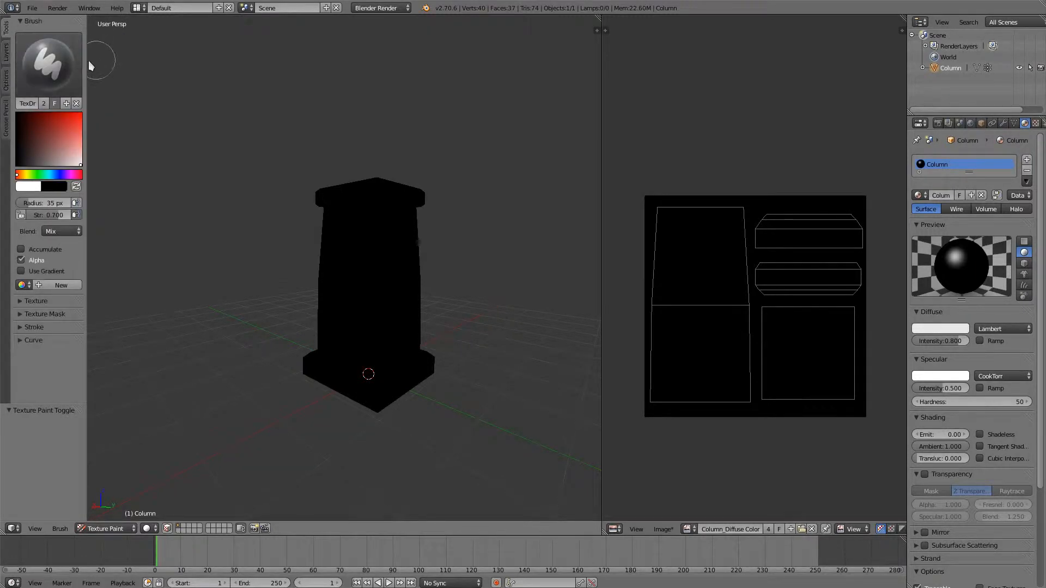
pyautogui.moveTo(86, 62); pyautogui.dragTo(126, 62)
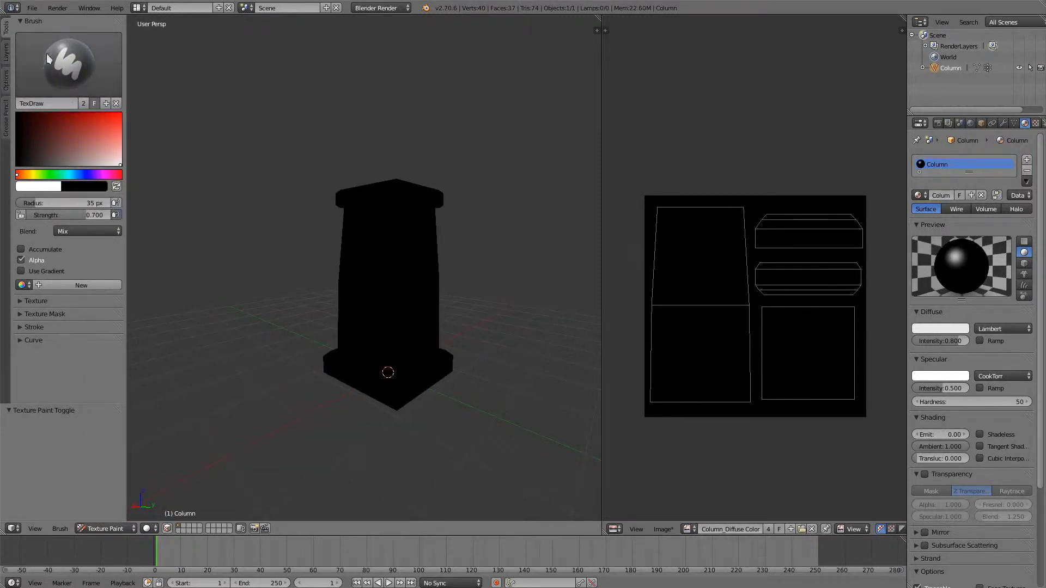
pyautogui.click(41, 74)
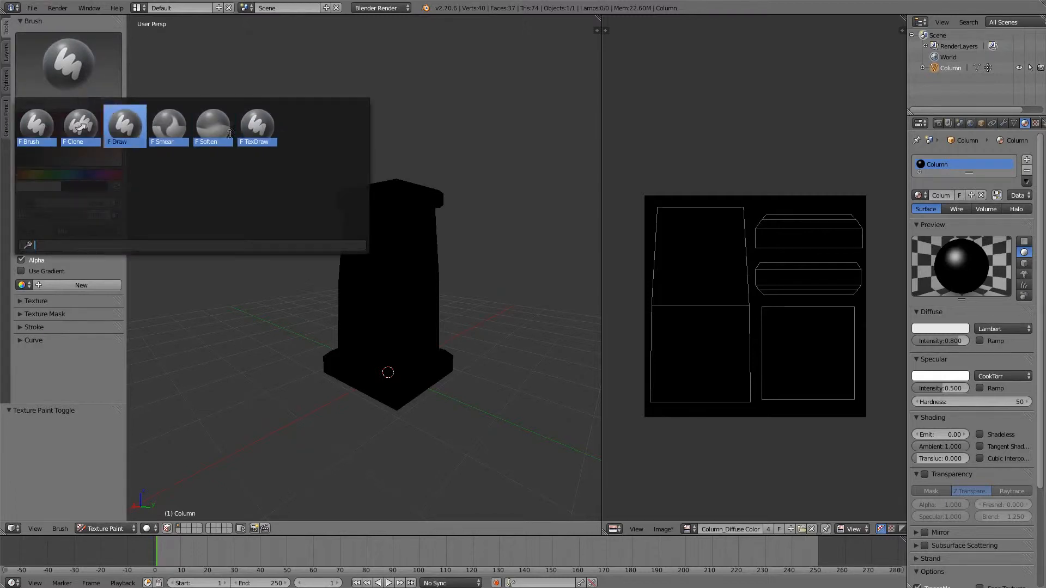
pyautogui.click(41, 125)
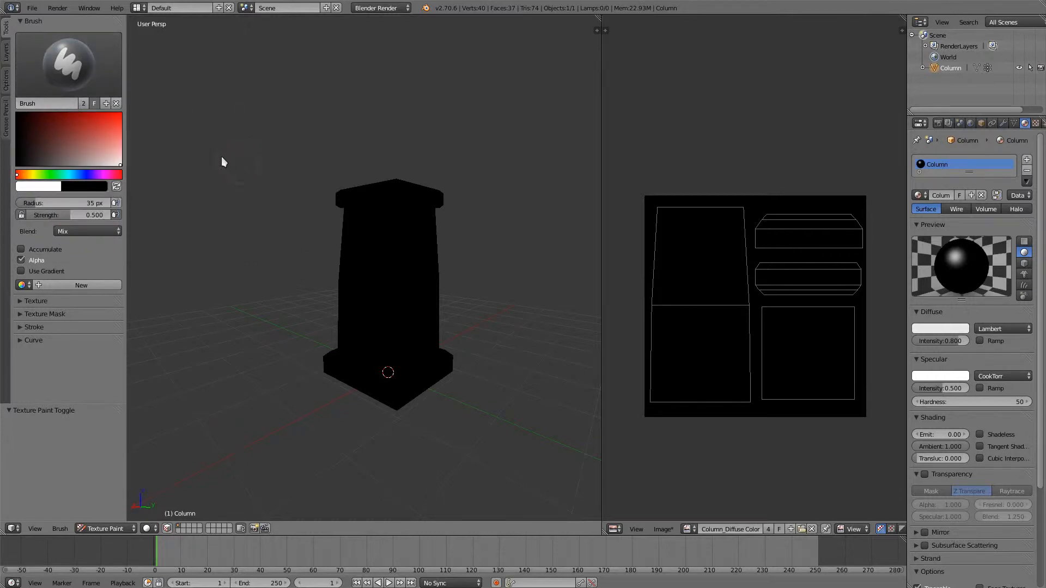
# - Paint test strokes on the column's front face with brush radii of 35 px and 68 px, and undo them
pyautogui.moveTo(238, 280); pyautogui.dragTo(333, 291, button='middle')
pyautogui.scroll(3, 383, 269)
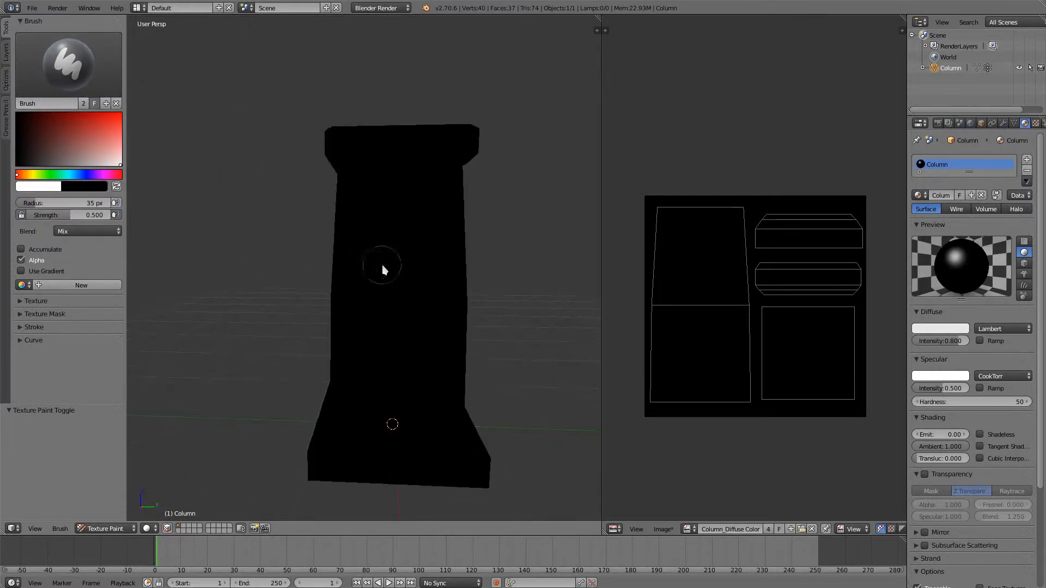
pyautogui.moveTo(351, 245)
pyautogui.mouseDown()
pyautogui.moveTo(390, 282)
pyautogui.moveTo(425, 372)
pyautogui.mouseUp()
pyautogui.scroll(3, 394, 236)
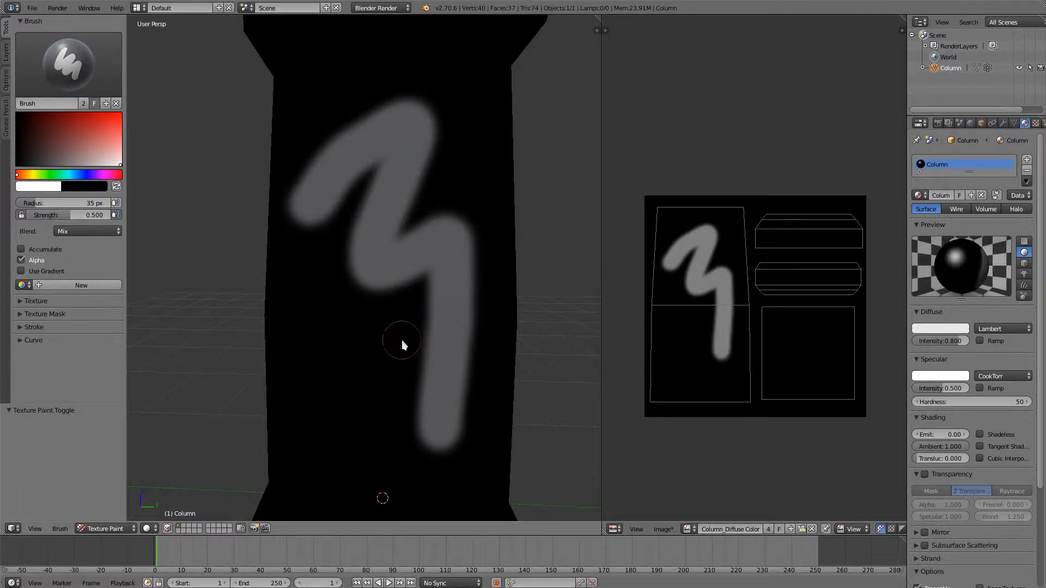
pyautogui.click(336, 330)
pyautogui.click(374, 336)
pyautogui.moveTo(318, 327); pyautogui.dragTo(379, 309)
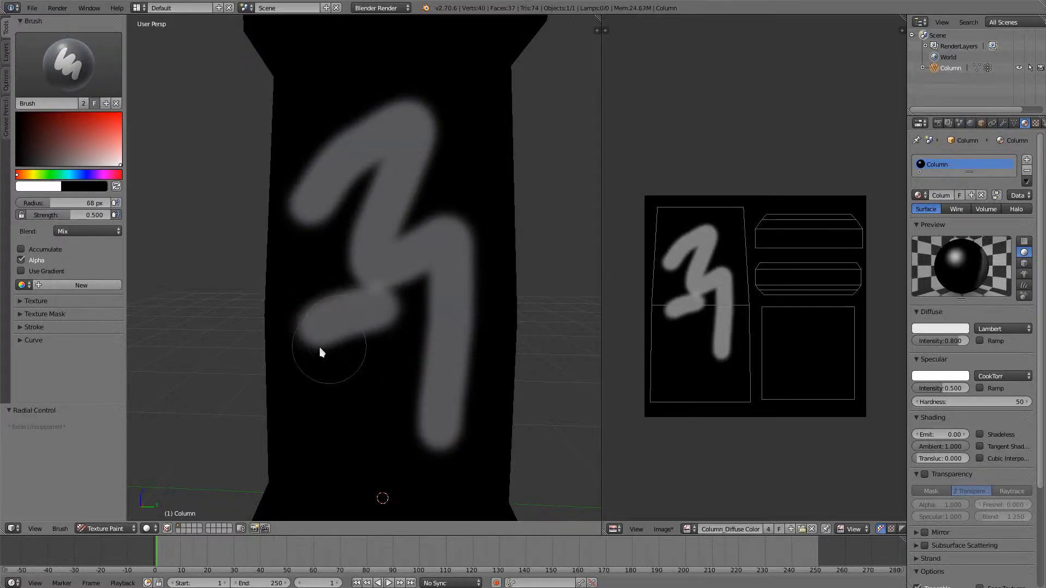
pyautogui.moveTo(318, 352); pyautogui.dragTo(392, 325)
pyautogui.moveTo(334, 373)
pyautogui.mouseDown()
pyautogui.moveTo(324, 399)
pyautogui.moveTo(407, 362)
pyautogui.moveTo(354, 400)
pyautogui.mouseUp()
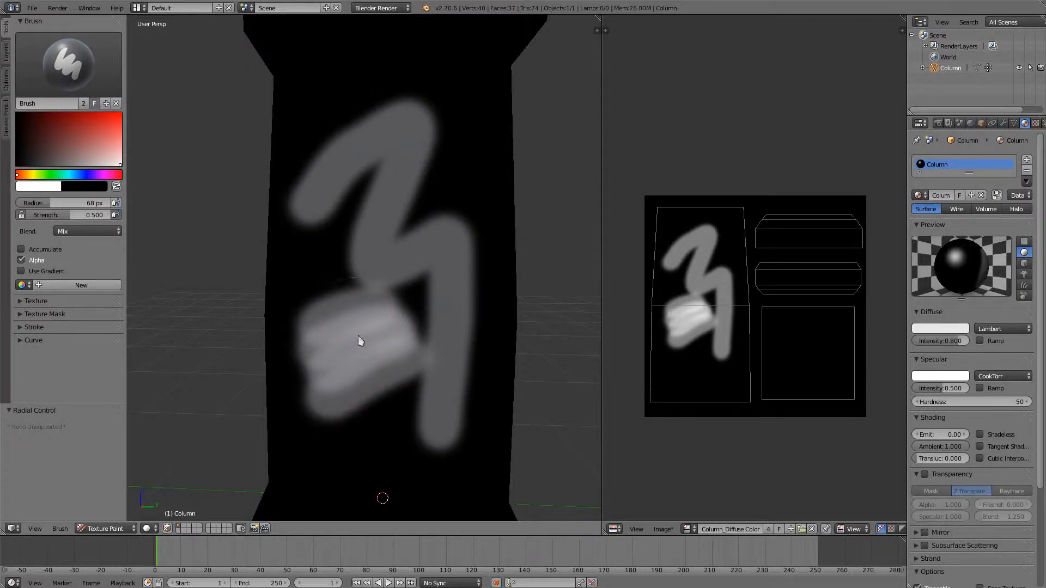
pyautogui.hotkey('ctrl', 'z')
pyautogui.hotkey('ctrl', 'z')
pyautogui.hotkey('ctrl', 'z')
pyautogui.hotkey('ctrl', 'z')
pyautogui.hotkey('ctrl', 'z')
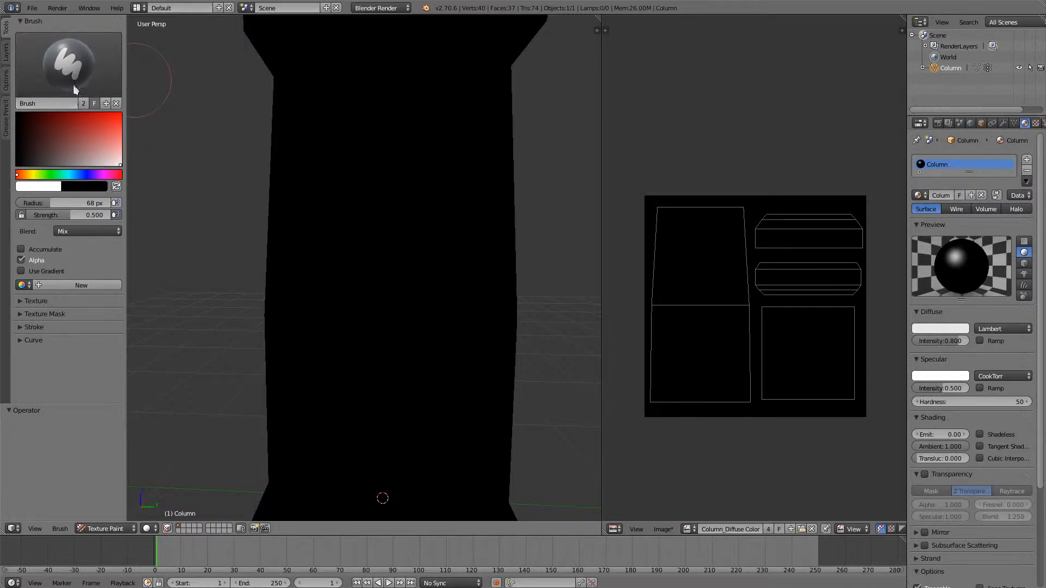
# - Try out the brush falloff curve presets and settle on the flat, full-strength curve for a hard edge
pyautogui.click(34, 340)
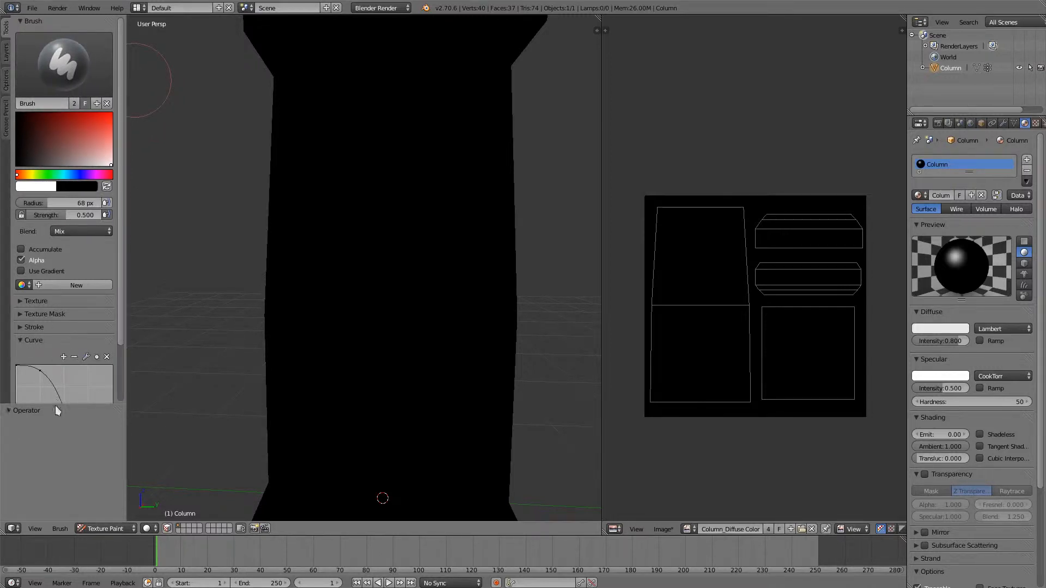
pyautogui.moveTo(52, 407); pyautogui.dragTo(5, 512)
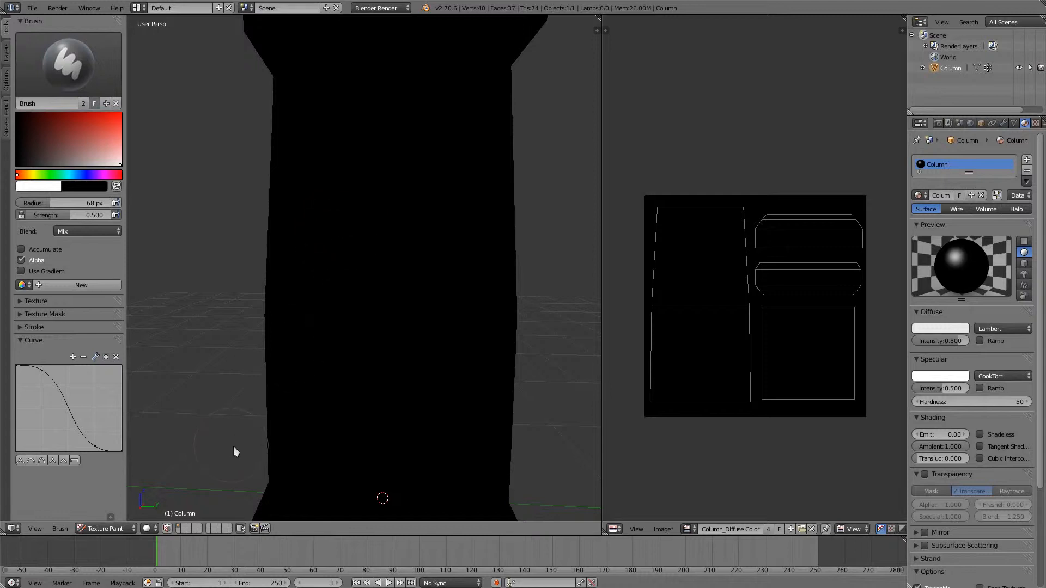
pyautogui.click(64, 461)
pyautogui.click(76, 460)
pyautogui.click(54, 461)
pyautogui.click(42, 460)
pyautogui.click(74, 462)
pyautogui.click(64, 460)
pyautogui.click(43, 460)
pyautogui.click(31, 460)
pyautogui.click(55, 461)
pyautogui.click(65, 460)
pyautogui.click(73, 461)
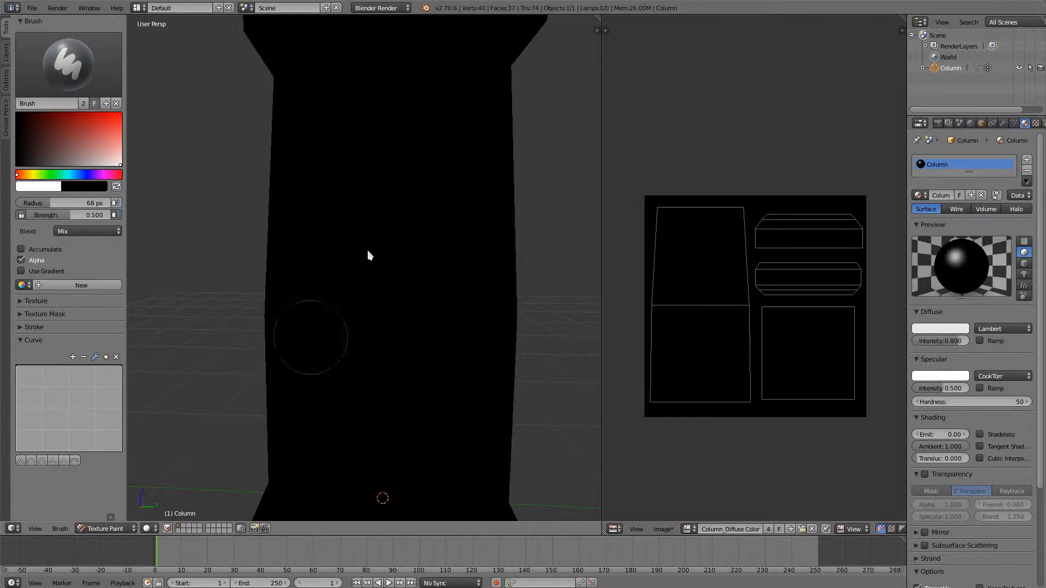
# - Set the brush radius to 25 px, paint a diagonal test stroke to inspect its edges up close, and undo it
pyautogui.press('f')
pyautogui.click(383, 260)
pyautogui.moveTo(390, 166); pyautogui.dragTo(324, 321)
pyautogui.scroll(10, 697, 289)
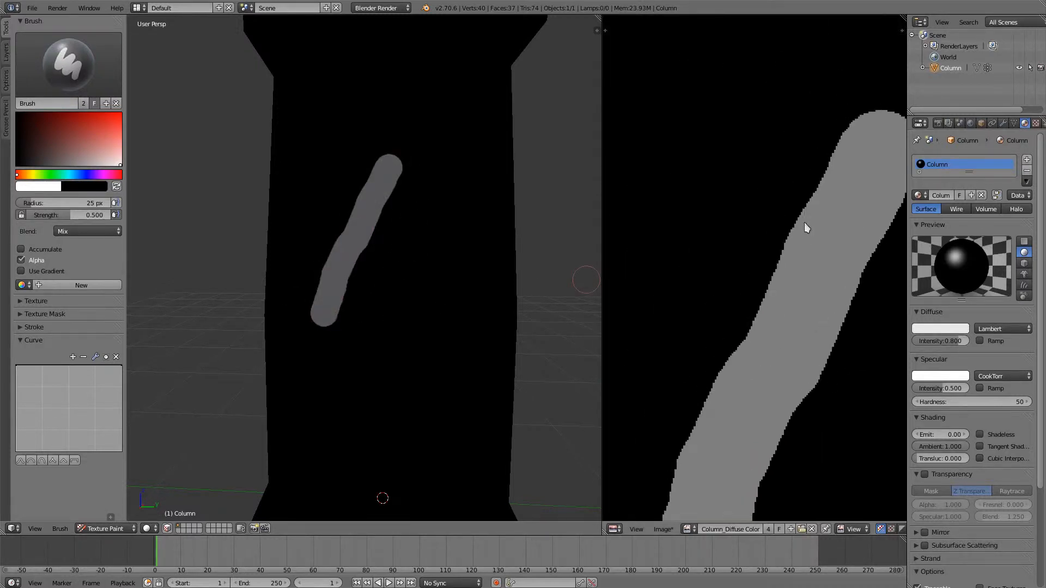
pyautogui.scroll(3, 789, 223)
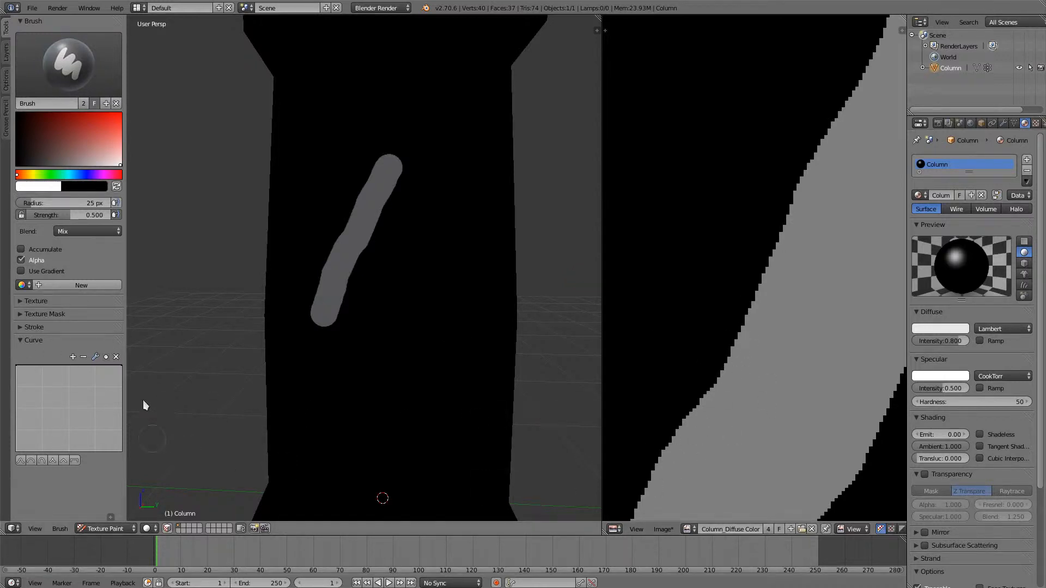
pyautogui.scroll(-5, 760, 219)
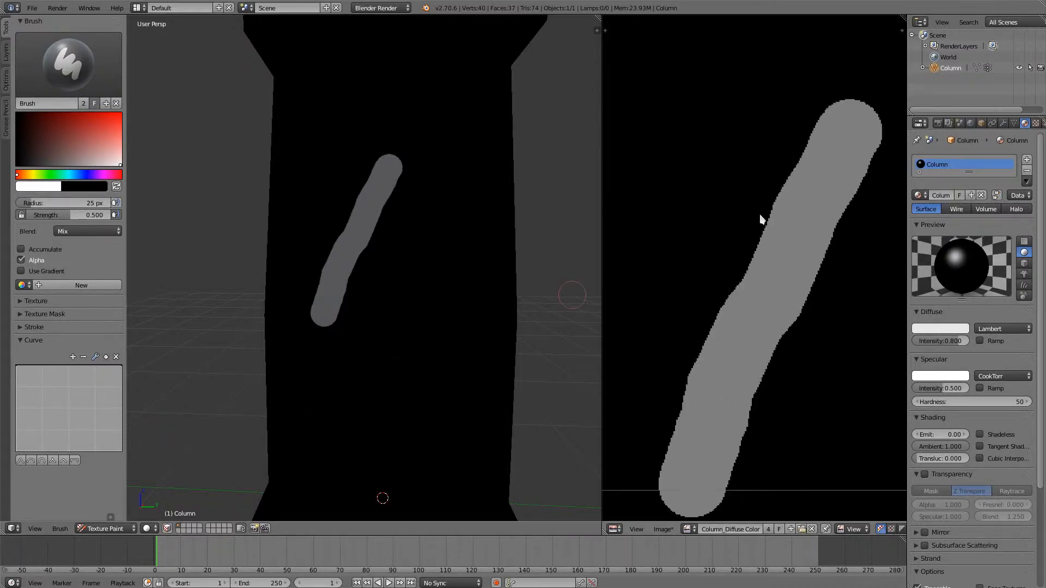
pyautogui.hotkey('ctrl', 'z')
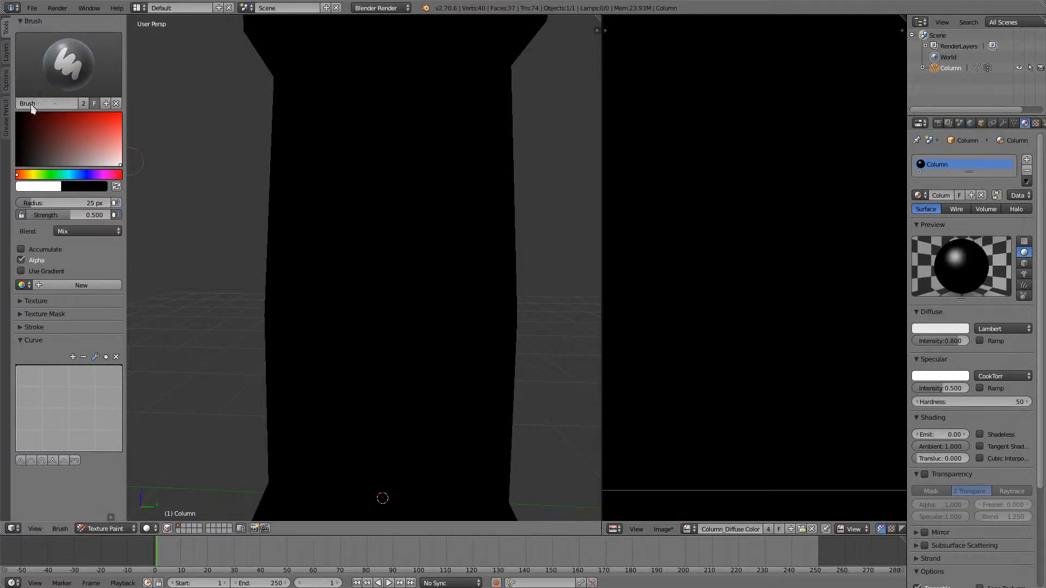
# - Rename the brush to Brush Hard and pick it as the active brush
pyautogui.click(67, 101)
pyautogui.press('Return')
pyautogui.click(103, 71)
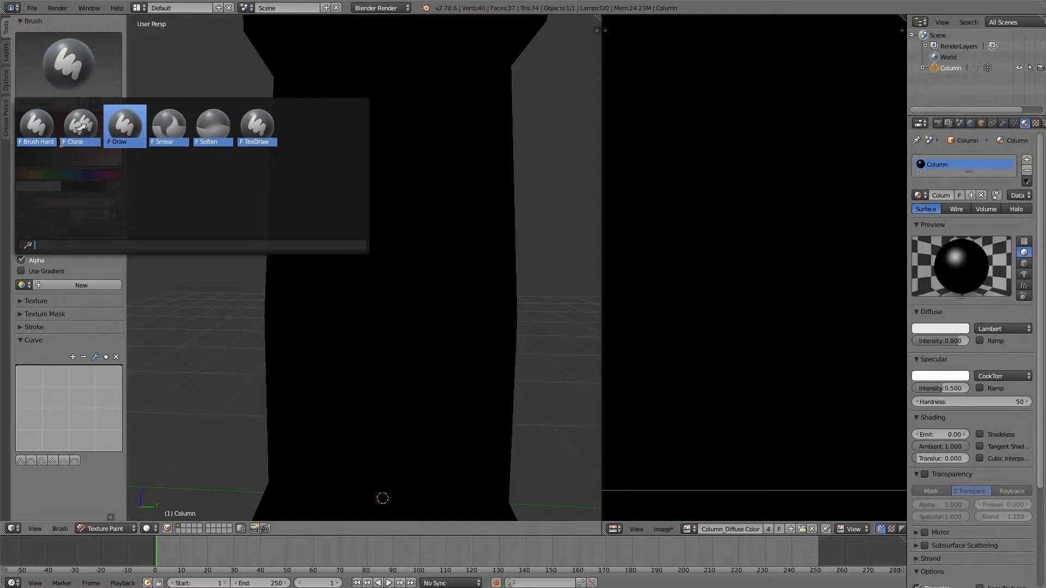
pyautogui.click(34, 138)
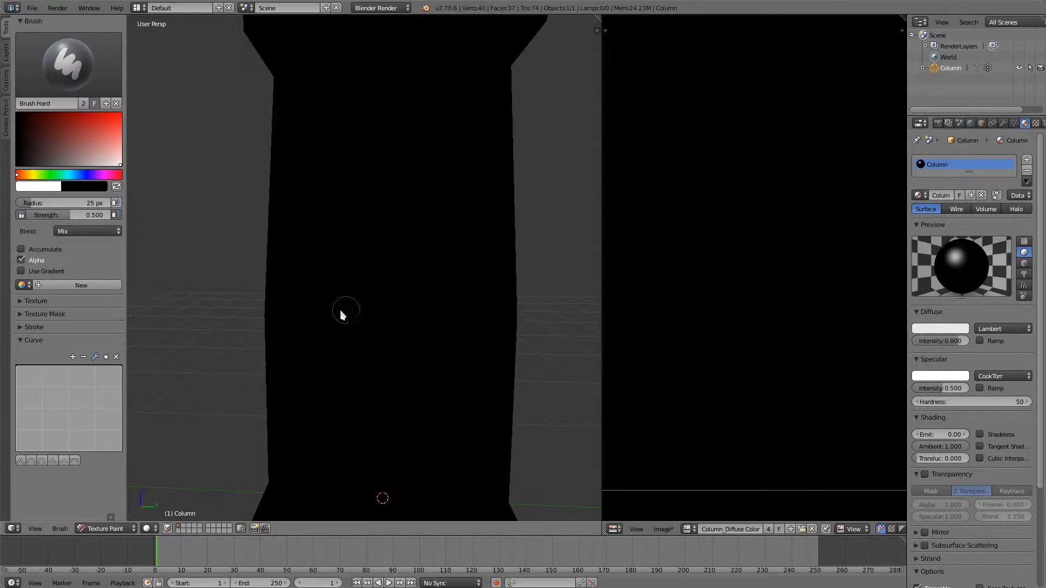
# - Reshape the Brush Hard falloff curve into a straight, steep drop at its outer end, painting diagonal test strokes before and after to compare edges
pyautogui.moveTo(400, 228); pyautogui.dragTo(284, 343)
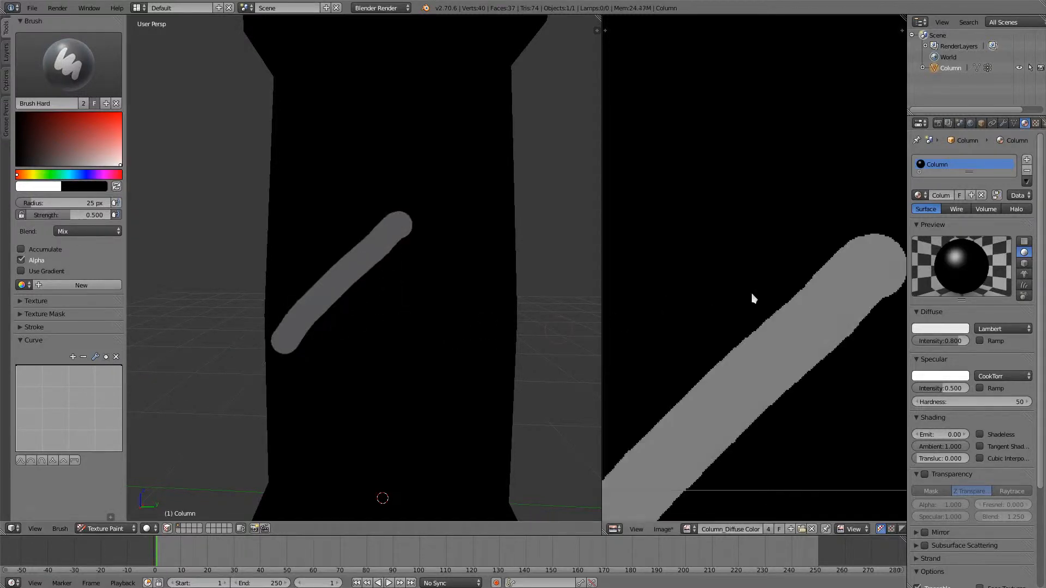
pyautogui.scroll(3, 719, 364)
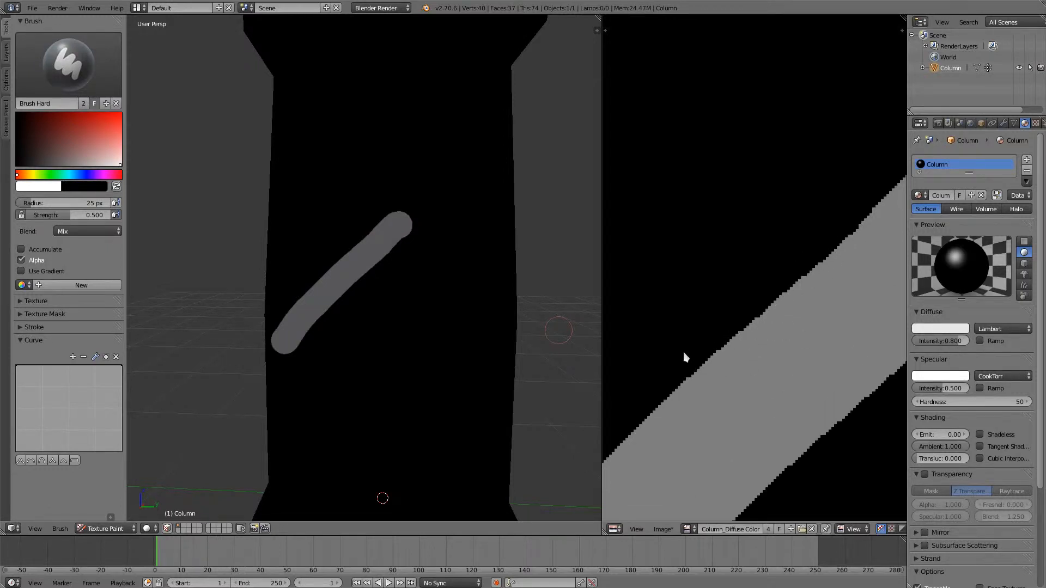
pyautogui.moveTo(109, 363); pyautogui.dragTo(119, 450)
pyautogui.click(106, 367)
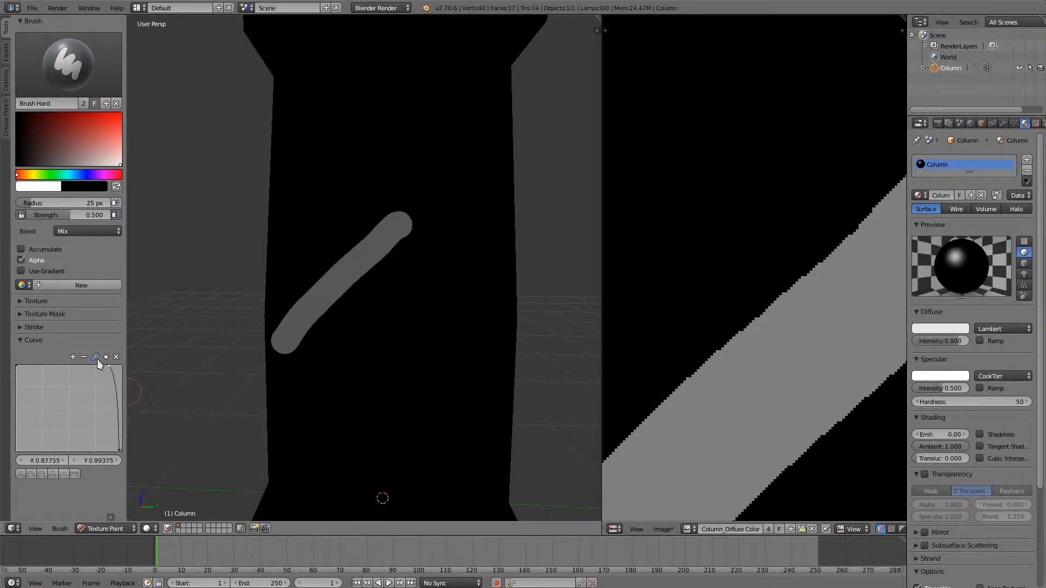
pyautogui.click(95, 357)
pyautogui.click(112, 365)
pyautogui.moveTo(113, 370); pyautogui.dragTo(114, 369)
pyautogui.scroll(1, 338, 239)
pyautogui.moveTo(385, 203)
pyautogui.mouseDown()
pyautogui.moveTo(314, 252)
pyautogui.moveTo(290, 287)
pyautogui.mouseUp()
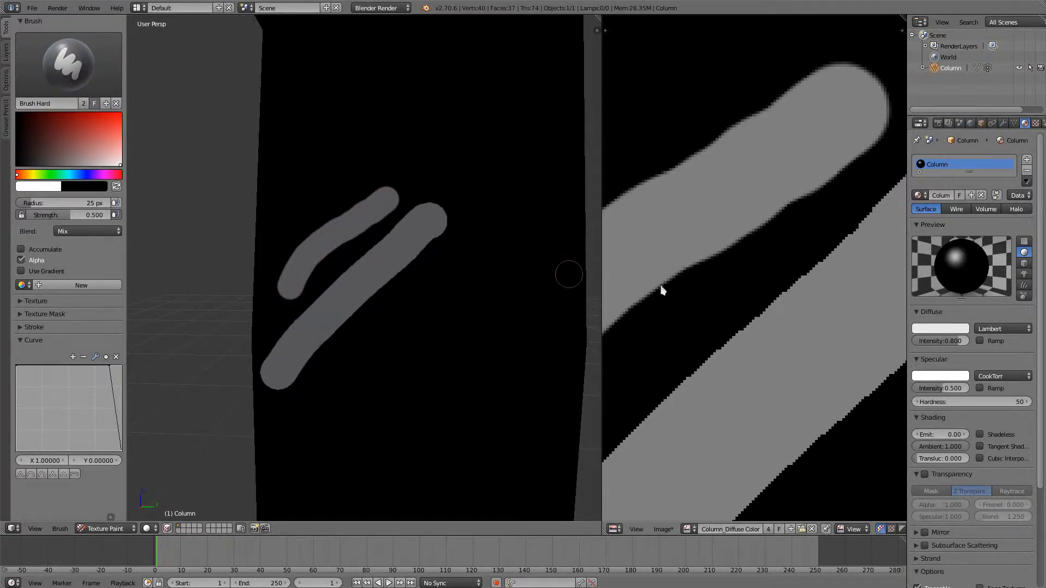
# - Choose the Clone brush and change its image paint tool to Draw
pyautogui.click(90, 72)
pyautogui.click(81, 126)
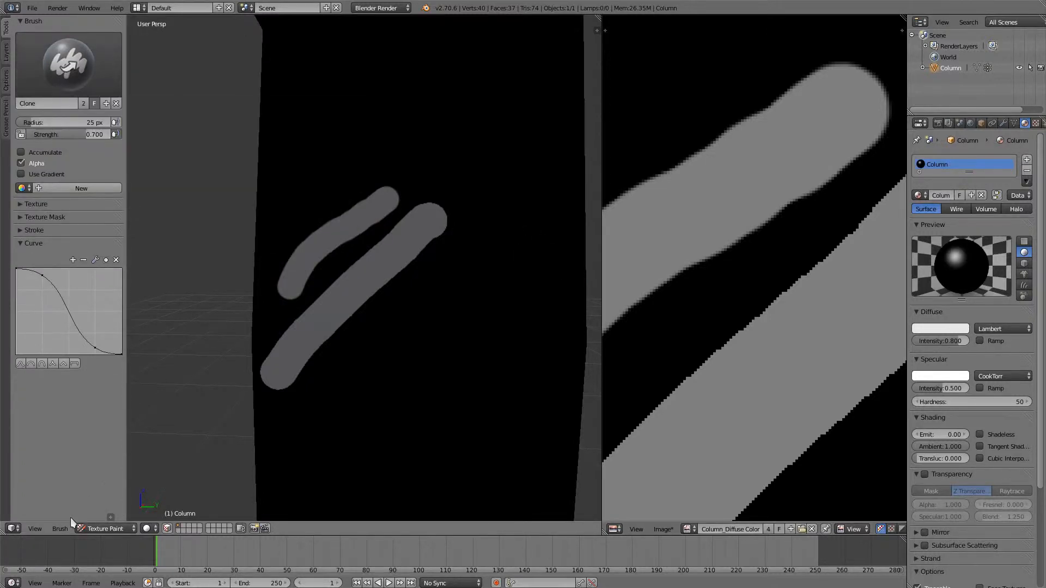
pyautogui.click(60, 529)
pyautogui.moveTo(82, 475)
pyautogui.click(202, 471)
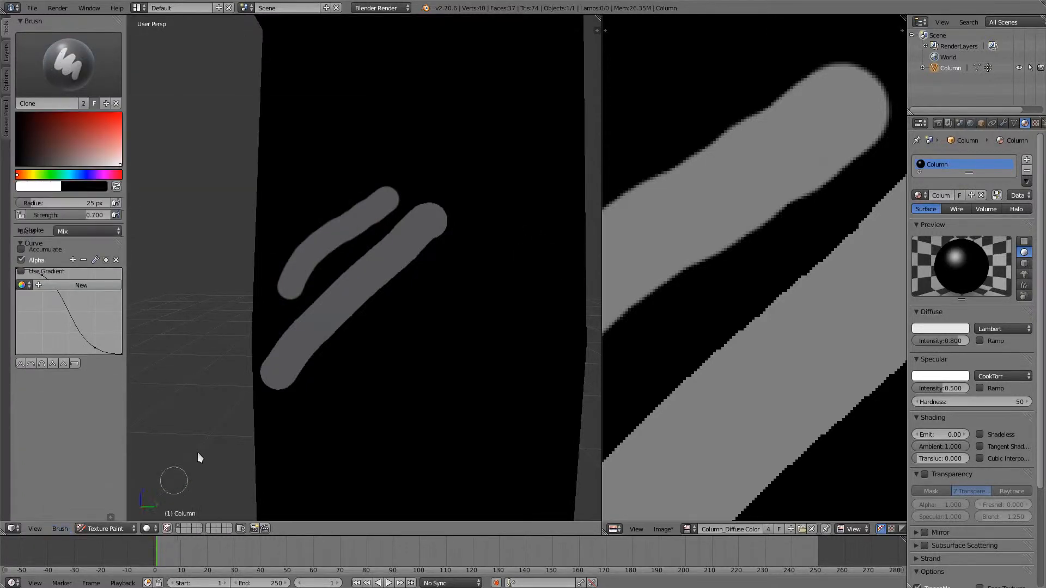
# - Reduce the Clone brush's falloff to a low straight slope starting at about 0.14, and undo the two diagonal test strokes
pyautogui.click(43, 373)
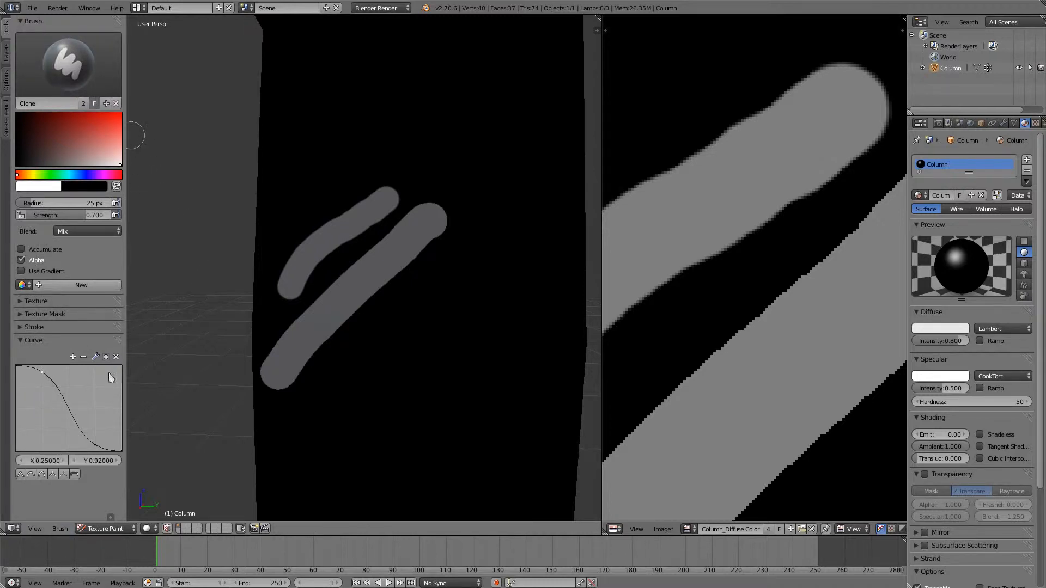
pyautogui.click(116, 357)
pyautogui.click(116, 357)
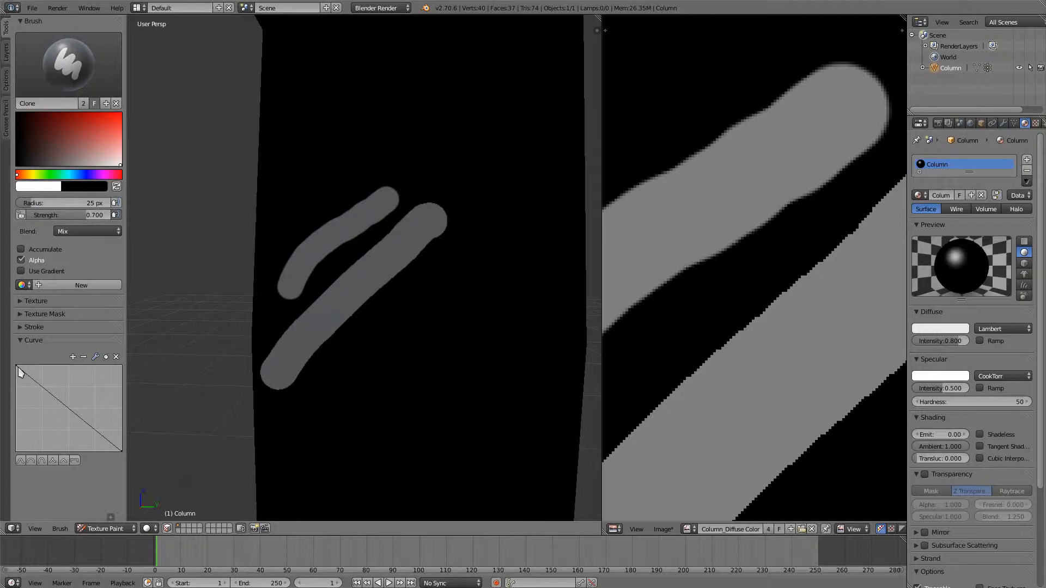
pyautogui.moveTo(18, 372); pyautogui.dragTo(4, 443)
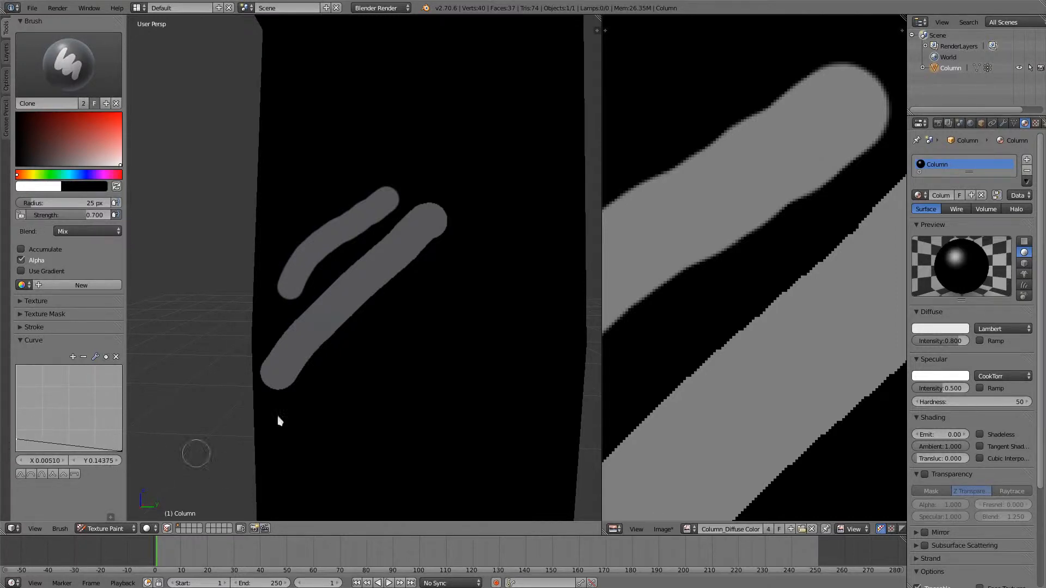
pyautogui.hotkey('ctrl', 'z')
pyautogui.hotkey('ctrl', 'z')
# - Set the brush radius to 120 px, paint overlapping soft test strokes on the column's front face, and undo them
pyautogui.press('f')
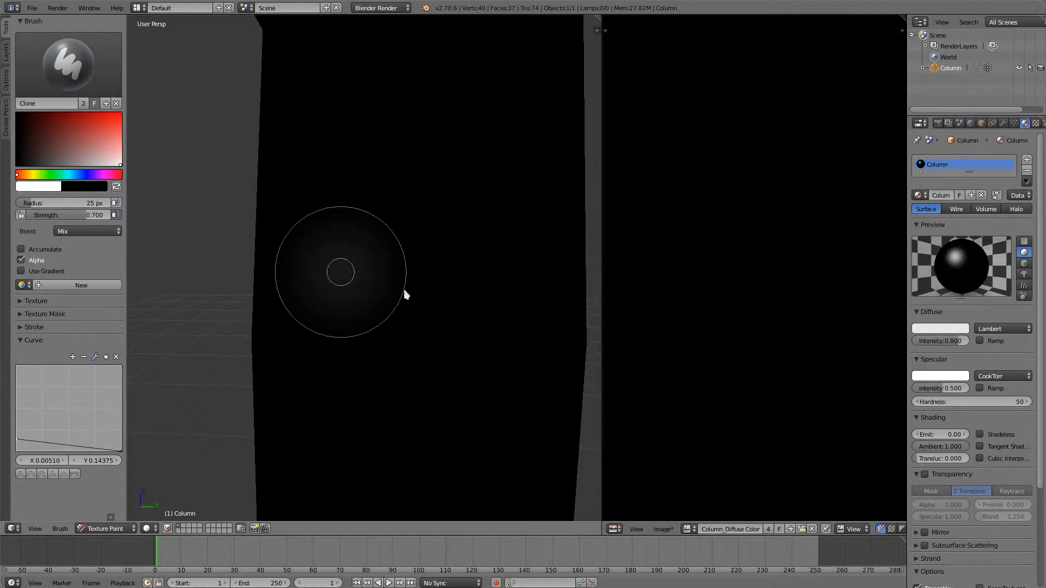
pyautogui.click(405, 294)
pyautogui.moveTo(353, 338); pyautogui.dragTo(469, 139)
pyautogui.moveTo(387, 341); pyautogui.dragTo(479, 140)
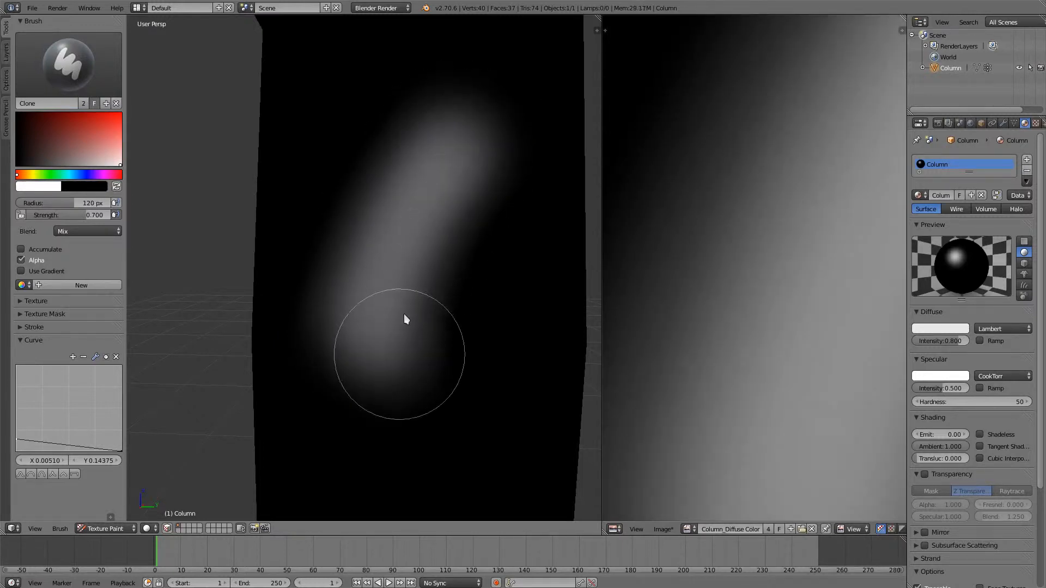
pyautogui.moveTo(403, 314)
pyautogui.mouseDown()
pyautogui.moveTo(422, 358)
pyautogui.moveTo(509, 147)
pyautogui.moveTo(466, 357)
pyautogui.moveTo(528, 158)
pyautogui.moveTo(469, 334)
pyautogui.moveTo(502, 331)
pyautogui.moveTo(486, 240)
pyautogui.moveTo(463, 215)
pyautogui.moveTo(397, 240)
pyautogui.moveTo(400, 337)
pyautogui.mouseUp()
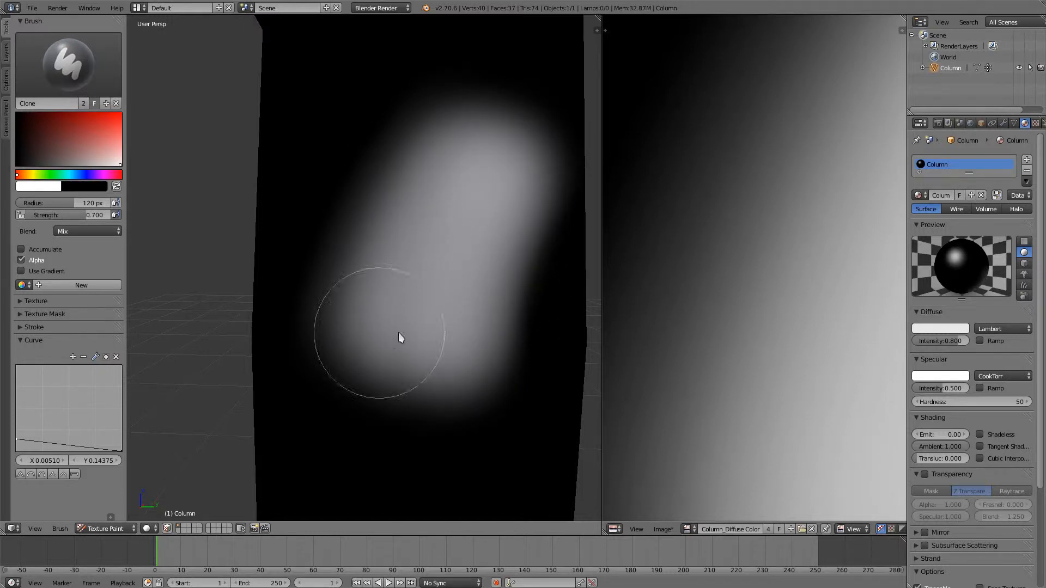
pyautogui.hotkey('ctrl', 'z')
pyautogui.hotkey('ctrl', 'z')
pyautogui.hotkey('ctrl', 'z')
pyautogui.hotkey('ctrl', 'z')
pyautogui.hotkey('ctrl', 'z')
pyautogui.hotkey('ctrl', 'z')
pyautogui.hotkey('ctrl', 'z')
pyautogui.hotkey('ctrl', 'z')
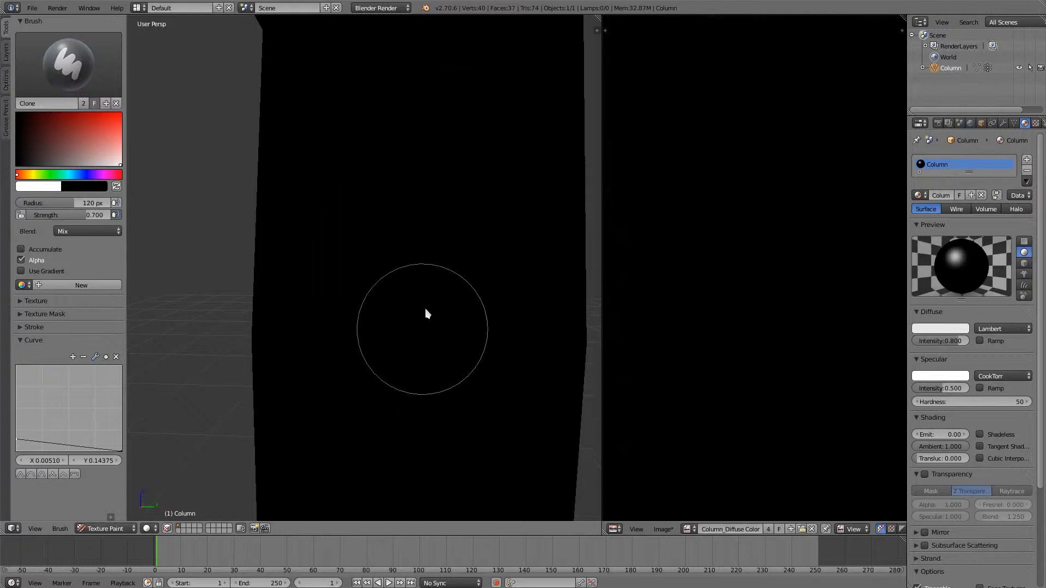
# - Rename the Clone brush to Brush Soft
pyautogui.click(42, 104)
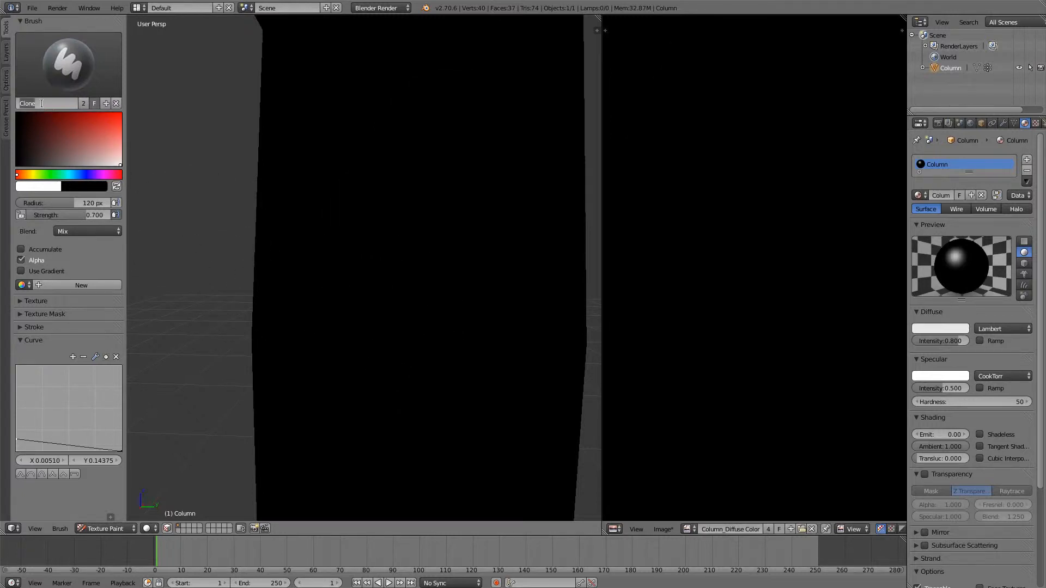
pyautogui.write('Brush Soft')
pyautogui.press('Return')
# - Compare a red Brush Soft dab with a white Brush Hard stroke on the column, undoing both and keeping Brush Hard active
pyautogui.click(120, 115)
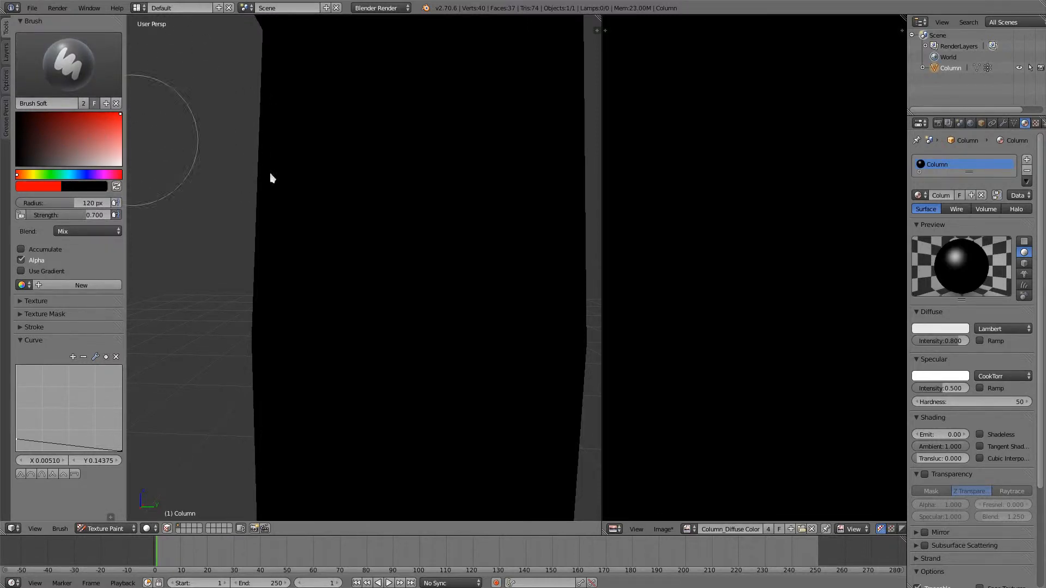
pyautogui.click(416, 269)
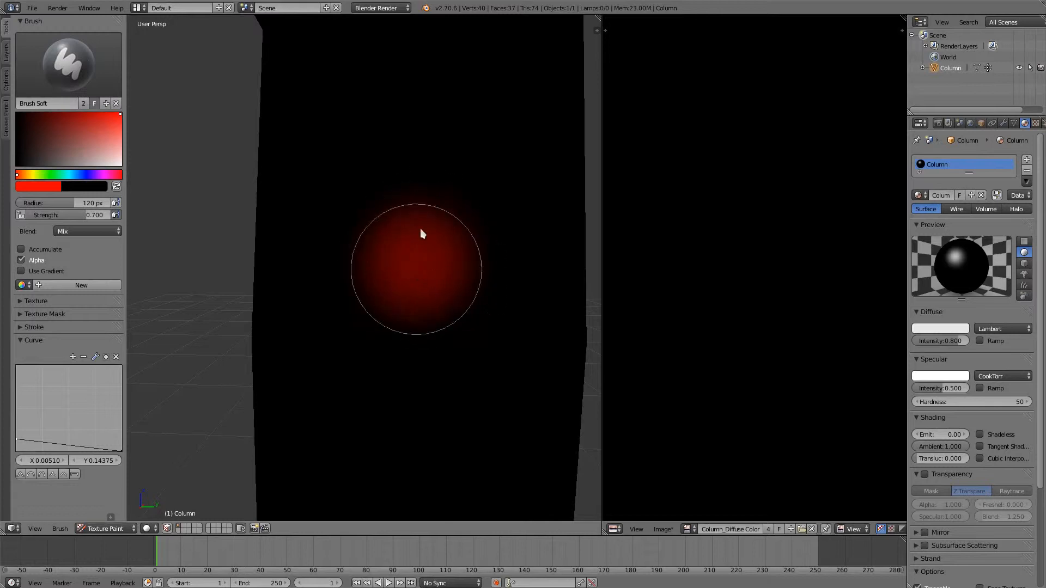
pyautogui.click(69, 65)
pyautogui.click(49, 112)
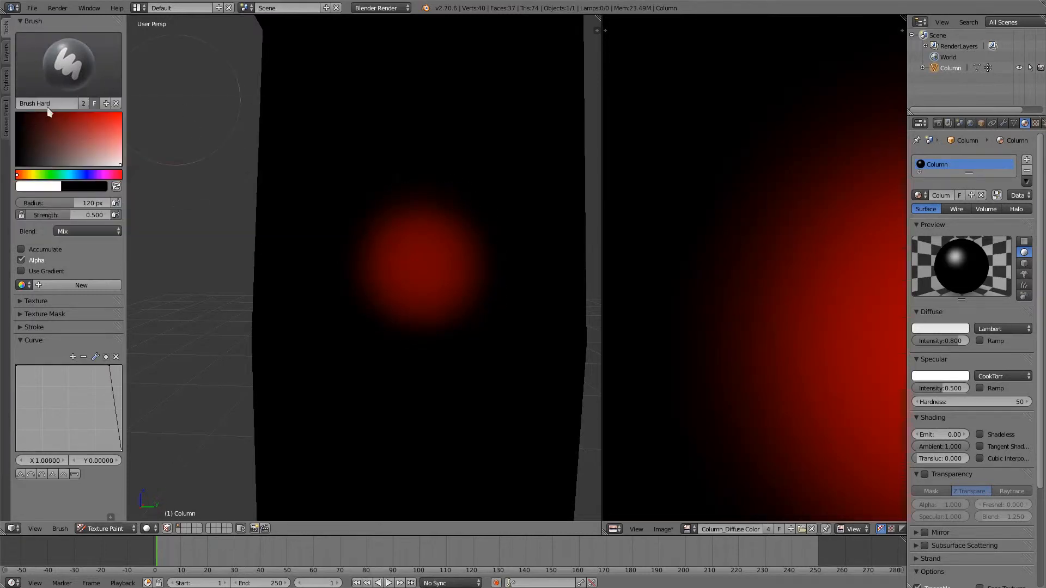
pyautogui.moveTo(433, 308)
pyautogui.mouseDown()
pyautogui.moveTo(419, 318)
pyautogui.moveTo(438, 352)
pyautogui.mouseUp()
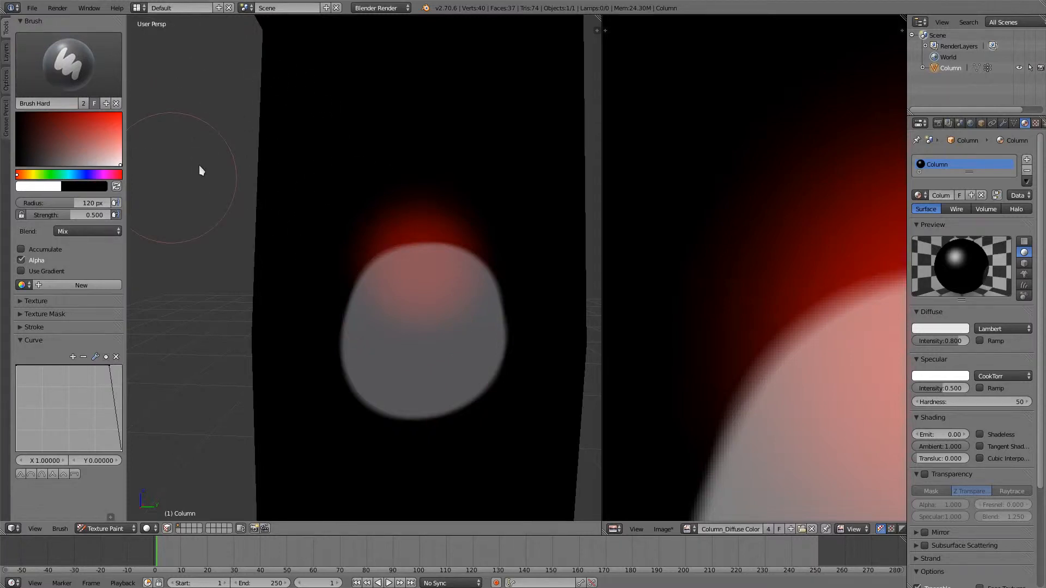
pyautogui.hotkey('ctrl', 'z')
pyautogui.hotkey('ctrl', 'z')
# - Set the Brush Hard colour to a deep violet-blue and its strength to 1.000
pyautogui.click(87, 174)
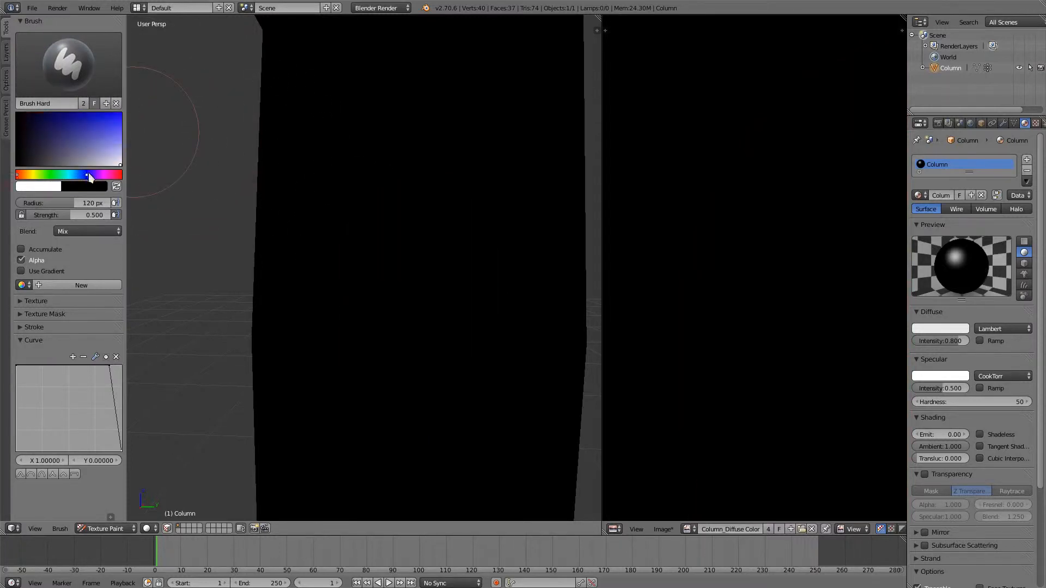
pyautogui.moveTo(88, 173); pyautogui.dragTo(90, 174)
pyautogui.click(92, 117)
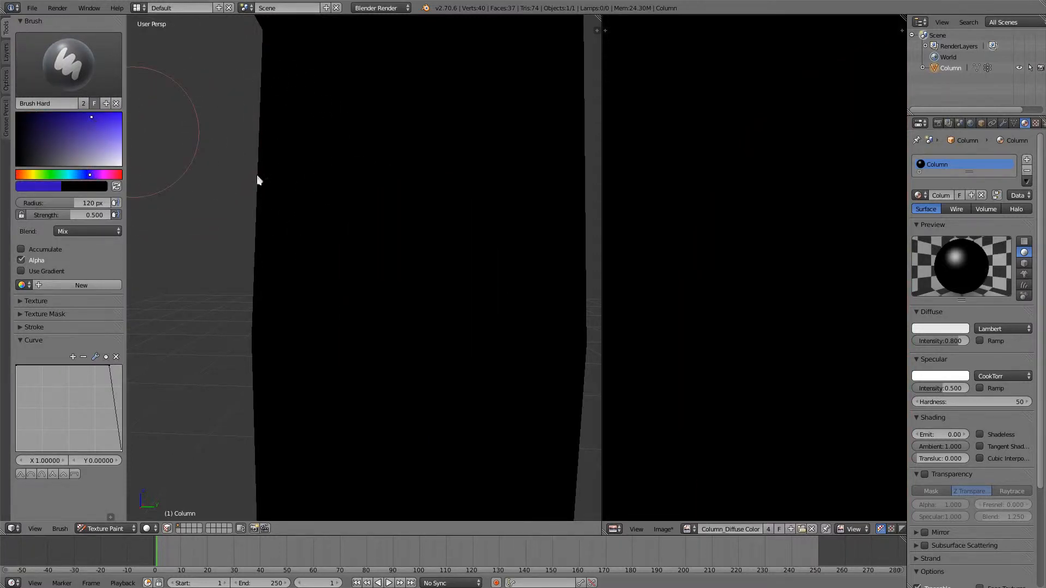
pyautogui.moveTo(73, 214); pyautogui.dragTo(126, 216)
# - Set the brush radius to 21 px and paint a solid blue patch on the column's front face
pyautogui.press('f')
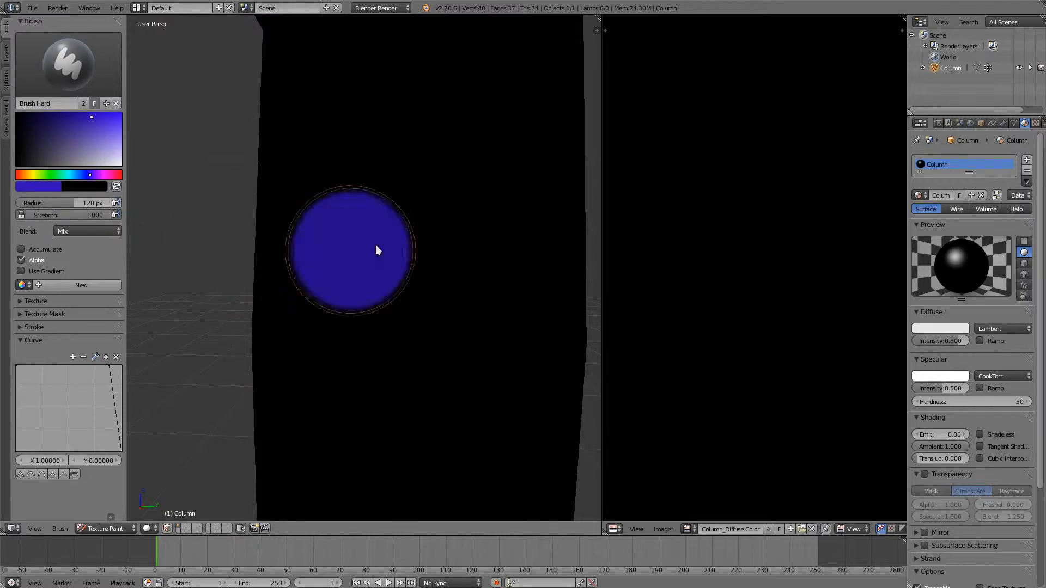
pyautogui.click(362, 249)
pyautogui.moveTo(345, 130)
pyautogui.mouseDown()
pyautogui.moveTo(406, 277)
pyautogui.moveTo(432, 136)
pyautogui.moveTo(474, 175)
pyautogui.moveTo(343, 183)
pyautogui.moveTo(385, 179)
pyautogui.moveTo(367, 236)
pyautogui.moveTo(399, 231)
pyautogui.moveTo(466, 273)
pyautogui.moveTo(425, 256)
pyautogui.moveTo(458, 171)
pyautogui.moveTo(484, 233)
pyautogui.moveTo(490, 191)
pyautogui.mouseUp()
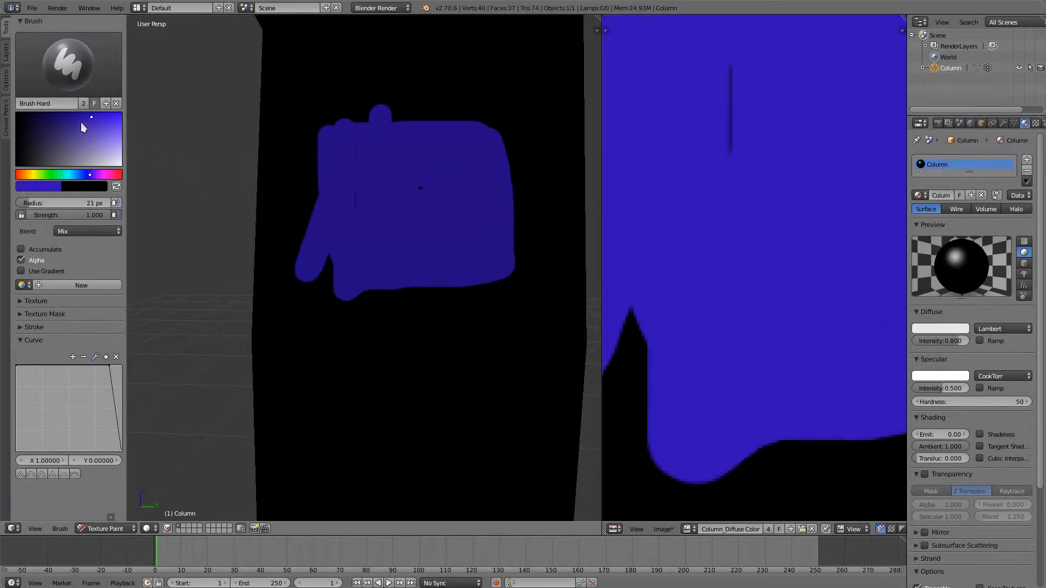
# - Make Brush Soft the active brush and sample its colour from the painted blue patch
pyautogui.moveTo(76, 129); pyautogui.dragTo(65, 126)
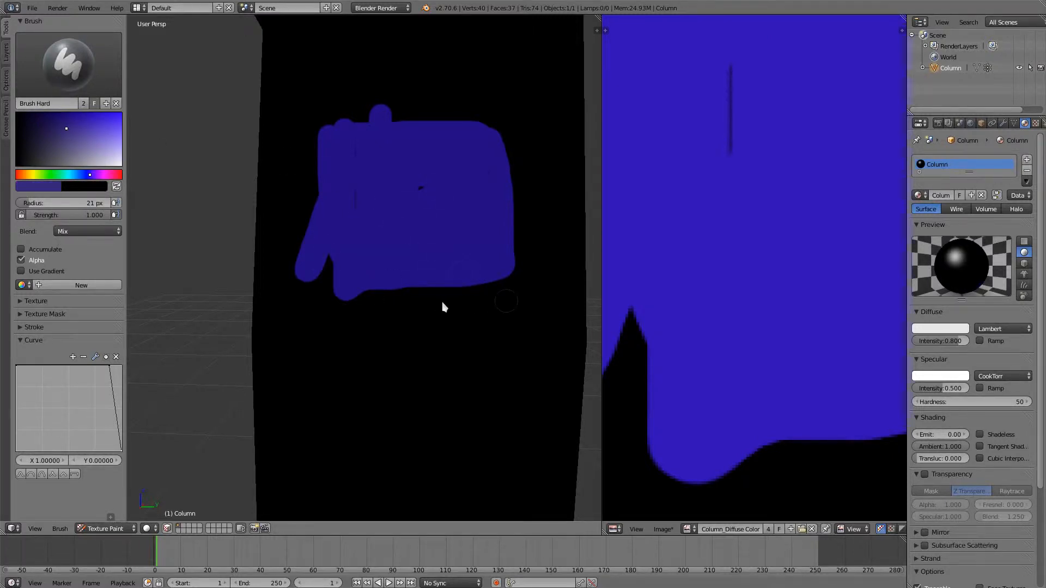
pyautogui.click(112, 87)
pyautogui.click(89, 123)
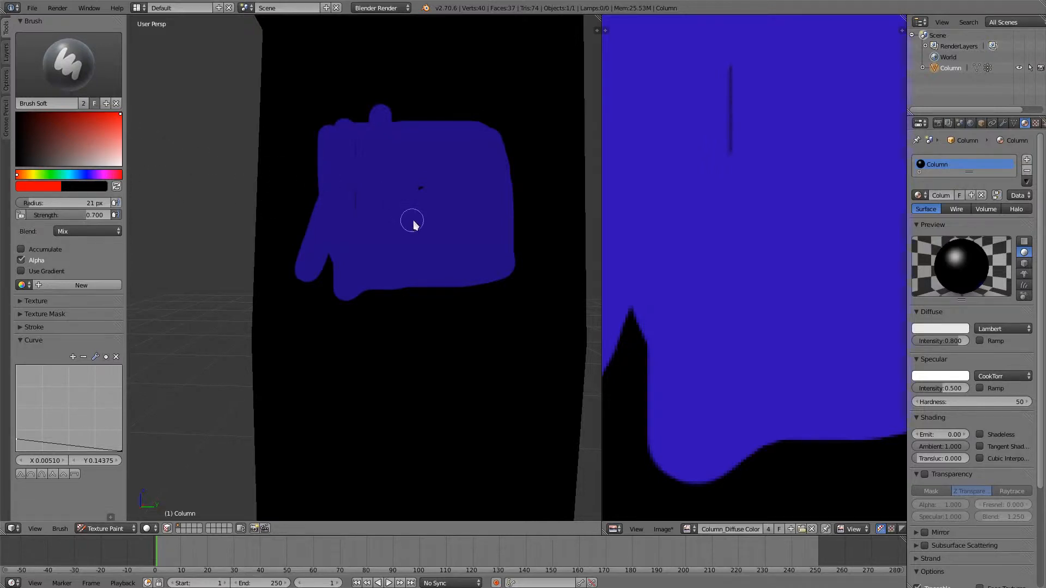
pyautogui.press('s')
pyautogui.press('s')
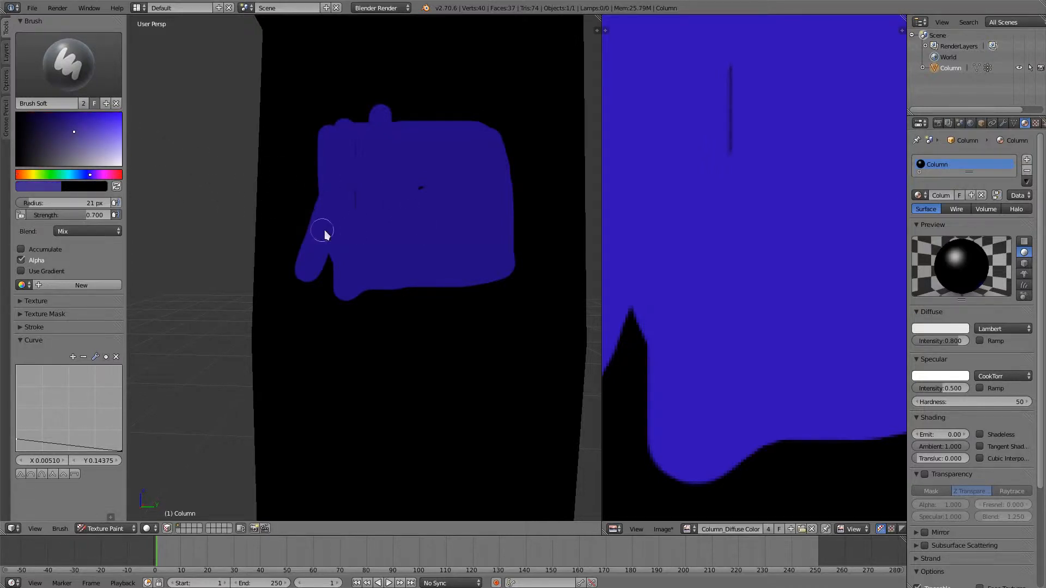
# - Set the brush radius to 108 px, paint soft strokes along the blue patch's lower edge, and undo all the test painting
pyautogui.press('f')
pyautogui.click(367, 244)
pyautogui.moveTo(382, 270); pyautogui.dragTo(459, 282)
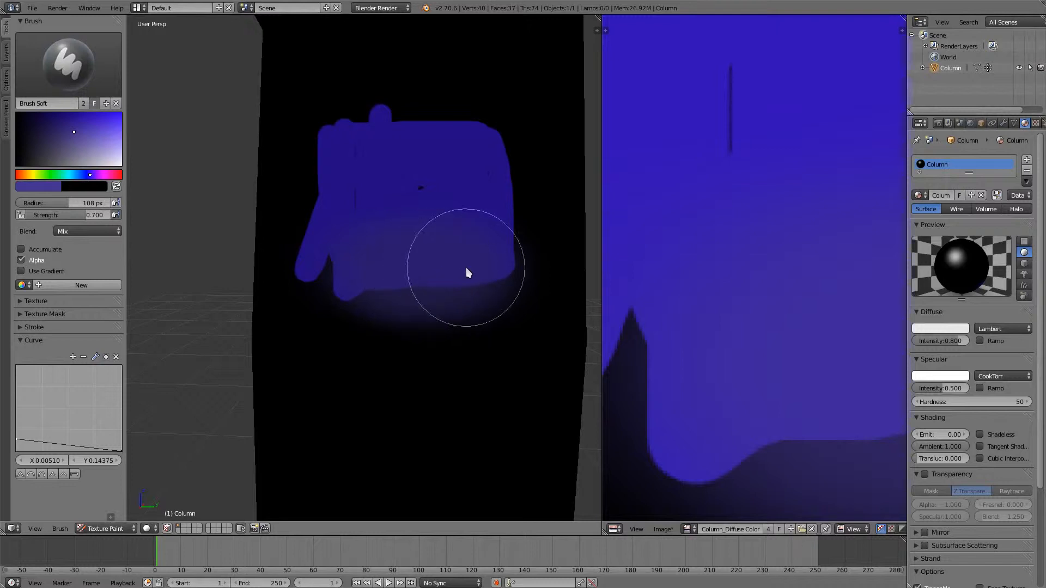
pyautogui.hotkey('ctrl', 'z')
pyautogui.hotkey('ctrl', 'z')
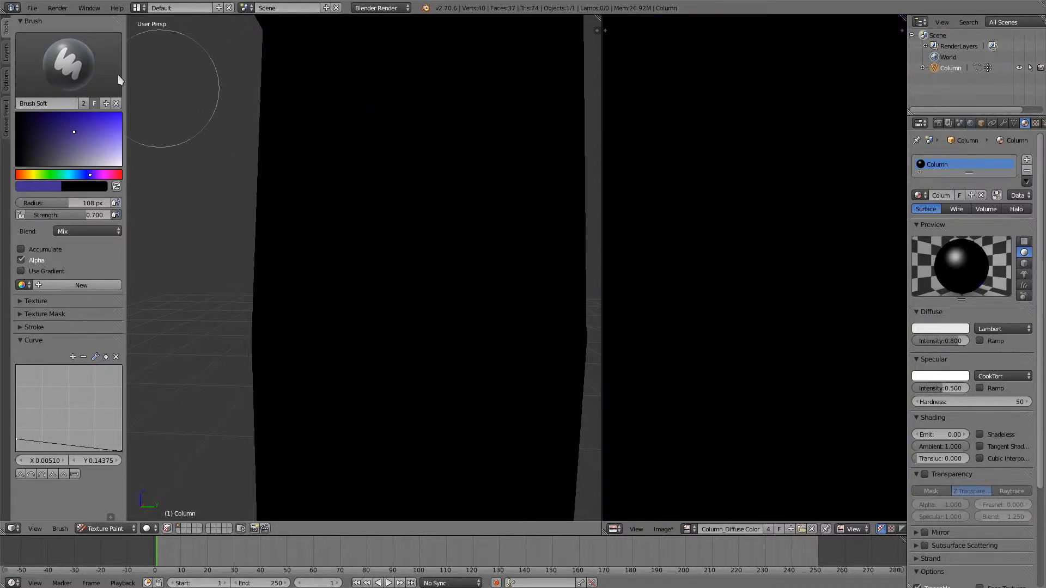
# - Choose the Draw brush and change its image paint tool to Fill
pyautogui.click(76, 62)
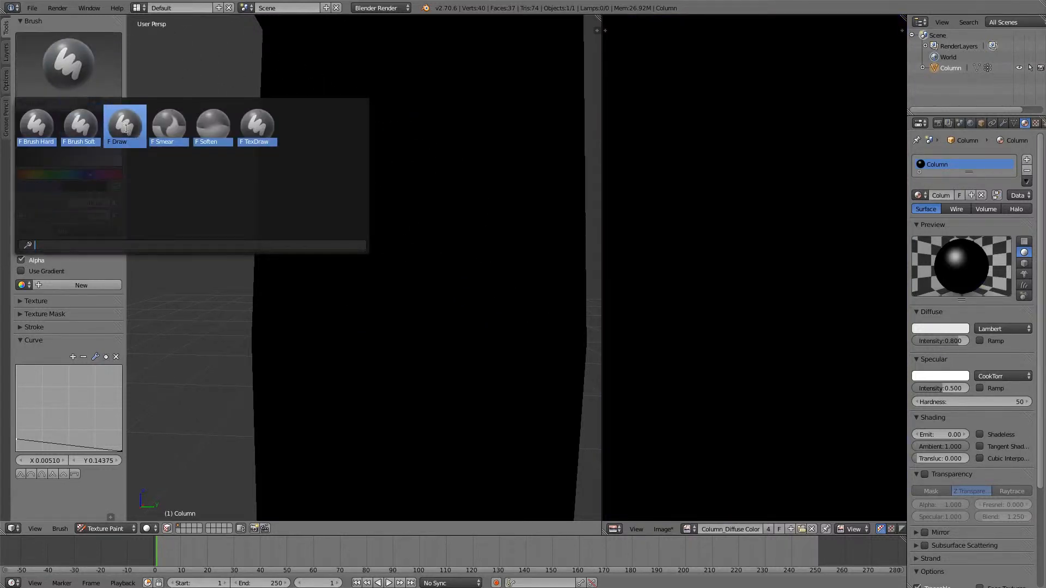
pyautogui.click(127, 127)
pyautogui.click(61, 529)
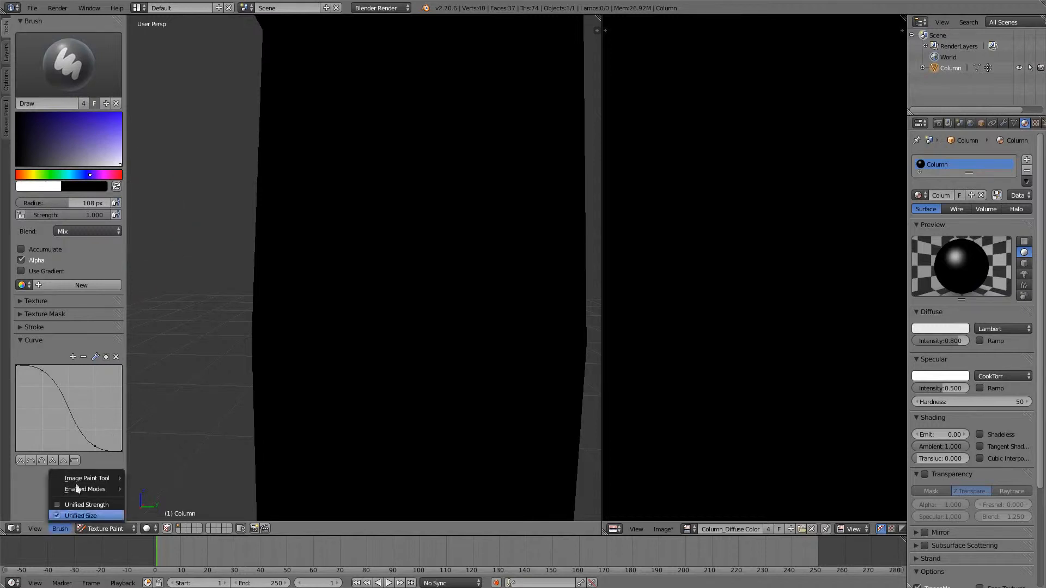
pyautogui.moveTo(87, 478)
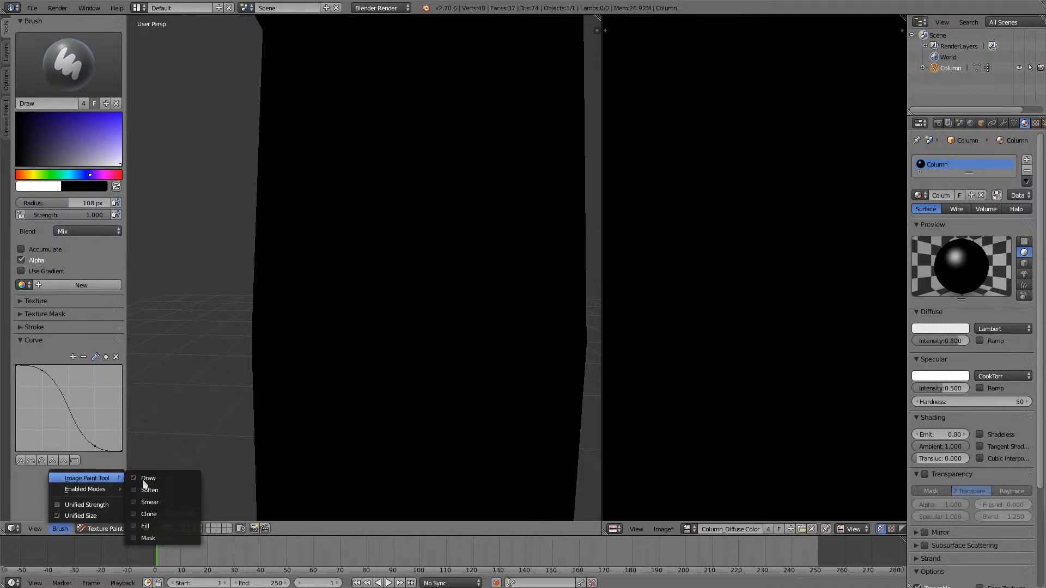
pyautogui.click(175, 526)
# - Rename the Draw brush to Fill and collapse its falloff curve settings
pyautogui.click(43, 104)
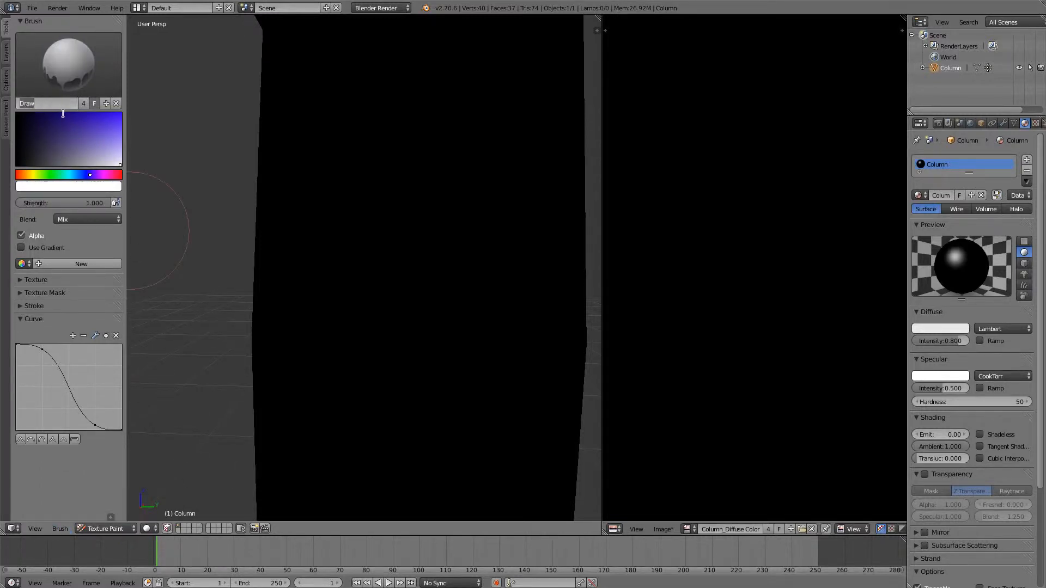
pyautogui.write('Fill')
pyautogui.press('Return')
pyautogui.click(32, 321)
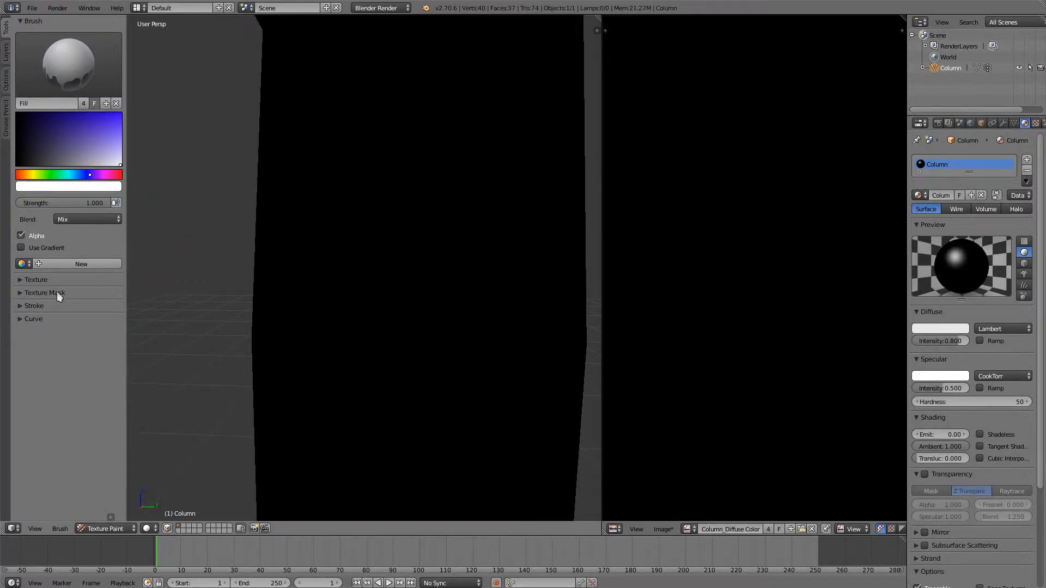
# - Enable the gradient for the Fill brush and set its end colour stop to a light greyish blue
pyautogui.click(29, 247)
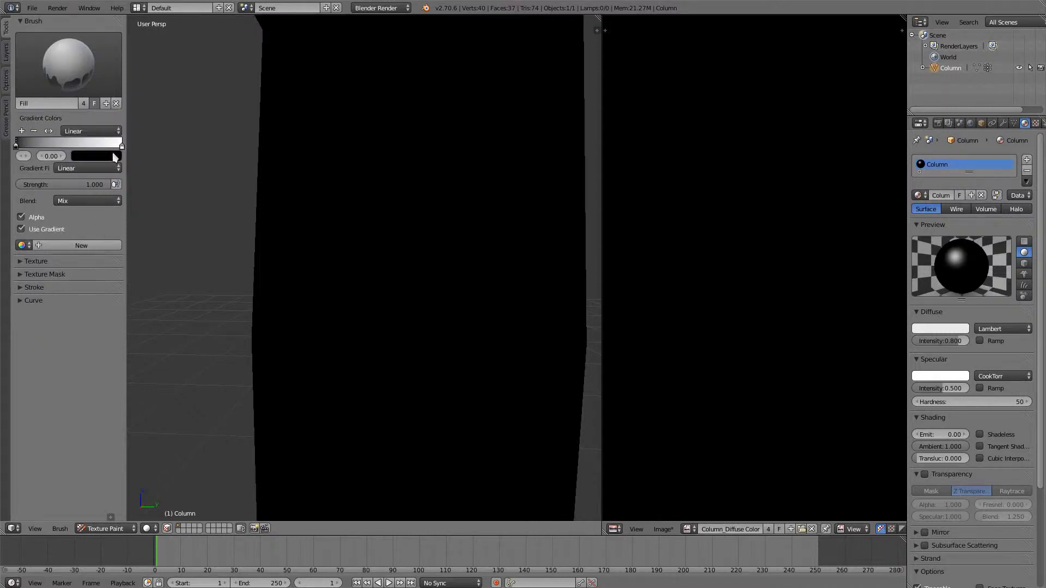
pyautogui.click(122, 146)
pyautogui.click(111, 158)
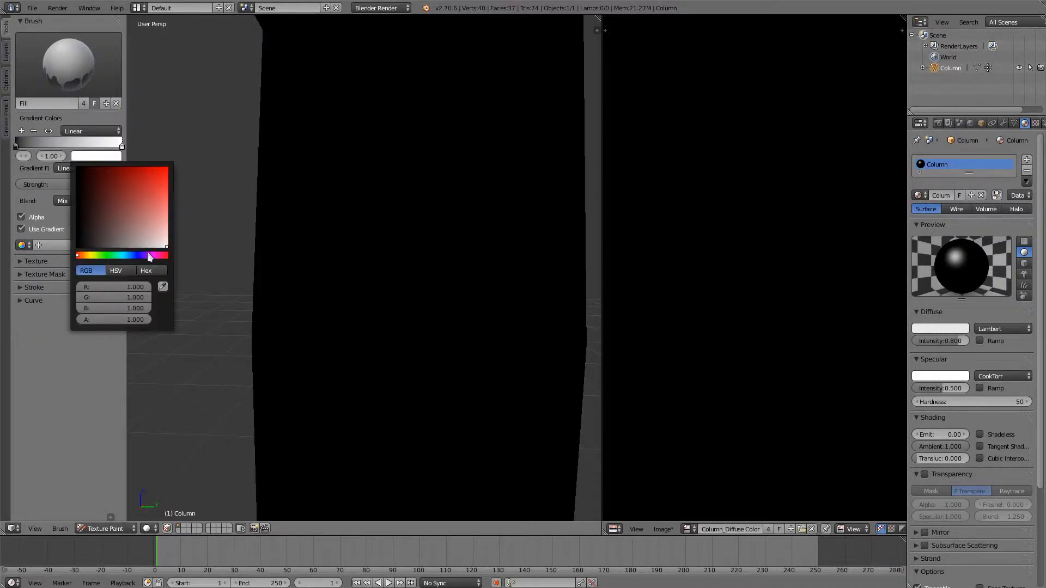
pyautogui.moveTo(144, 255); pyautogui.dragTo(139, 260)
pyautogui.moveTo(147, 240); pyautogui.dragTo(134, 256)
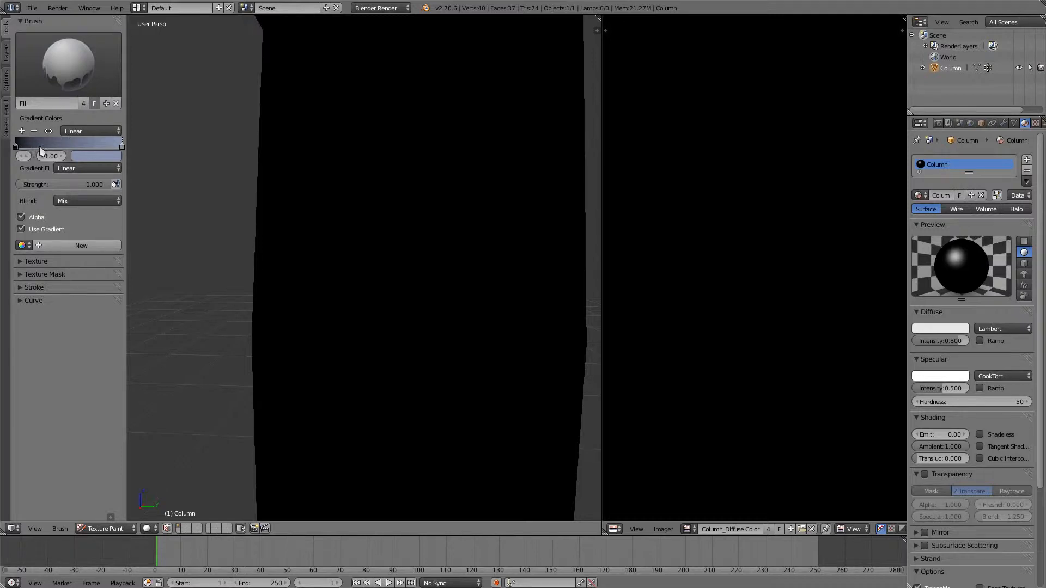
# - Set the start colour stop of the Fill brush's gradient to a dark greyish blue-purple
pyautogui.click(20, 150)
pyautogui.click(108, 154)
pyautogui.click(80, 157)
pyautogui.click(141, 255)
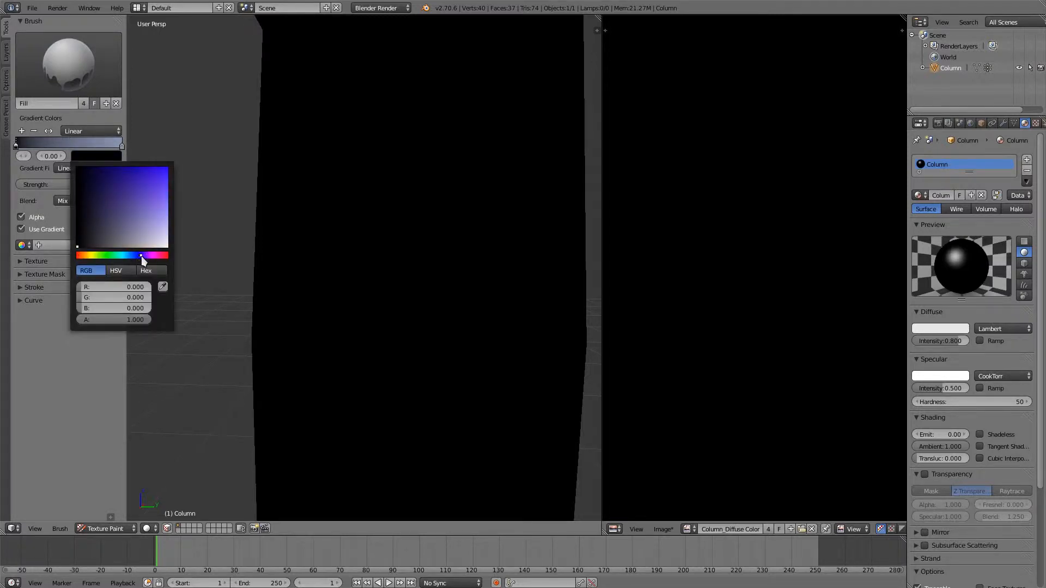
pyautogui.moveTo(125, 223); pyautogui.dragTo(117, 233)
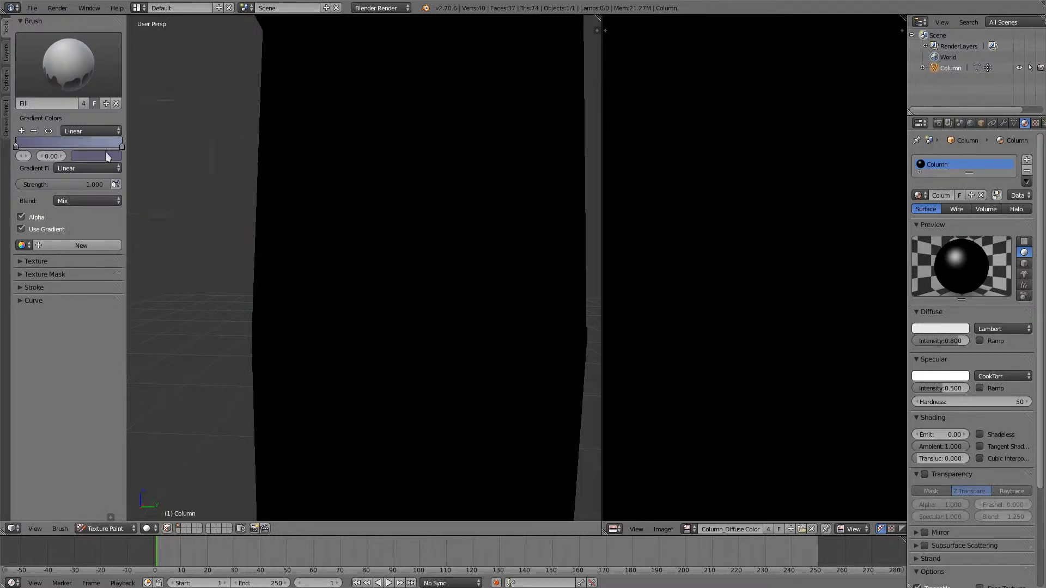
# - Turn off Occlude, Cull and Normal for project painting and set the bleed to 12 px
pyautogui.click(6, 83)
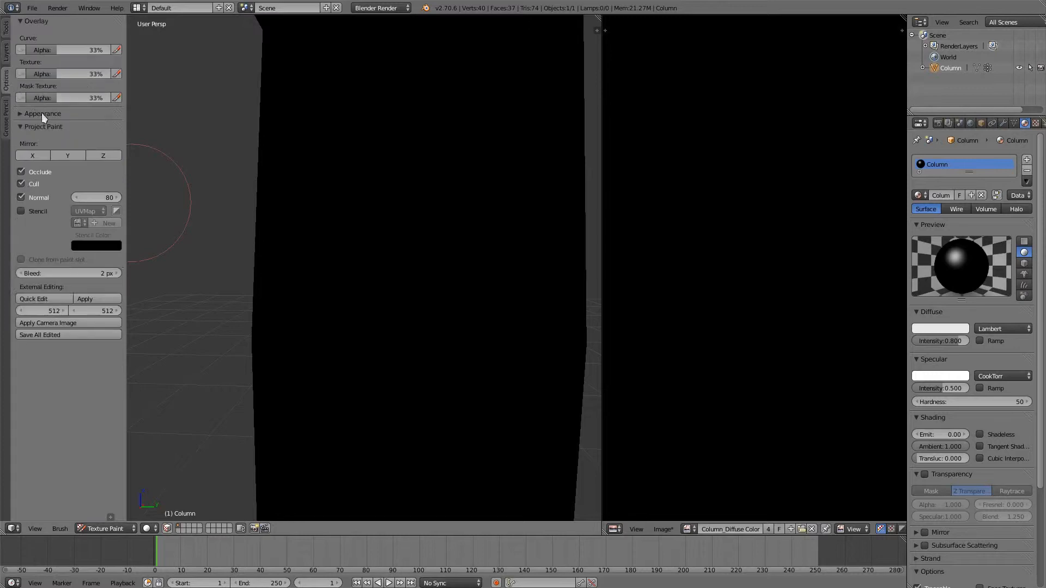
pyautogui.click(44, 196)
pyautogui.click(91, 272)
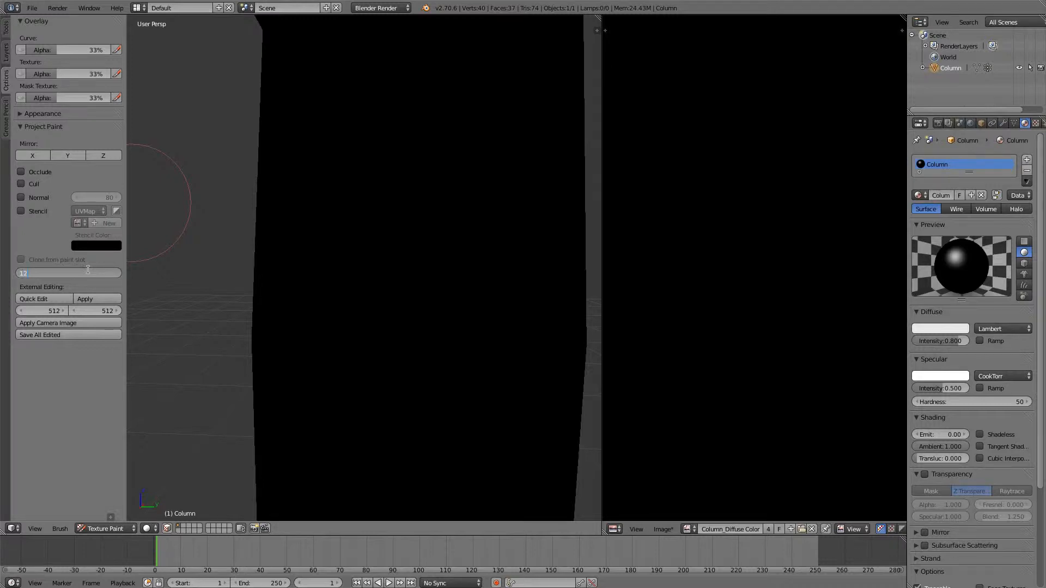
pyautogui.write('12')
pyautogui.press('Return')
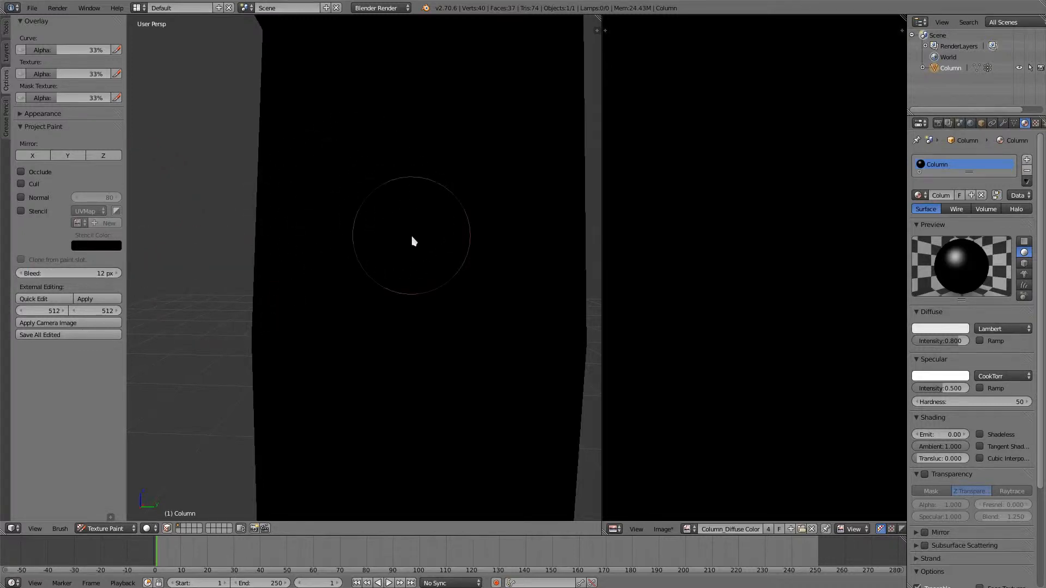
# - Fill the column with the gradient from its base straight up to its top in the right orthographic view
pyautogui.press('KP_3')
pyautogui.press('KP_5')
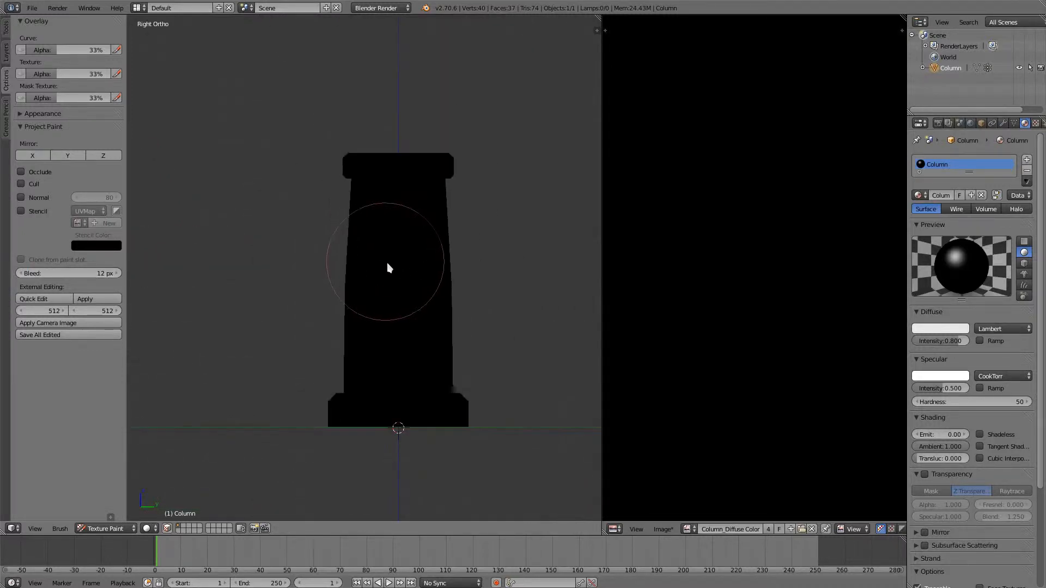
pyautogui.moveTo(397, 427); pyautogui.dragTo(397, 152)
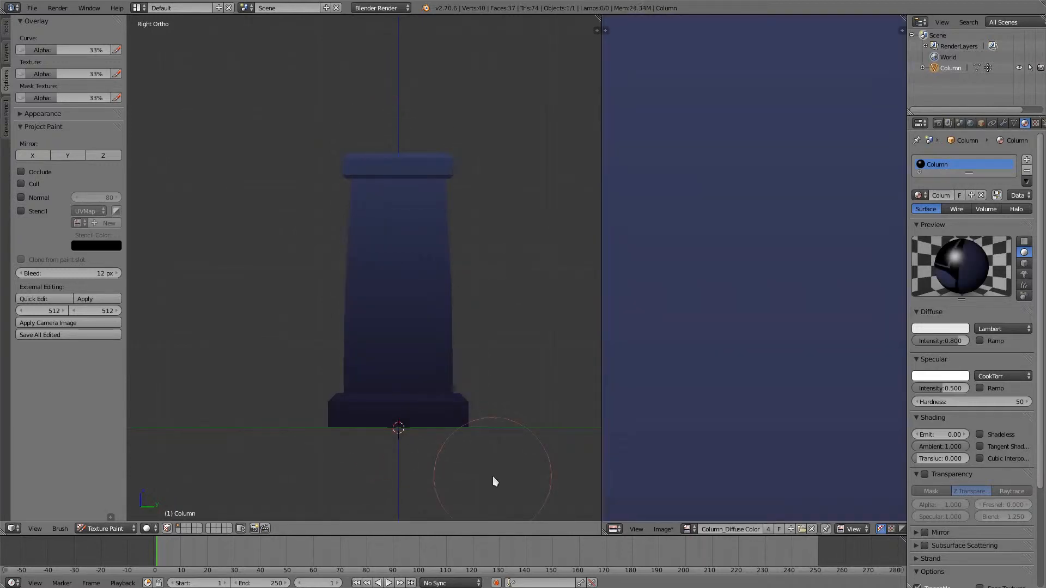
pyautogui.moveTo(494, 286); pyautogui.dragTo(492, 292, button='middle')
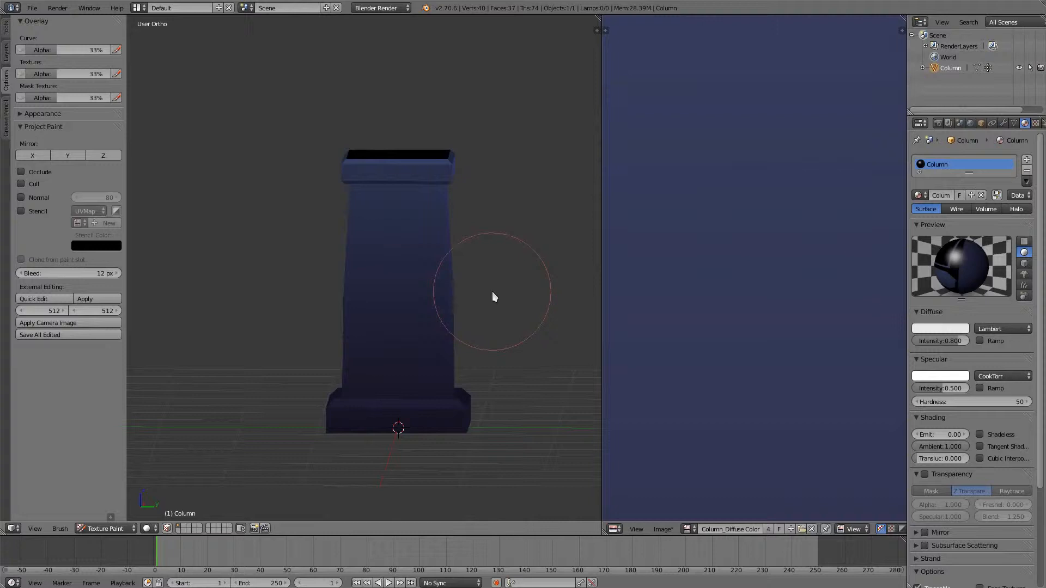
pyautogui.moveTo(492, 293); pyautogui.dragTo(473, 310, button='middle')
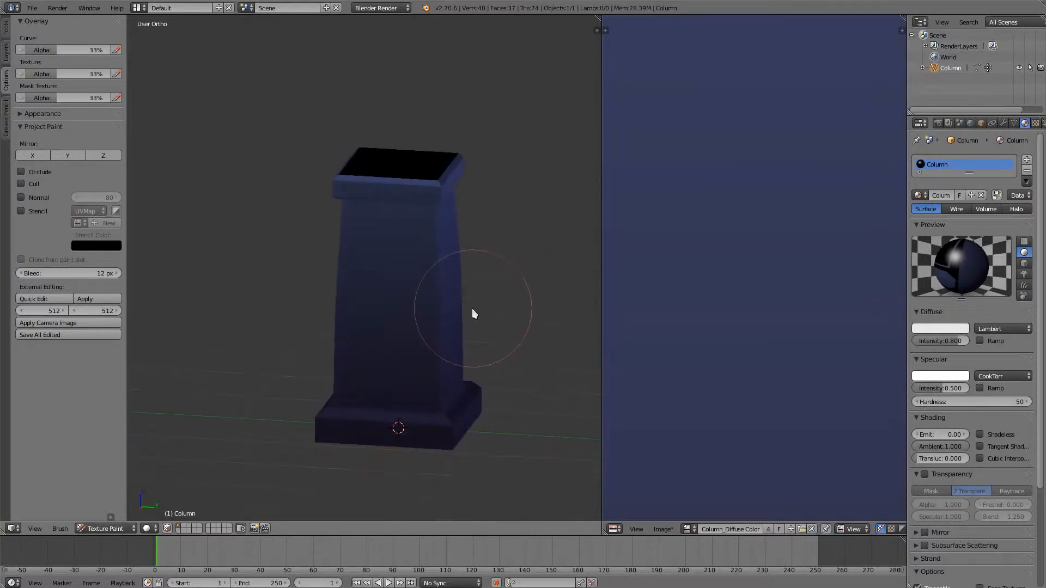
# - Try a slanted gradient fill on the column from an angled view, then undo it
pyautogui.moveTo(415, 351); pyautogui.dragTo(443, 129)
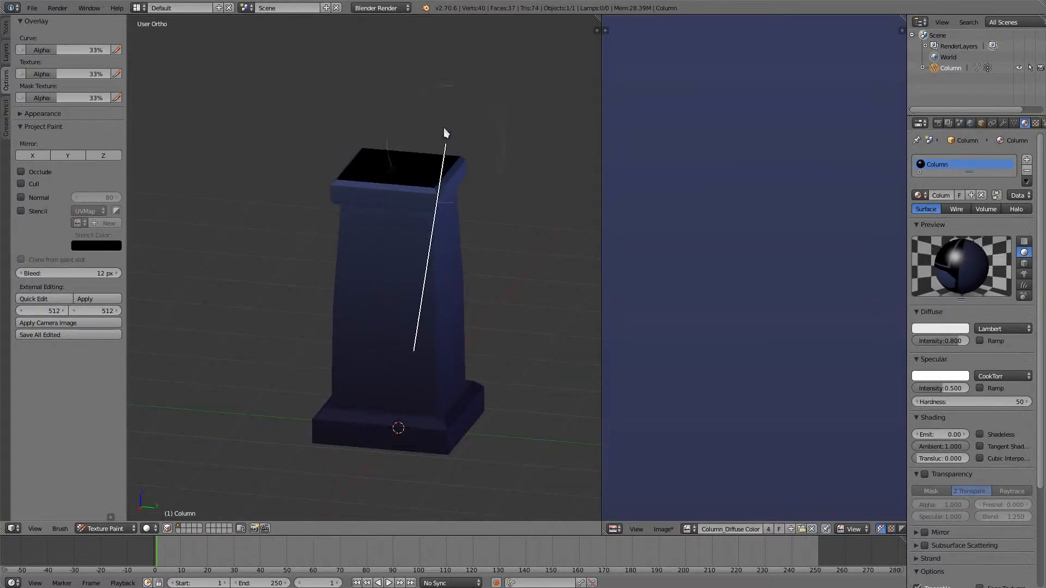
pyautogui.press('KP_3')
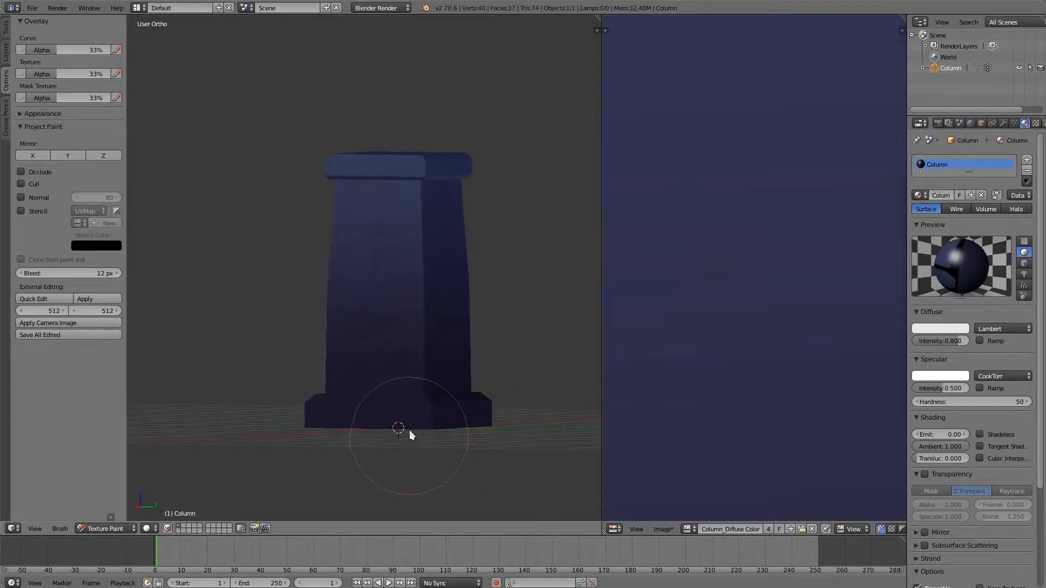
pyautogui.hotkey('ctrl', 'z')
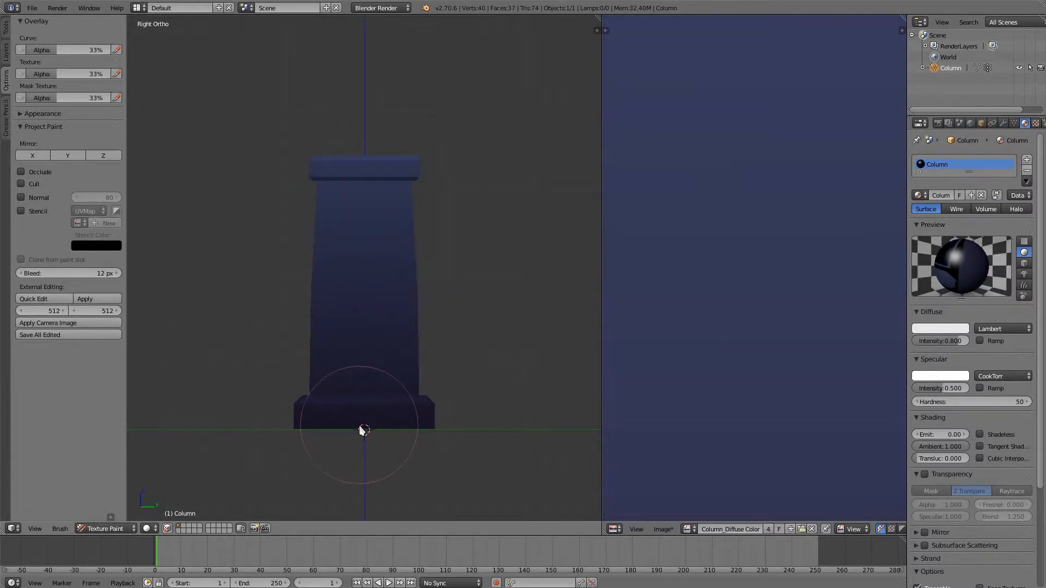
# - Apply the gradient fill again from the column's base to above its top in the right orthographic view
pyautogui.moveTo(359, 427)
pyautogui.mouseDown()
pyautogui.moveTo(366, 482)
pyautogui.moveTo(361, 145)
pyautogui.moveTo(370, 137)
pyautogui.mouseUp()
pyautogui.moveTo(370, 136); pyautogui.dragTo(342, 421, button='middle')
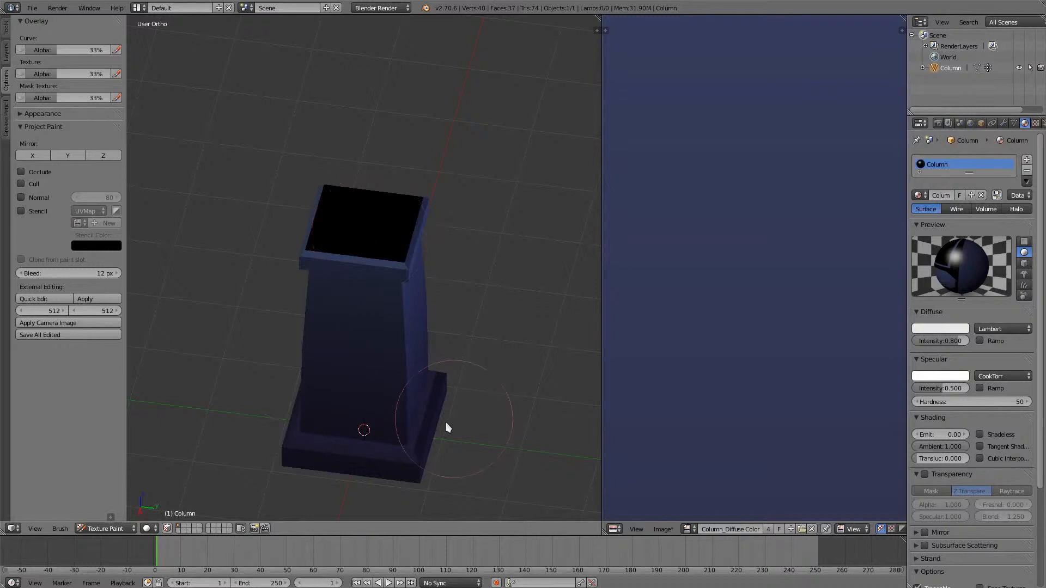
pyautogui.moveTo(445, 423); pyautogui.dragTo(405, 437, button='middle')
# - Switch the image editor to Paint mode, show its brush settings and disable the Fill brush's gradient
pyautogui.scroll(-6, 774, 365)
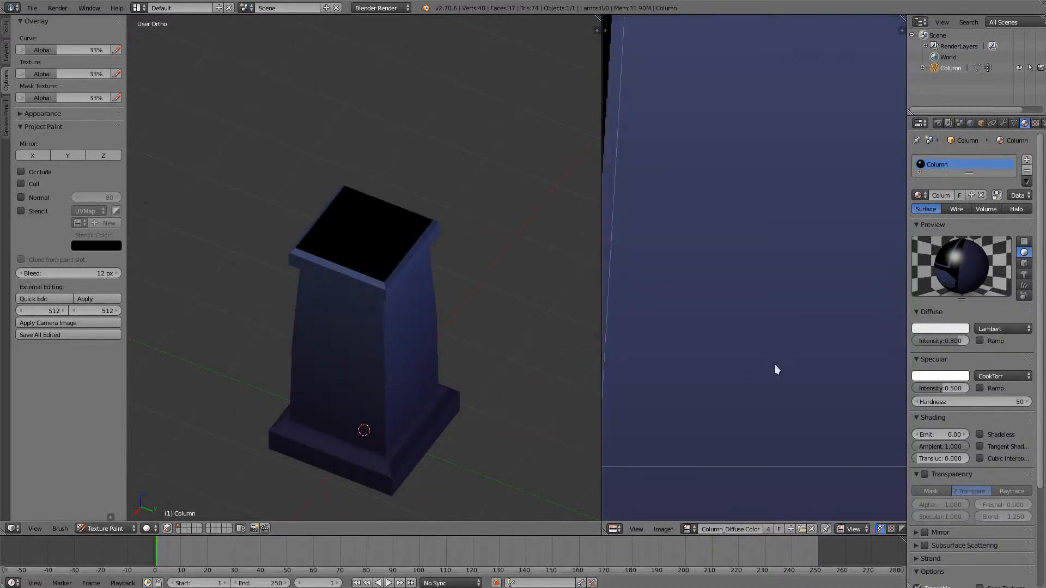
pyautogui.moveTo(739, 413); pyautogui.dragTo(785, 414, button='middle')
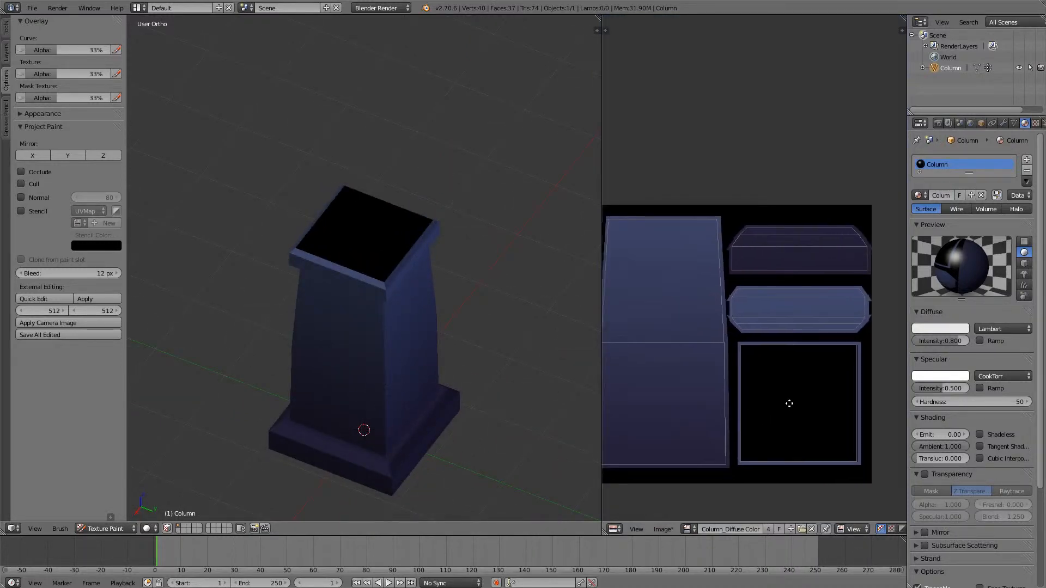
pyautogui.click(852, 529)
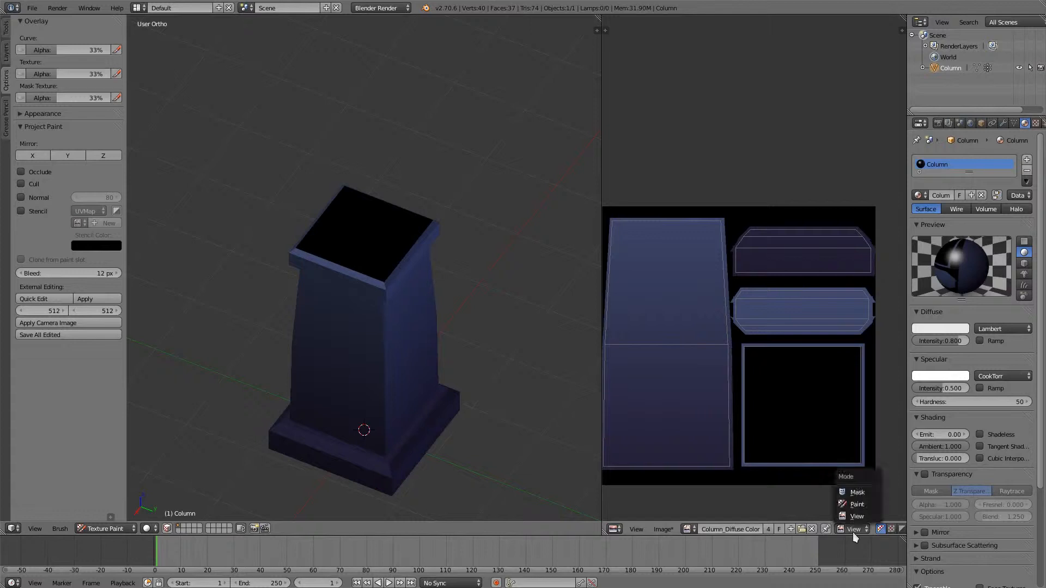
pyautogui.click(857, 504)
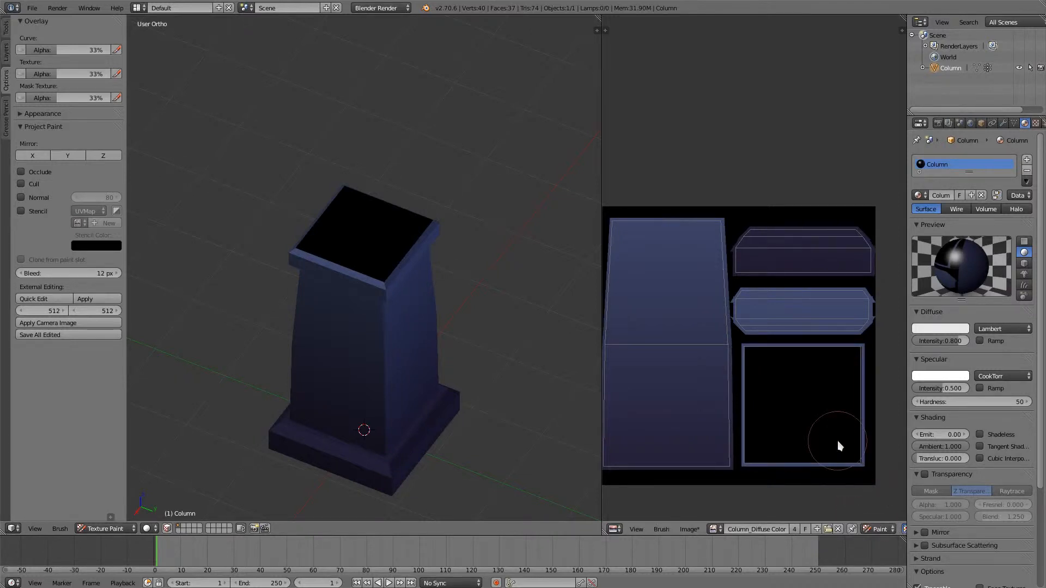
pyautogui.press('t')
pyautogui.click(633, 226)
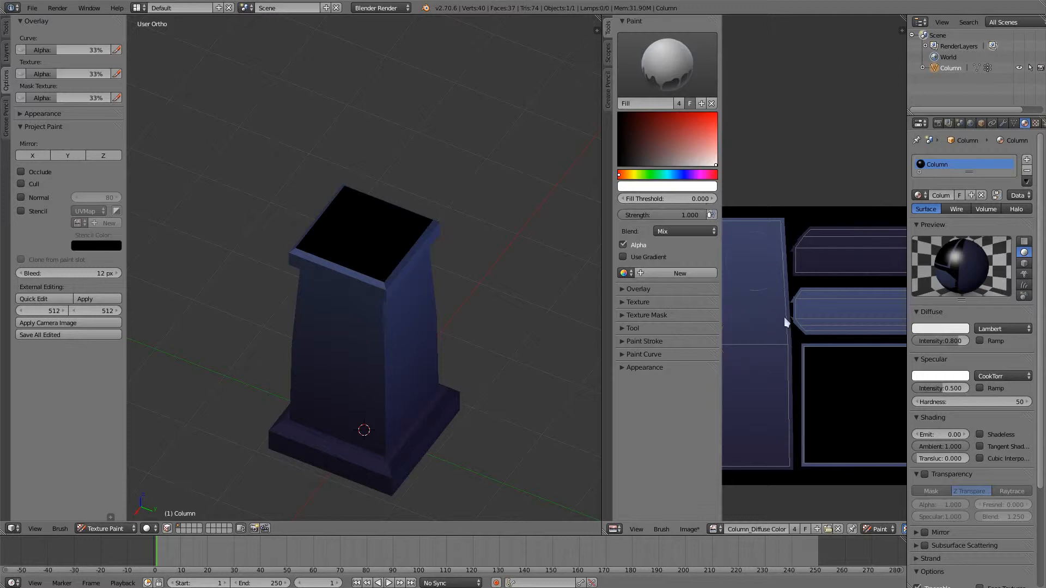
# - Set the Fill brush's fill threshold to 0.010 for painting on the texture image
pyautogui.scroll(8, 825, 404)
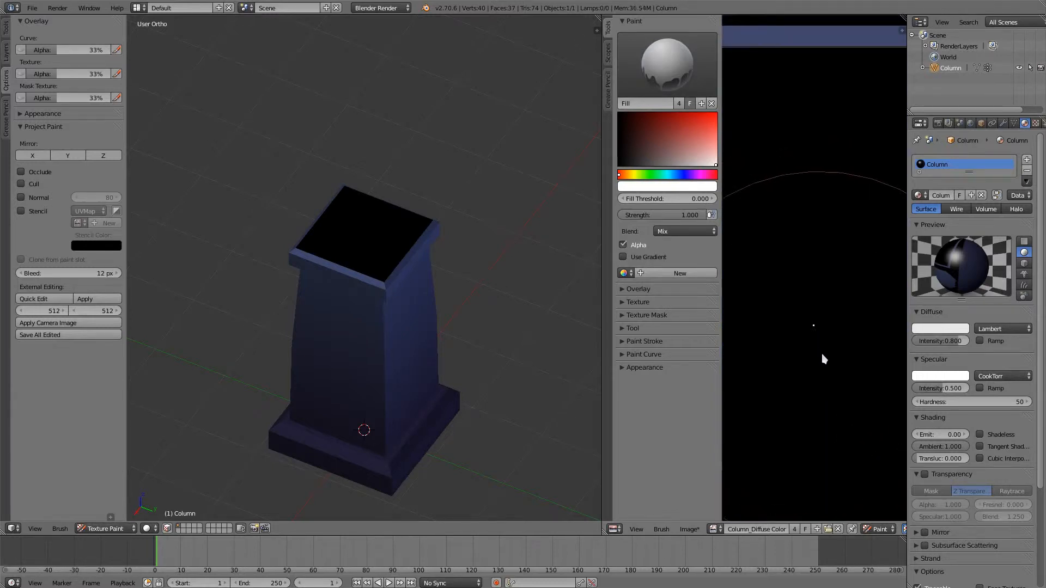
pyautogui.scroll(-6, 825, 360)
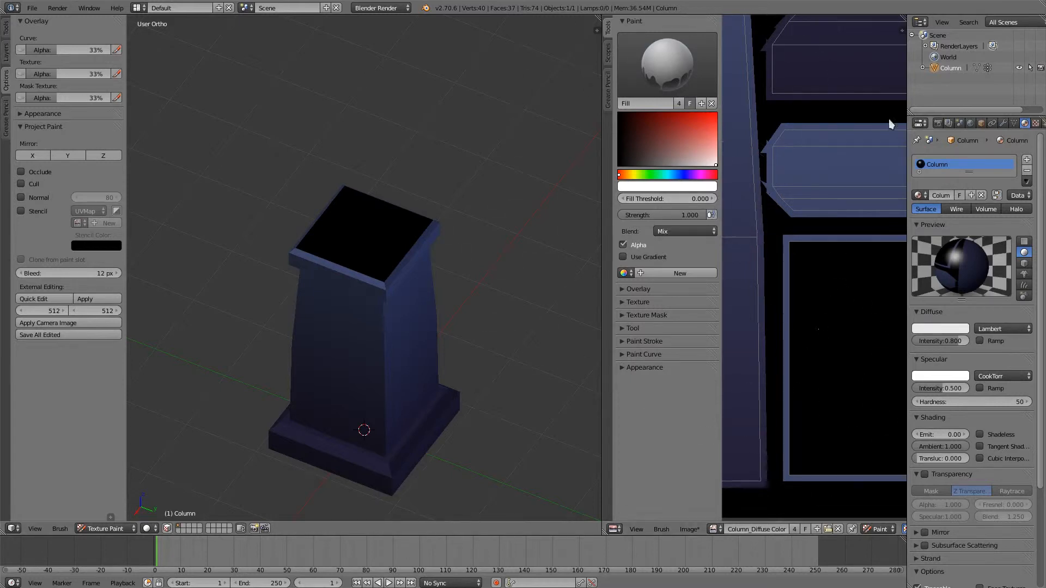
pyautogui.click(713, 197)
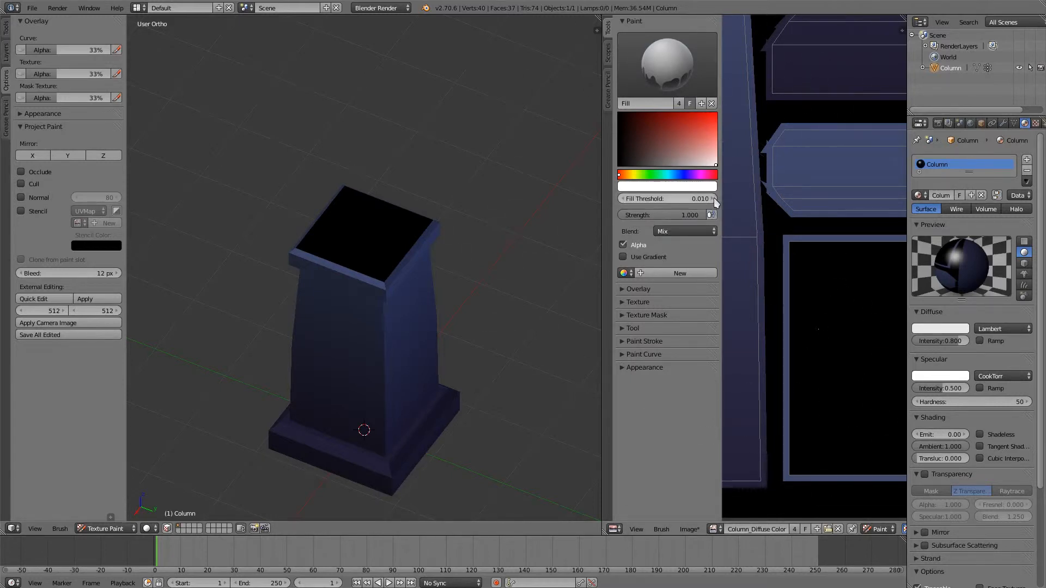
pyautogui.scroll(-1, 844, 339)
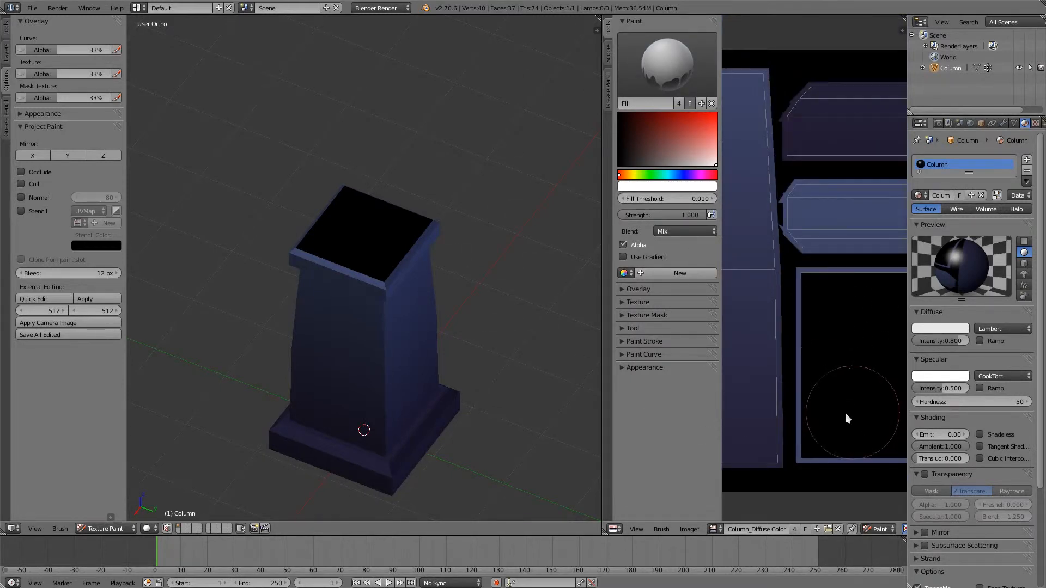
pyautogui.moveTo(845, 420); pyautogui.dragTo(792, 420, button='middle')
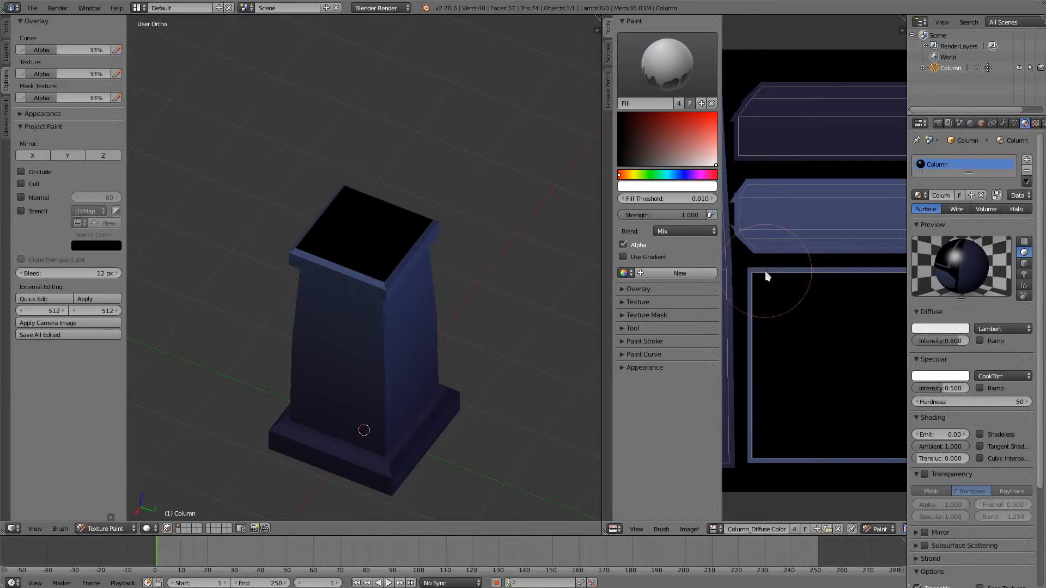
# - Sample the texture's blue, adjust it to a lighter greyish blue, and fill the black square of the column's top face
pyautogui.press('s')
pyautogui.moveTo(662, 147); pyautogui.dragTo(670, 148)
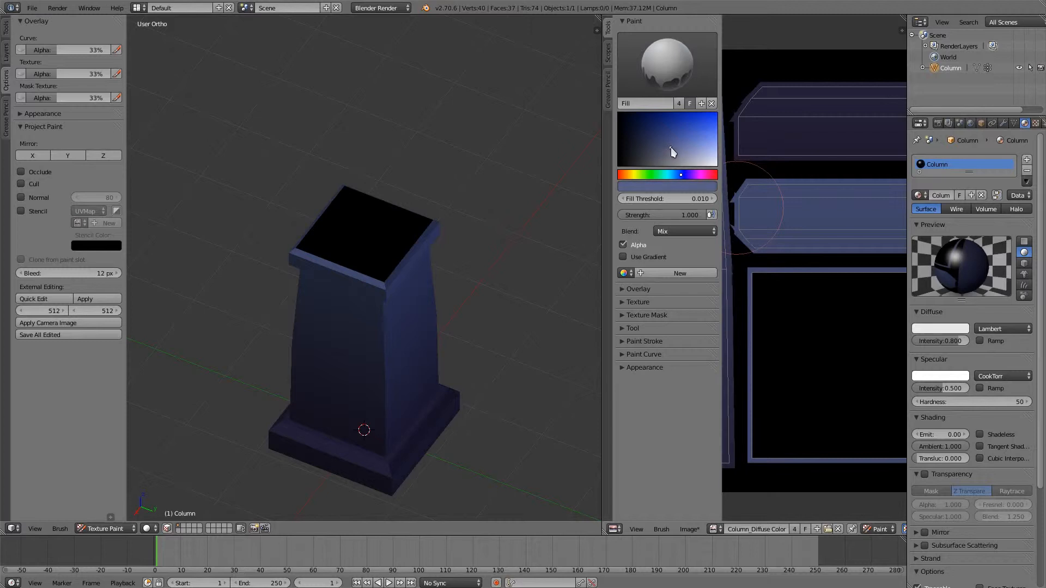
pyautogui.click(825, 375)
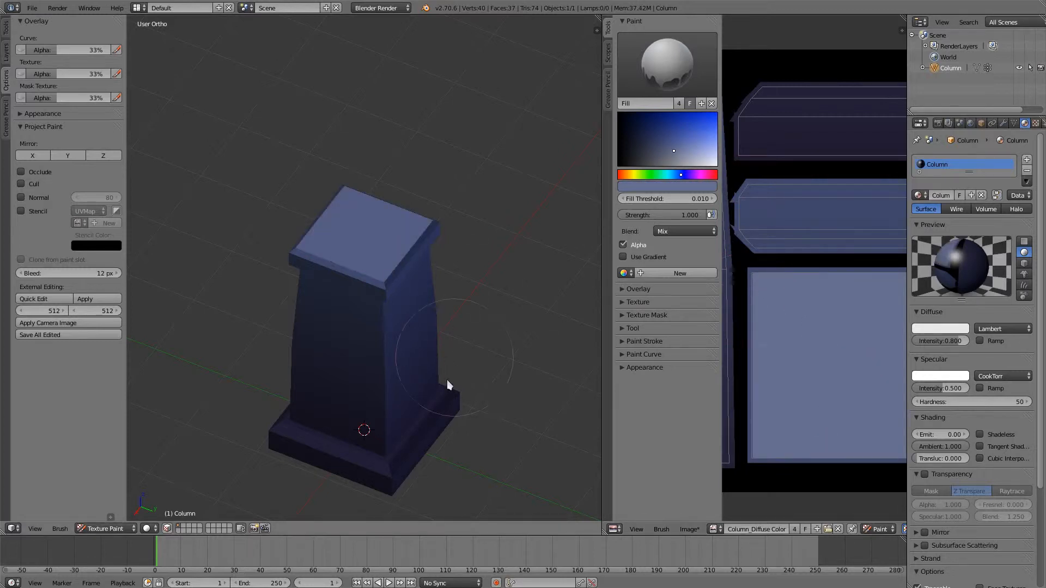
pyautogui.scroll(3, 444, 427)
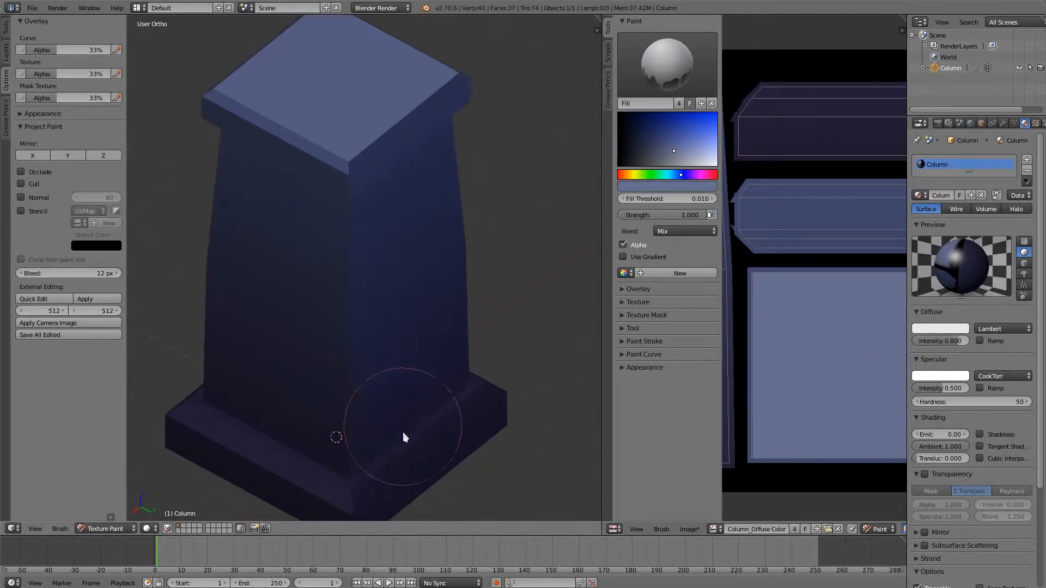
pyautogui.moveTo(403, 437); pyautogui.dragTo(400, 376, button='middle')
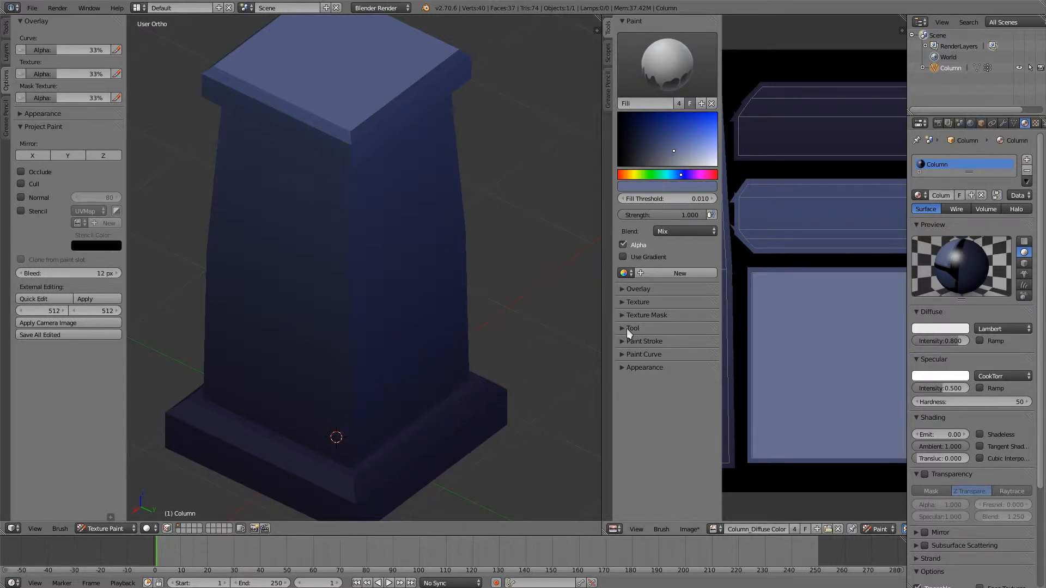
# - Re-enable Occlude for project painting and switch to the Brush Hard brush
pyautogui.click(21, 172)
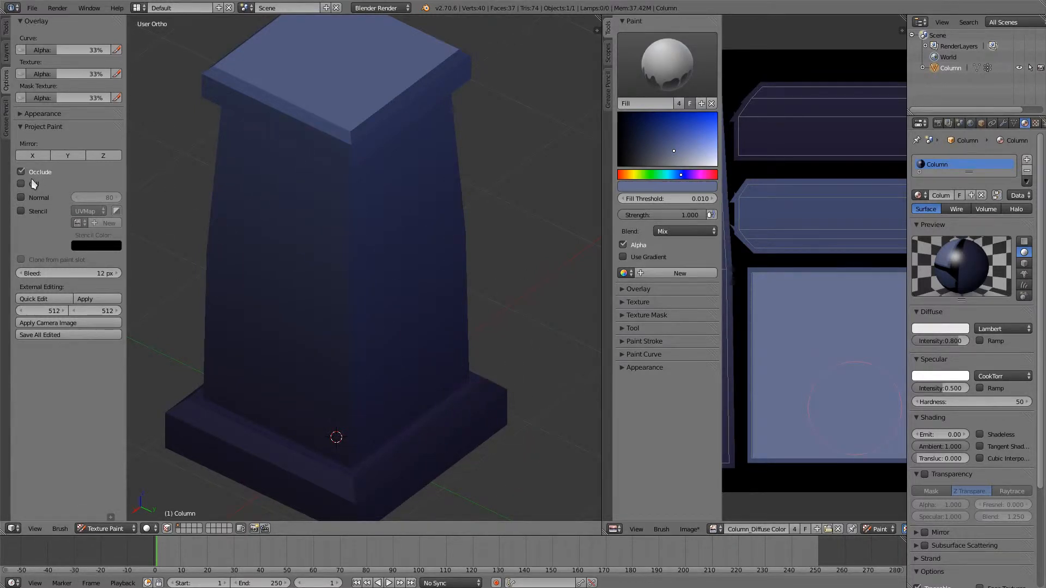
pyautogui.click(7, 30)
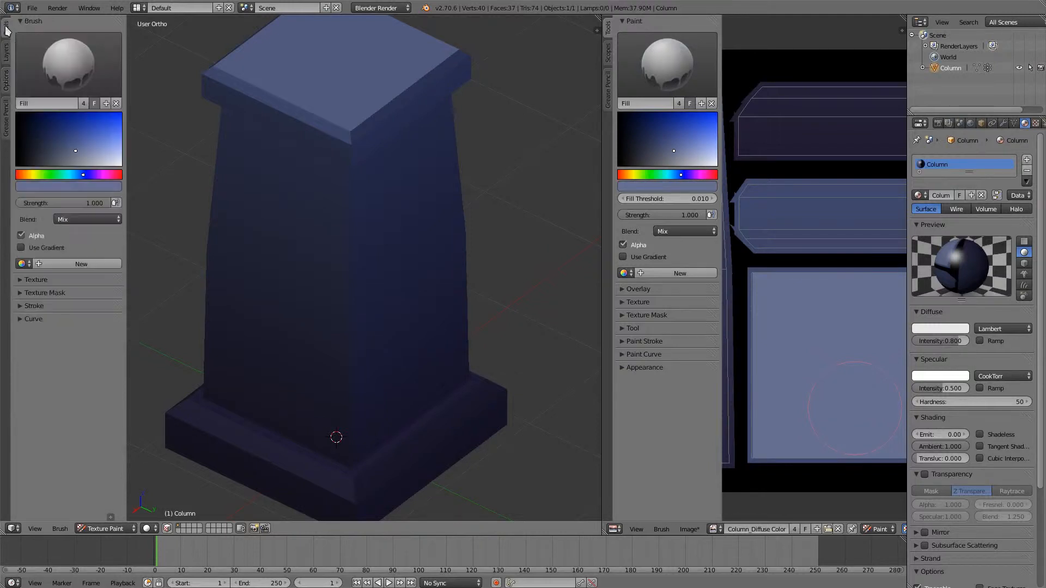
pyautogui.click(99, 76)
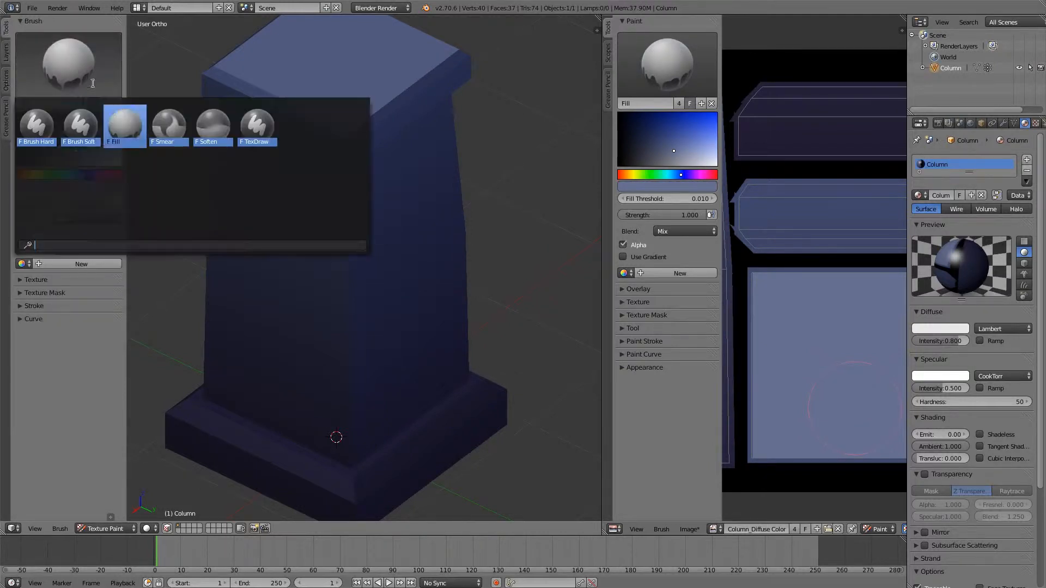
pyautogui.click(52, 124)
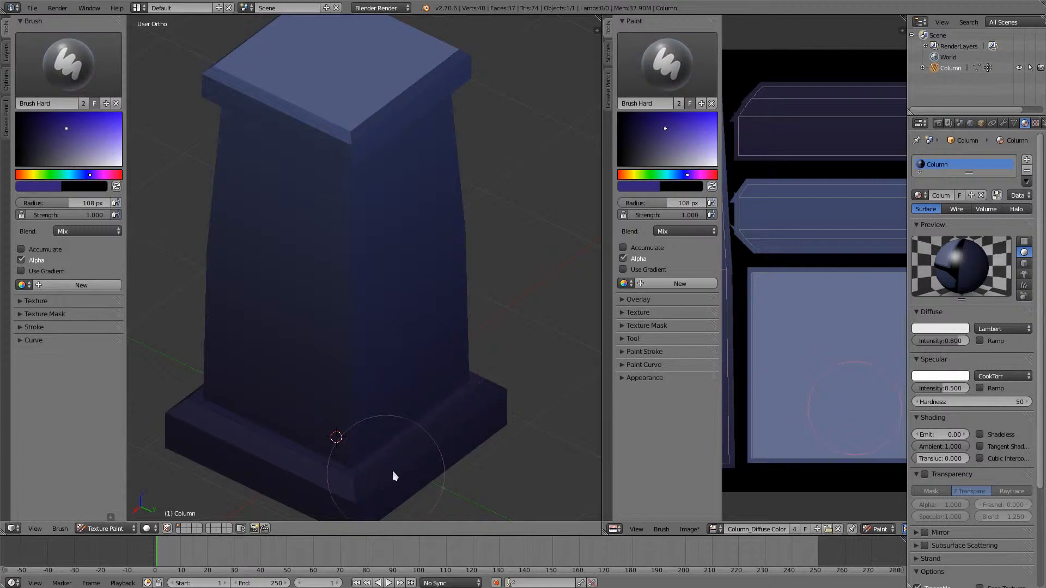
# - Set the brush colour to a desaturated yellowish grey and its blend mode to Color
pyautogui.click(34, 175)
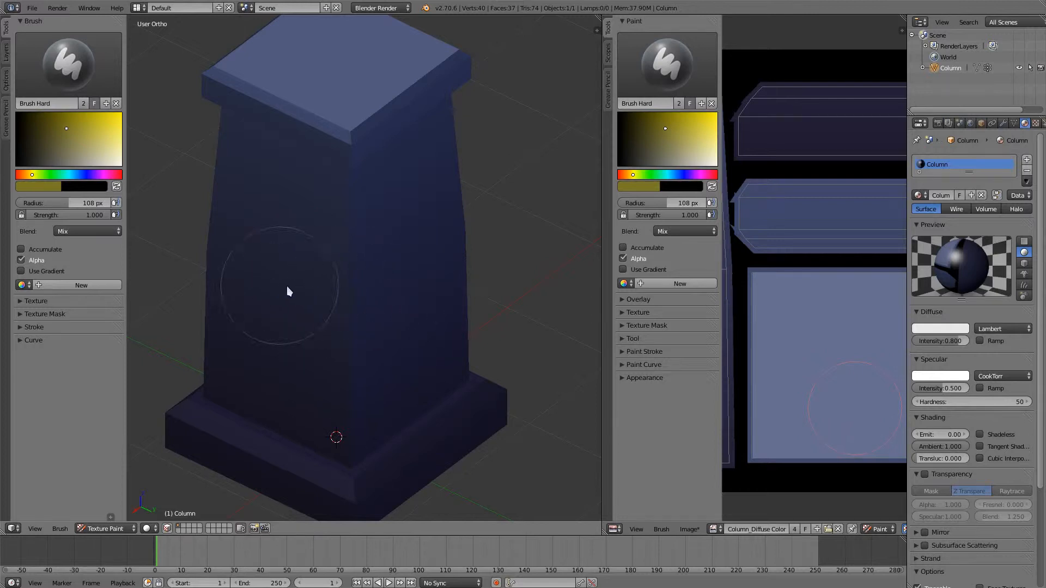
pyautogui.click(70, 151)
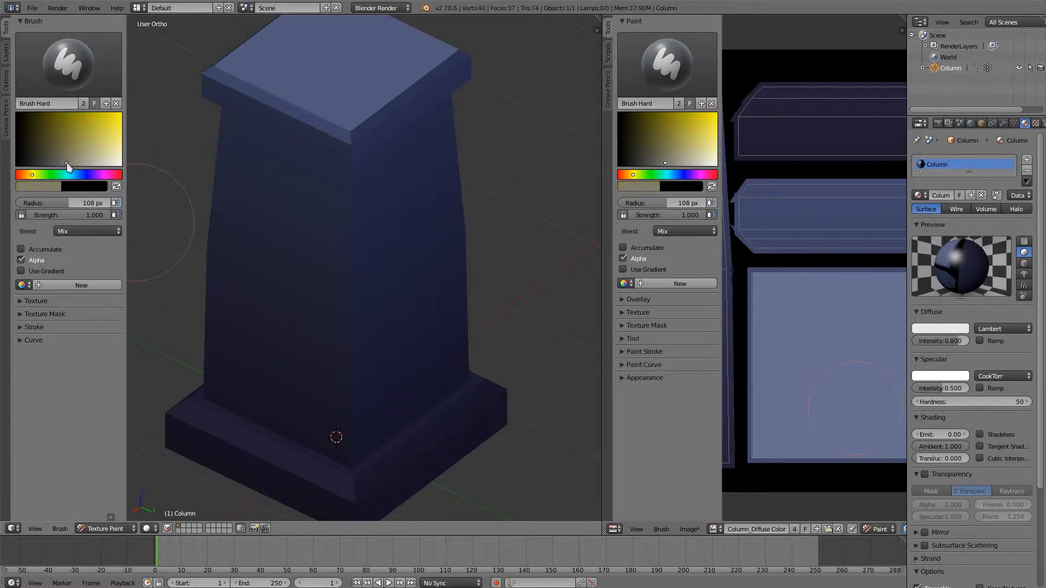
pyautogui.click(111, 235)
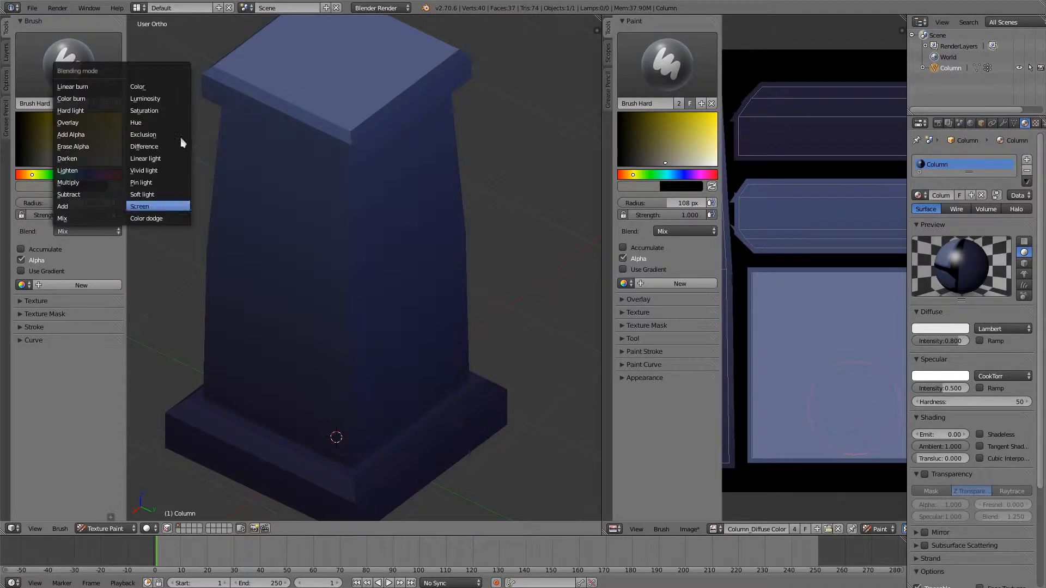
pyautogui.click(163, 85)
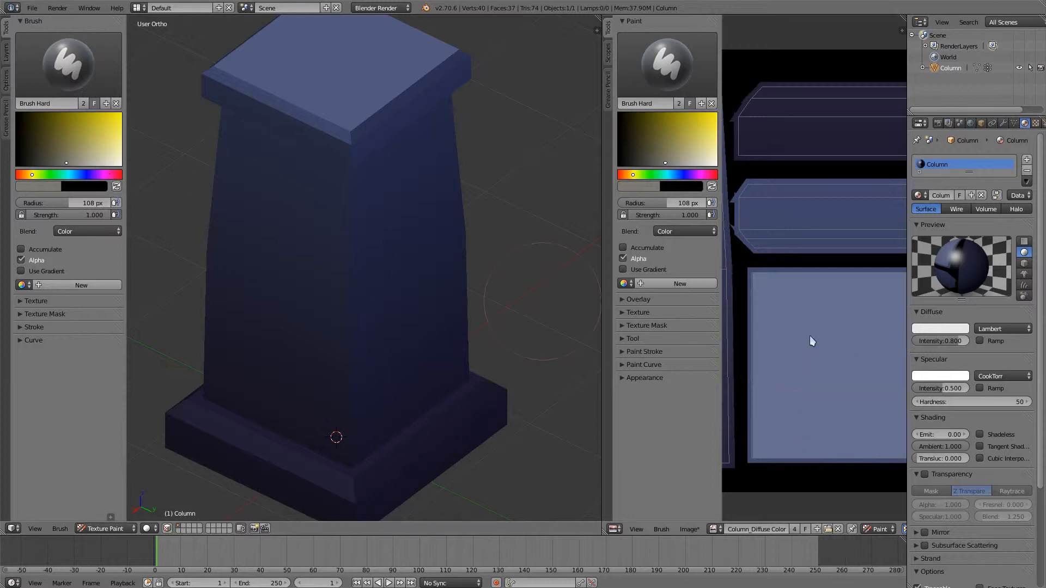
# - Paint the grey tint over the texture's blue top-face square and both trim strips, recolouring the column's cap and base
pyautogui.scroll(-2, 829, 317)
pyautogui.moveTo(828, 315); pyautogui.dragTo(865, 301, button='middle')
pyautogui.scroll(1, 816, 322)
pyautogui.moveTo(767, 204)
pyautogui.mouseDown()
pyautogui.moveTo(783, 334)
pyautogui.moveTo(782, 477)
pyautogui.moveTo(819, 482)
pyautogui.moveTo(821, 200)
pyautogui.moveTo(864, 192)
pyautogui.moveTo(882, 292)
pyautogui.moveTo(880, 503)
pyautogui.mouseUp()
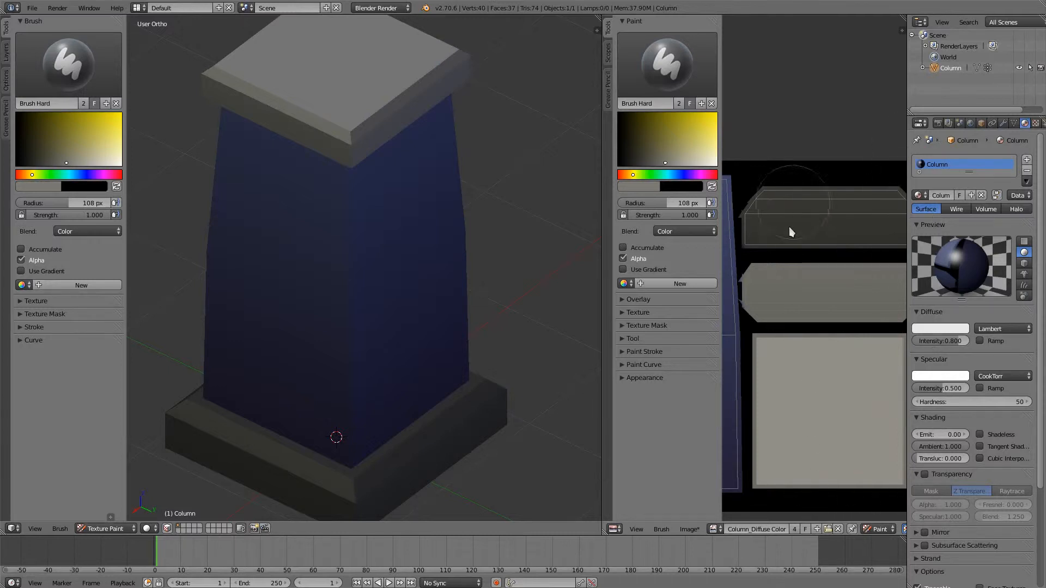
pyautogui.moveTo(511, 442)
pyautogui.mouseDown(button='middle')
pyautogui.moveTo(509, 404)
pyautogui.moveTo(498, 427)
pyautogui.mouseUp(button='middle')
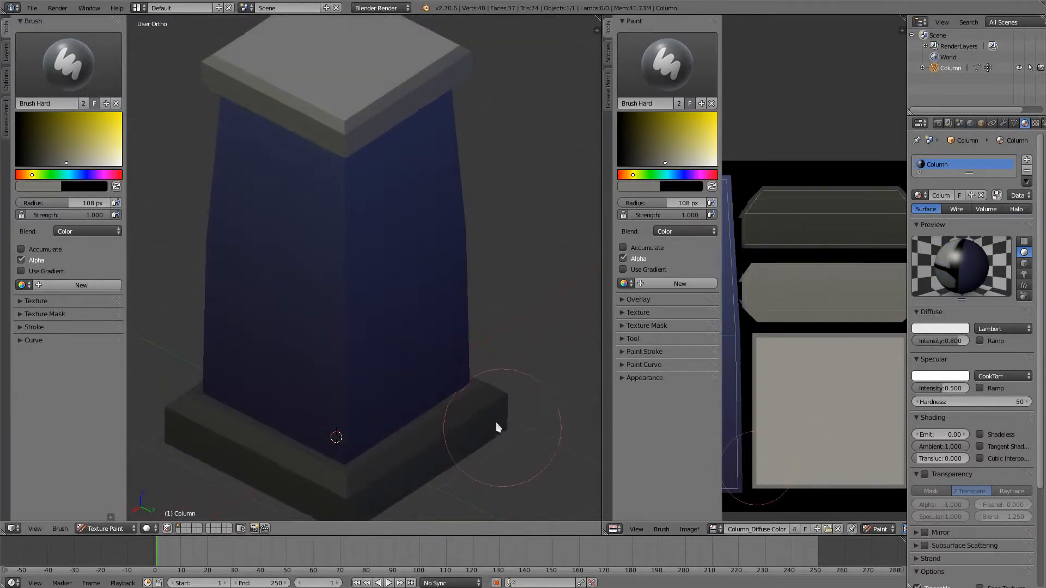
pyautogui.scroll(-2, 496, 427)
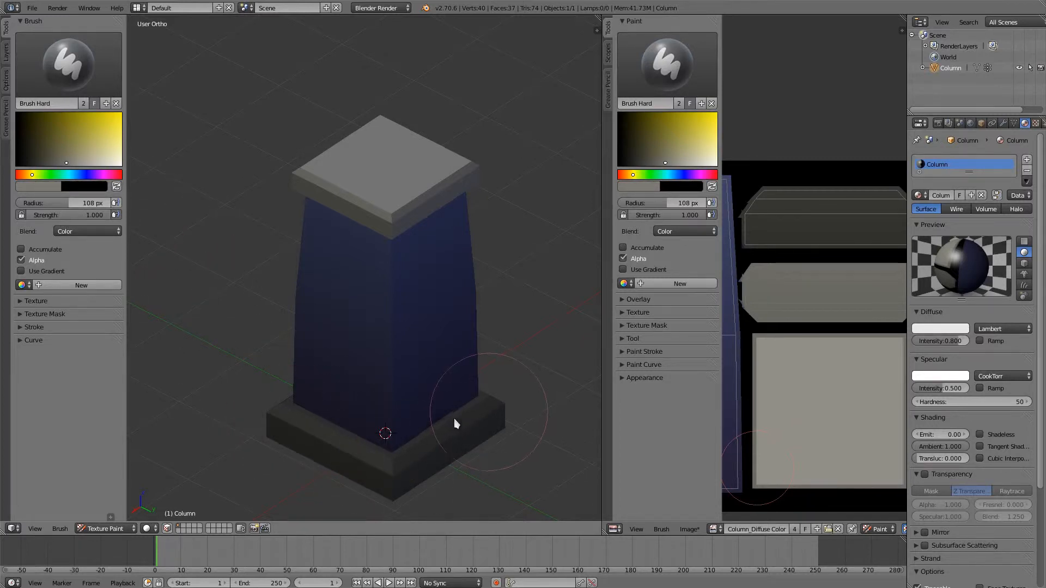
# - Set the brush blend mode to Mix, pick a dark grey from the base, and paint the upper trim strip solid
pyautogui.click(113, 240)
pyautogui.click(83, 219)
pyautogui.press('s')
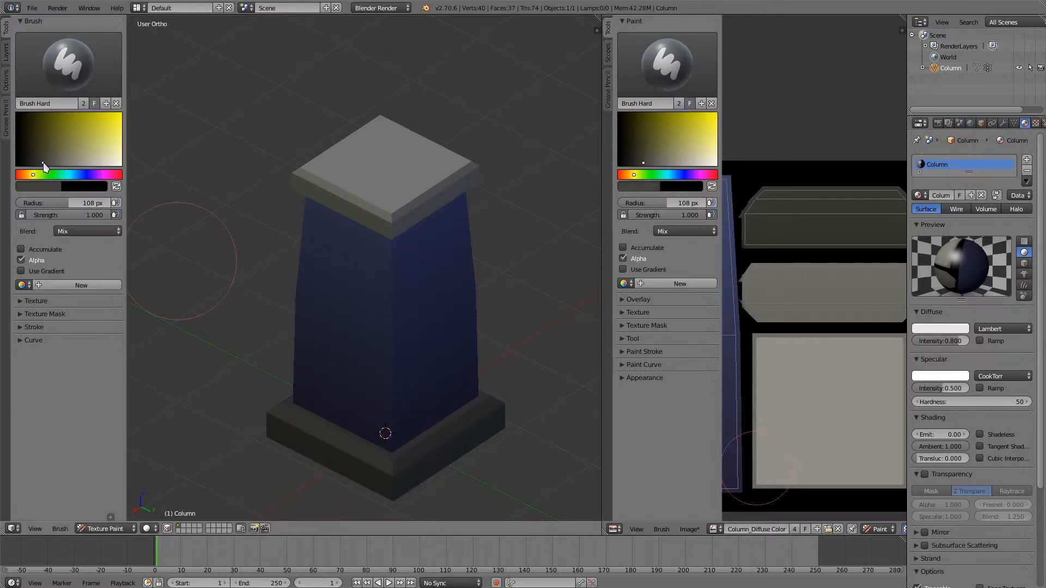
pyautogui.moveTo(814, 223)
pyautogui.mouseDown()
pyautogui.moveTo(771, 229)
pyautogui.moveTo(772, 213)
pyautogui.moveTo(902, 221)
pyautogui.moveTo(827, 231)
pyautogui.mouseUp()
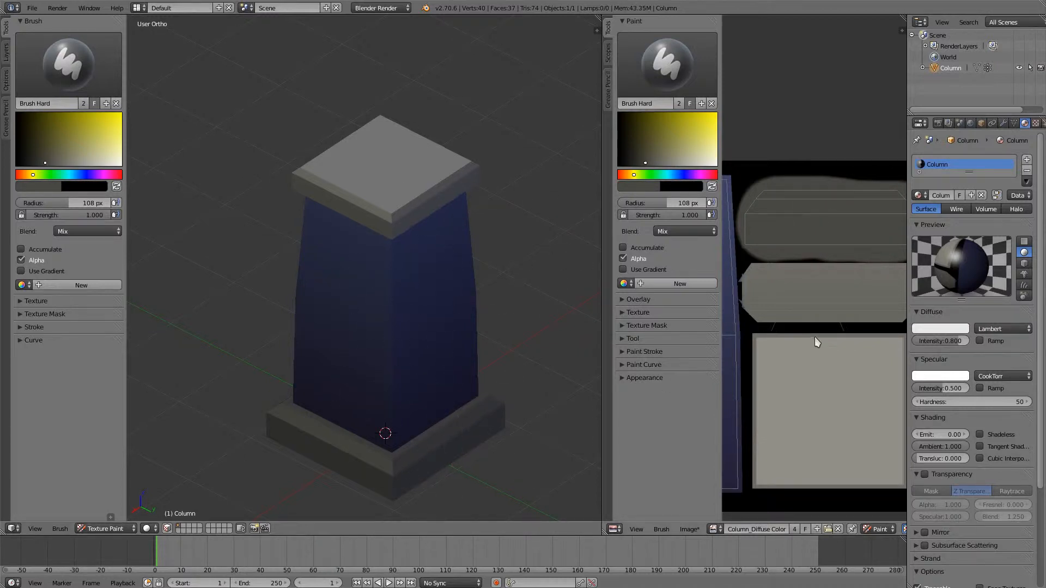
pyautogui.moveTo(815, 343)
pyautogui.mouseDown(button='middle')
pyautogui.moveTo(774, 352)
pyautogui.moveTo(816, 352)
pyautogui.mouseUp(button='middle')
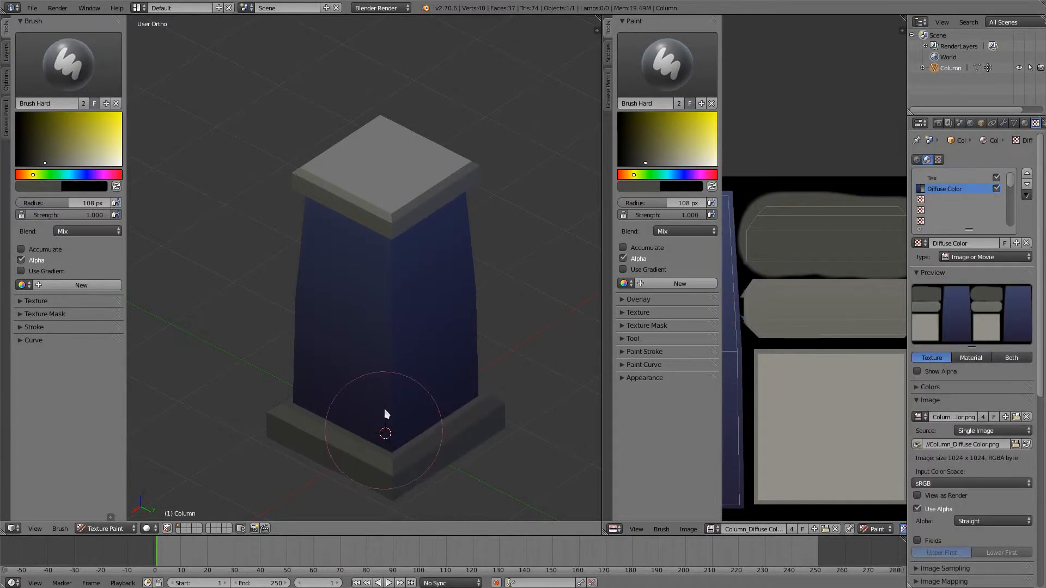
# - Hide the image editor's tool shelf to make more room for the texture
pyautogui.moveTo(412, 259); pyautogui.dragTo(388, 294, button='middle')
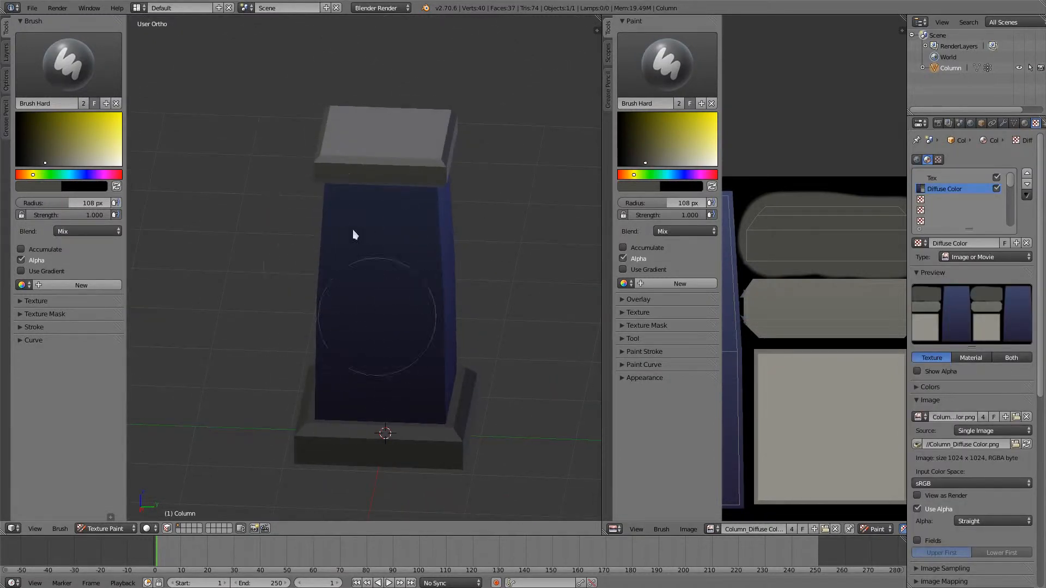
pyautogui.moveTo(393, 172); pyautogui.dragTo(439, 182, button='middle')
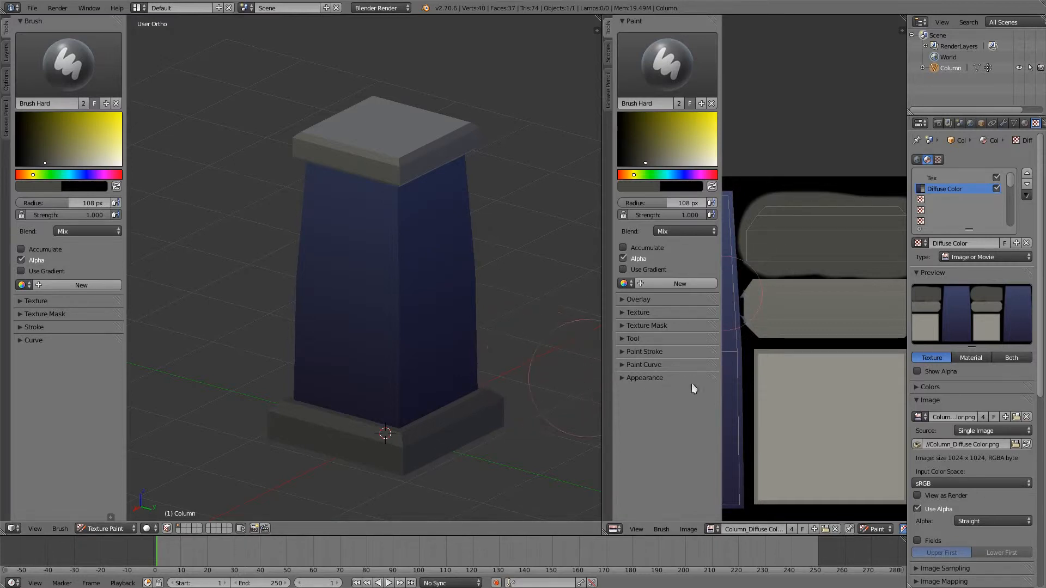
pyautogui.press('t')
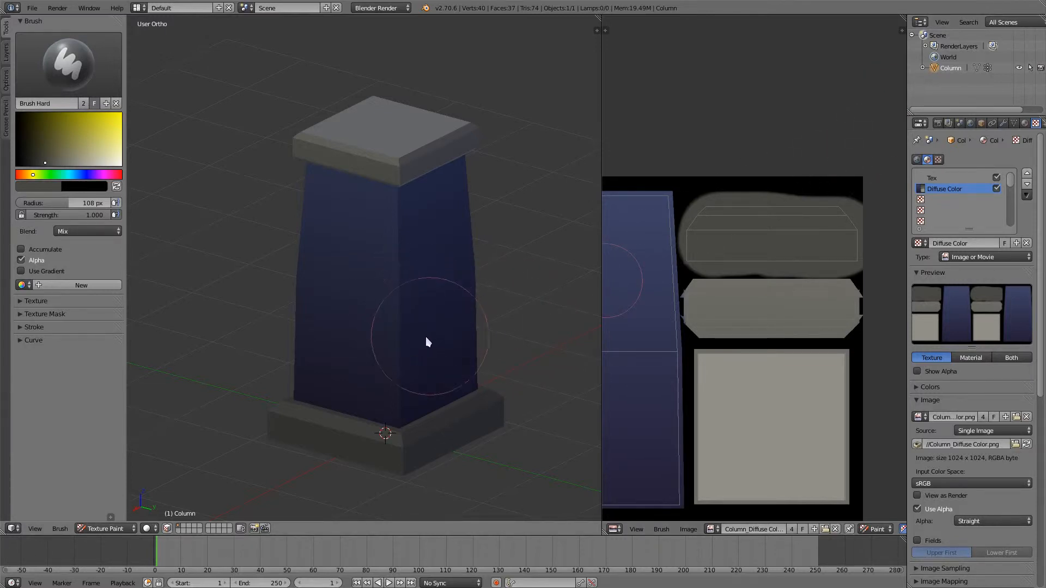
pyautogui.moveTo(427, 339)
pyautogui.mouseDown(button='middle')
pyautogui.moveTo(405, 347)
pyautogui.moveTo(418, 357)
pyautogui.mouseUp(button='middle')
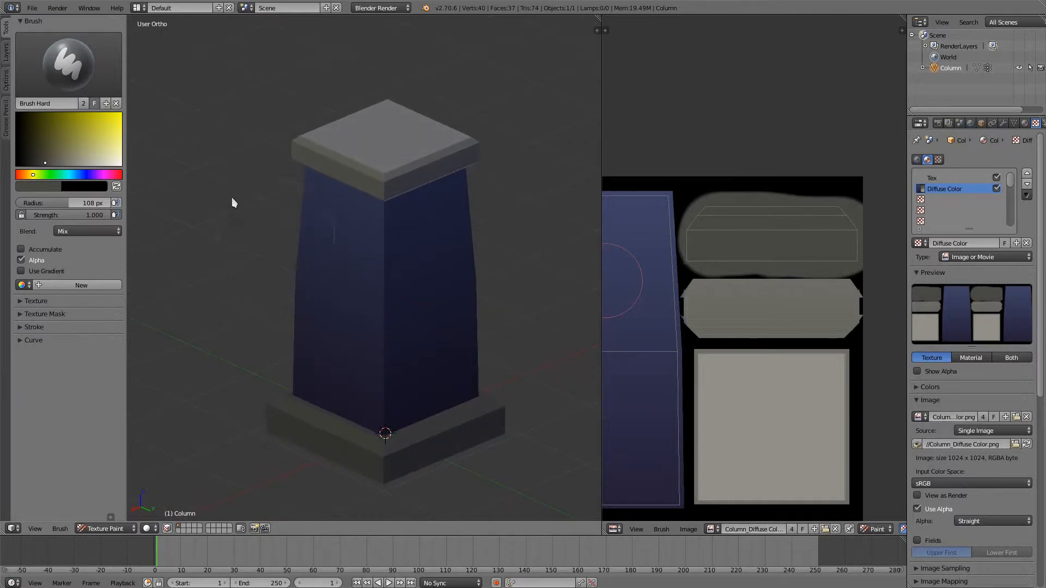
pyautogui.moveTo(298, 387)
pyautogui.mouseDown(button='middle')
pyautogui.moveTo(308, 395)
pyautogui.moveTo(289, 409)
pyautogui.mouseUp(button='middle')
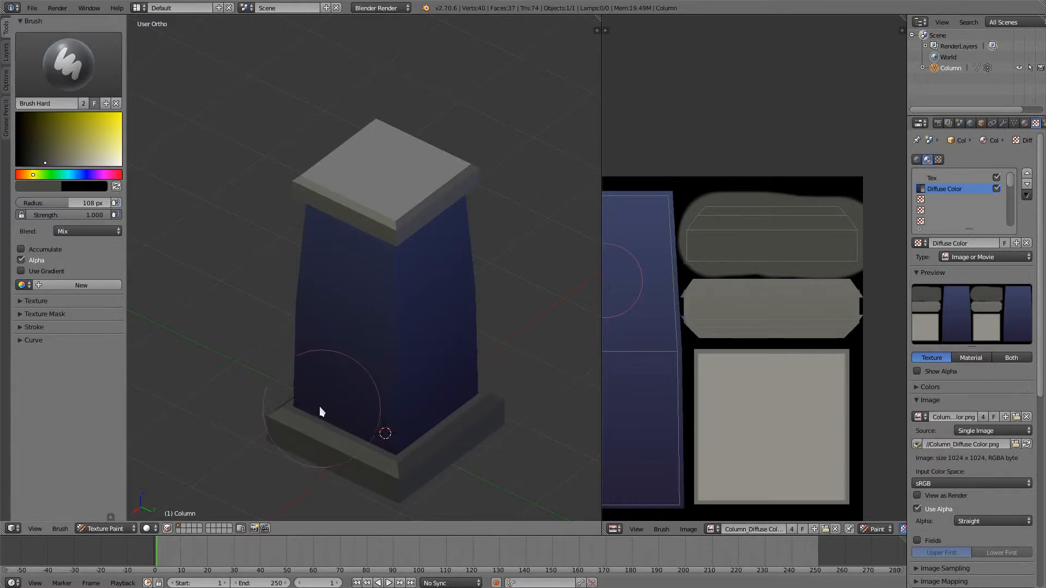
pyautogui.moveTo(319, 411)
pyautogui.mouseDown(button='middle')
pyautogui.moveTo(325, 422)
pyautogui.moveTo(348, 378)
pyautogui.mouseUp(button='middle')
# - Switch the 3D view to Texture shading and examine the painted column from above, below and the side
pyautogui.click(150, 529)
pyautogui.click(171, 481)
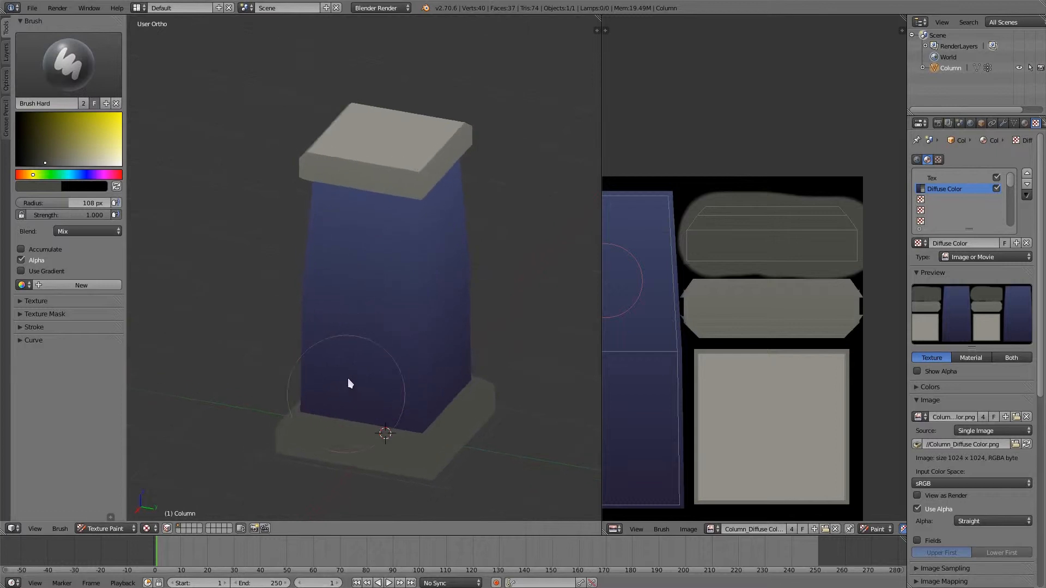
pyautogui.scroll(3, 352, 349)
pyautogui.moveTo(355, 321); pyautogui.dragTo(289, 317, button='middle')
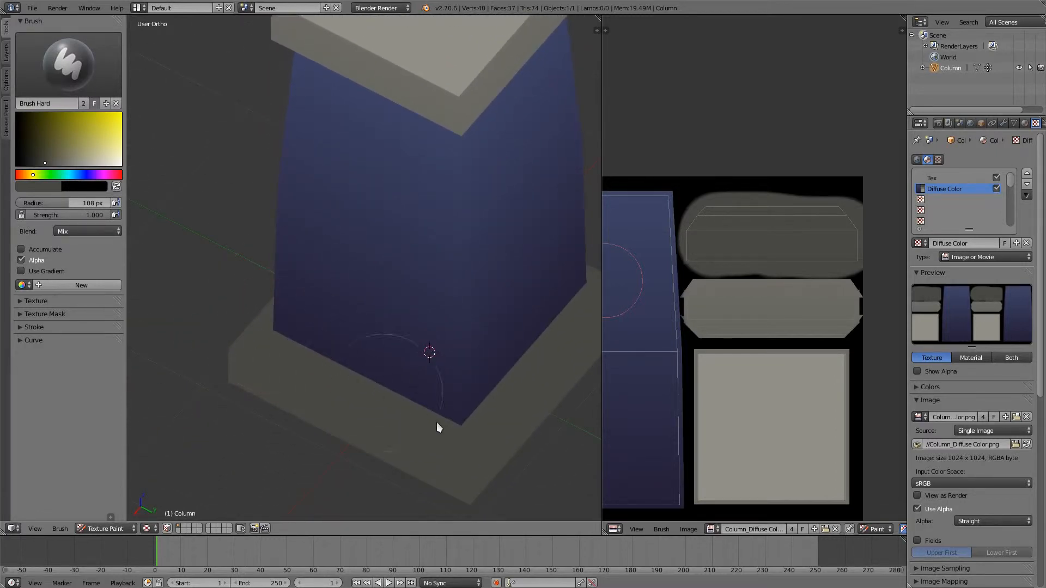
pyautogui.moveTo(386, 379); pyautogui.dragTo(303, 426, button='middle')
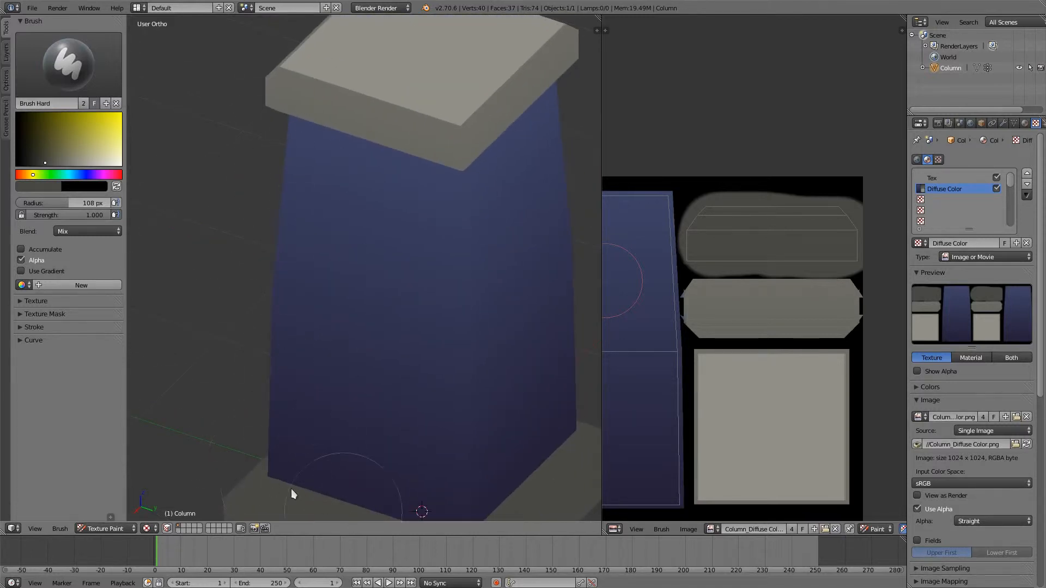
pyautogui.moveTo(297, 486); pyautogui.dragTo(346, 315, button='middle')
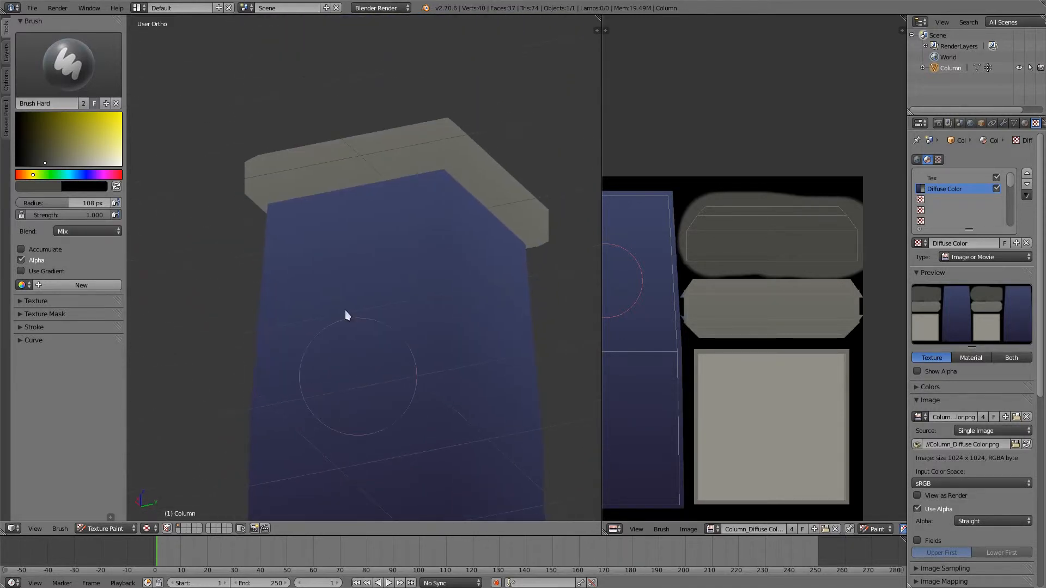
pyautogui.moveTo(526, 250)
pyautogui.mouseDown(button='middle')
pyautogui.moveTo(425, 357)
pyautogui.moveTo(479, 310)
pyautogui.moveTo(380, 374)
pyautogui.moveTo(384, 448)
pyautogui.mouseUp(button='middle')
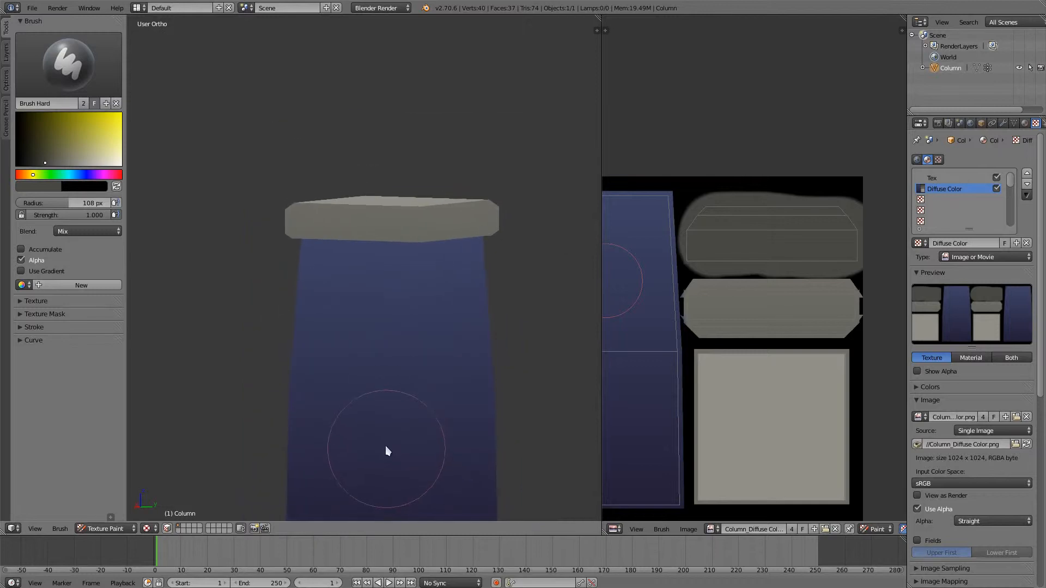
pyautogui.moveTo(367, 290); pyautogui.dragTo(358, 303, button='middle')
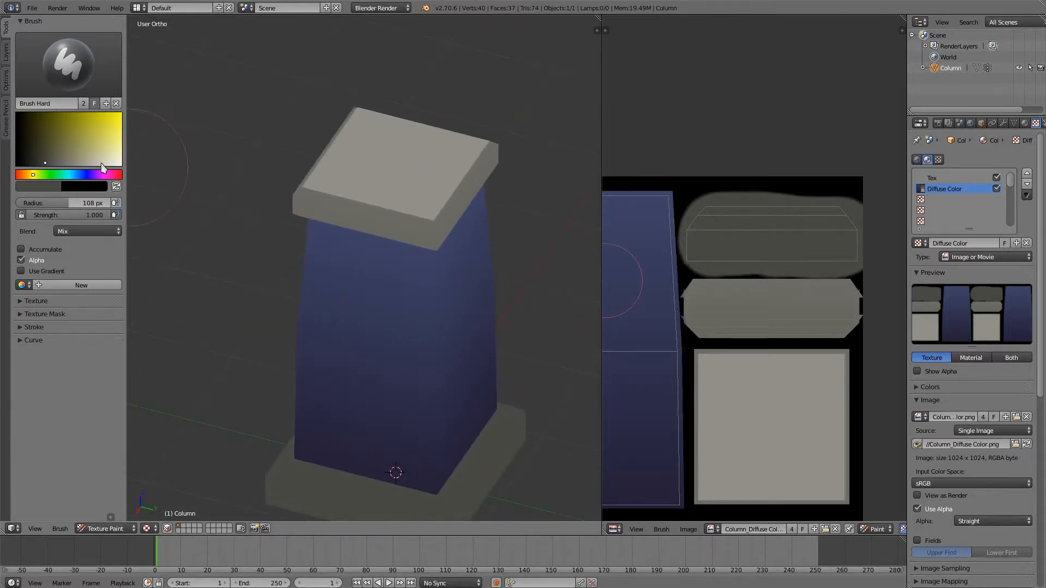
# - Lighten the brush colour to a mid grey and reduce the brush radius to 10 px
pyautogui.moveTo(56, 163); pyautogui.dragTo(65, 160)
pyautogui.scroll(6, 768, 159)
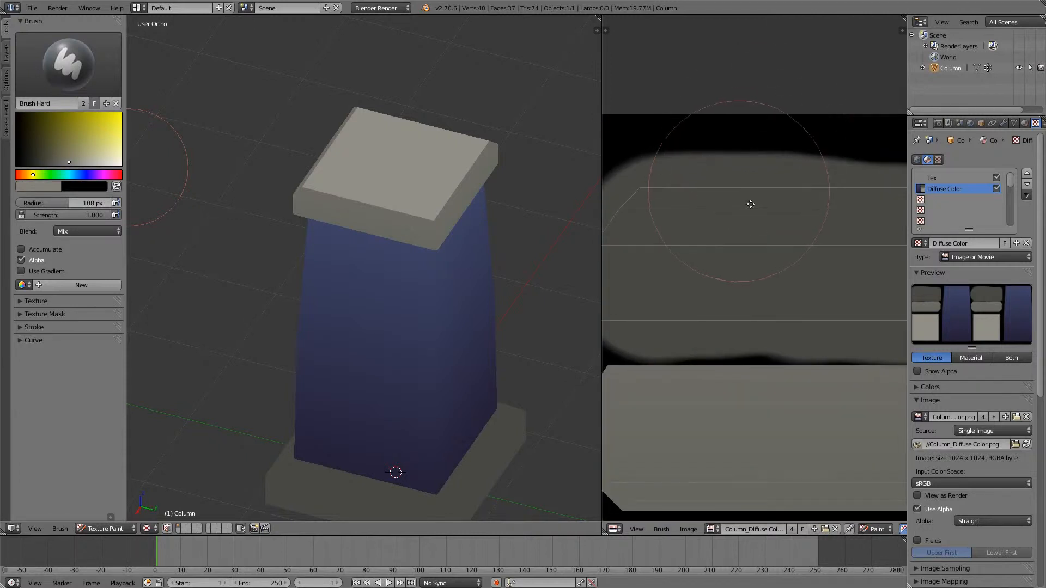
pyautogui.press('f')
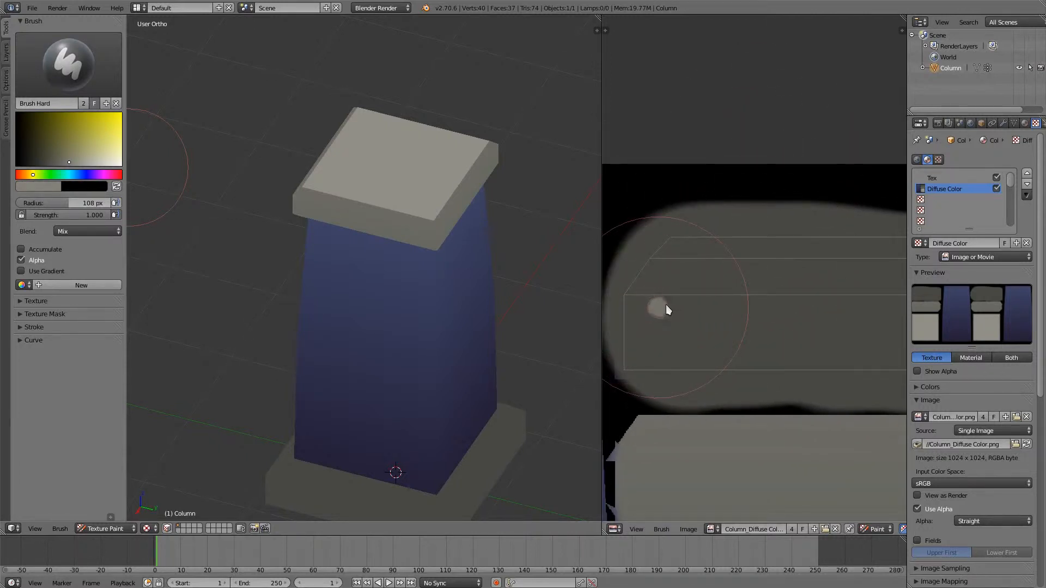
pyautogui.click(666, 305)
# - Try to paint a light grey highlight along the upper edge of the base's trim strip, and undo the strokes
pyautogui.moveTo(665, 248); pyautogui.dragTo(871, 243)
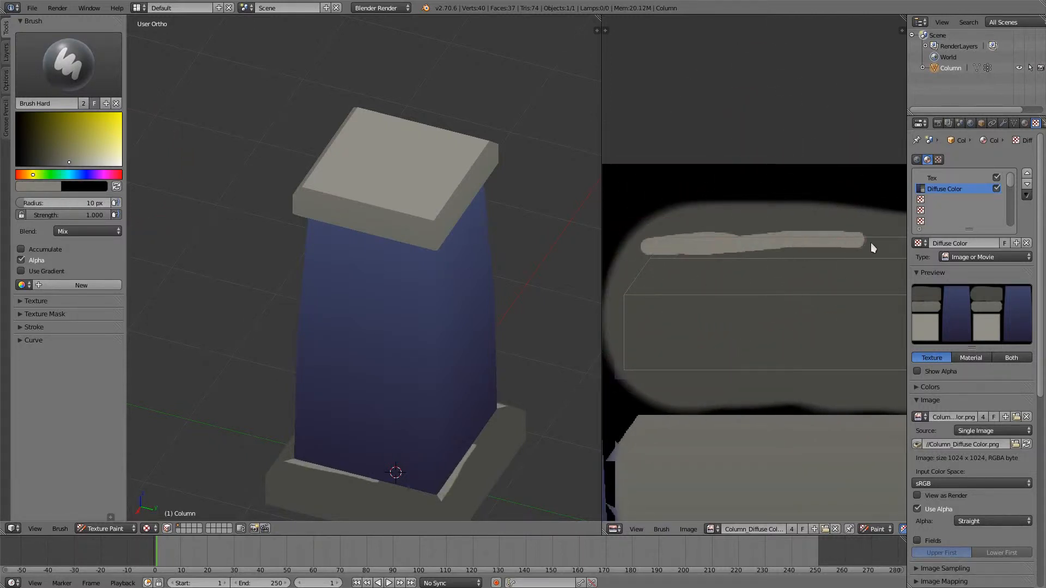
pyautogui.moveTo(871, 243); pyautogui.dragTo(768, 247, button='middle')
pyautogui.moveTo(768, 243)
pyautogui.mouseDown()
pyautogui.moveTo(875, 247)
pyautogui.moveTo(649, 244)
pyautogui.mouseUp()
pyautogui.moveTo(663, 242); pyautogui.dragTo(769, 248, button='middle')
pyautogui.moveTo(774, 247); pyautogui.dragTo(657, 251)
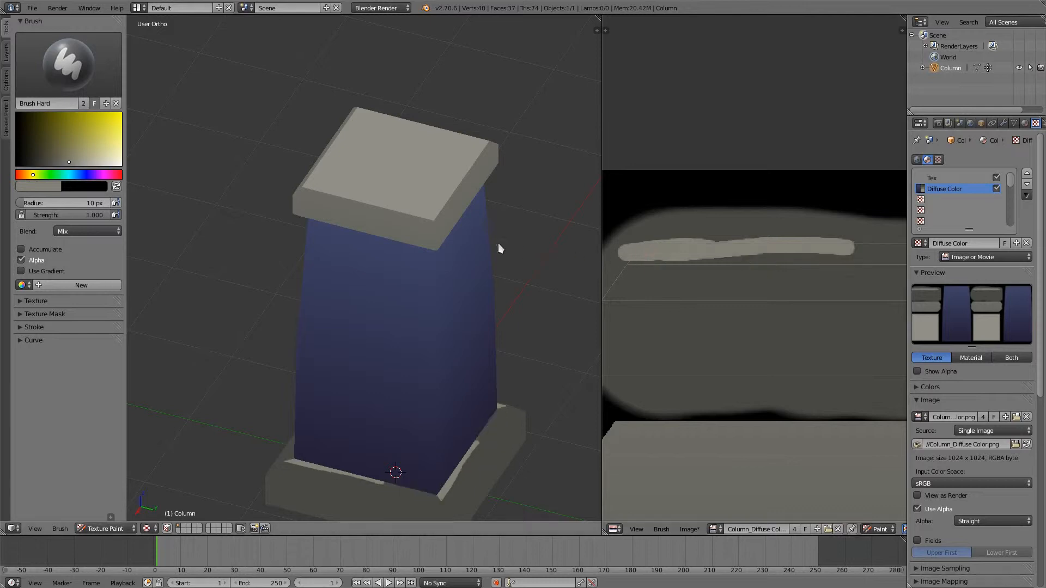
pyautogui.hotkey('ctrl', 'z')
# - Sample the base's grey, make it slightly lighter and greener, and paint the topmost band of the base's trim strip
pyautogui.press('s')
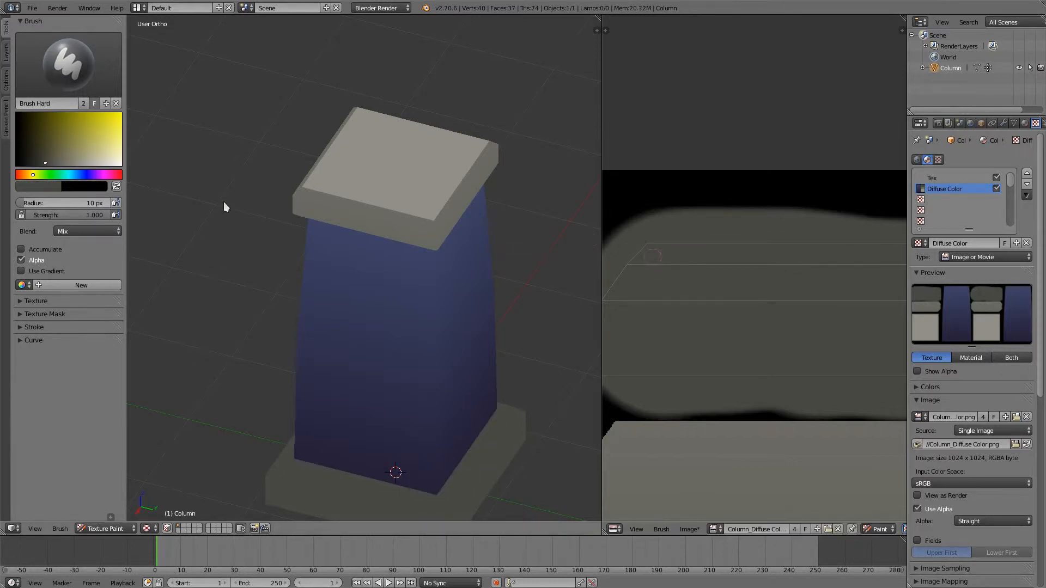
pyautogui.click(58, 162)
pyautogui.moveTo(33, 180); pyautogui.dragTo(36, 179)
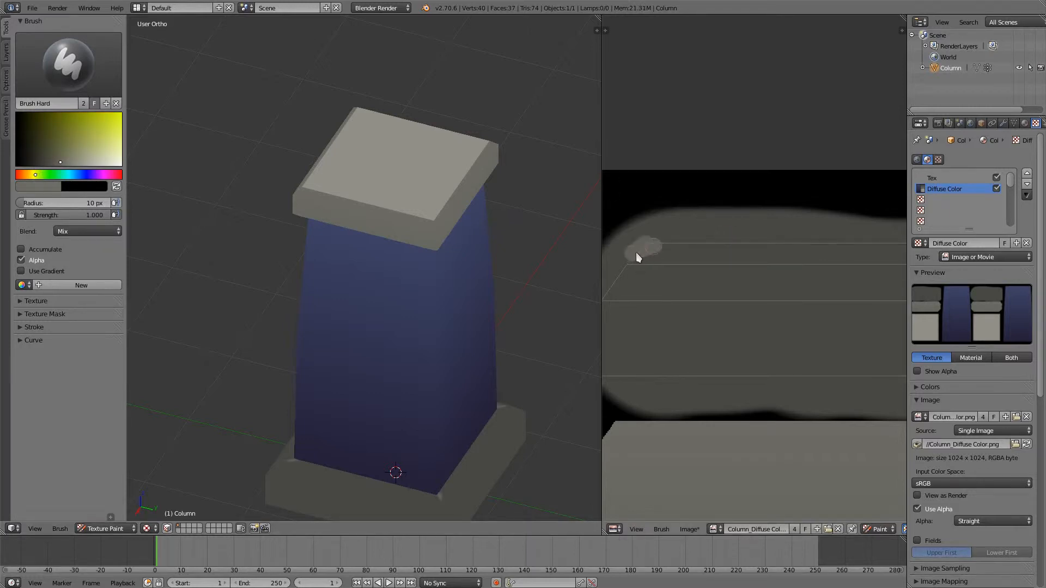
pyautogui.moveTo(700, 254); pyautogui.dragTo(884, 253)
pyautogui.moveTo(794, 226); pyautogui.dragTo(646, 242, button='middle')
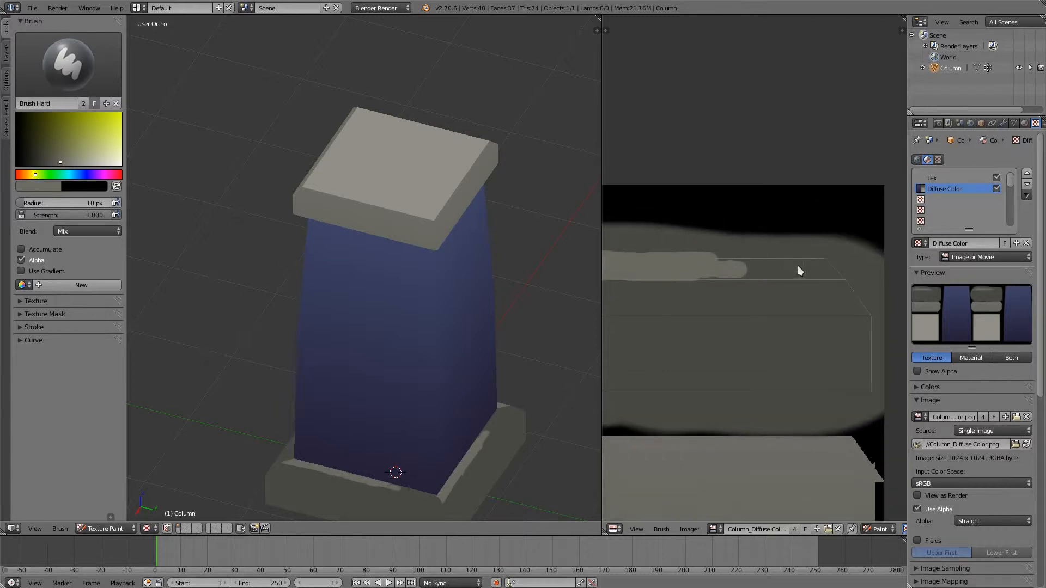
pyautogui.moveTo(798, 266)
pyautogui.mouseDown()
pyautogui.moveTo(714, 267)
pyautogui.moveTo(757, 272)
pyautogui.mouseUp()
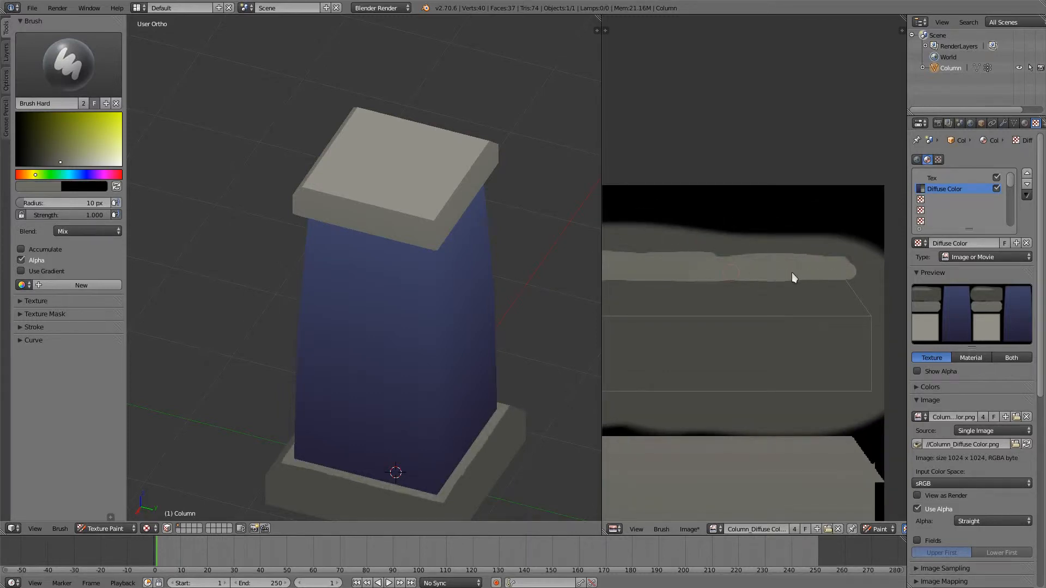
# - Darken the brush grey slightly and paint the sloped bevel band just below the highlight on the base's trim strip
pyautogui.click(53, 162)
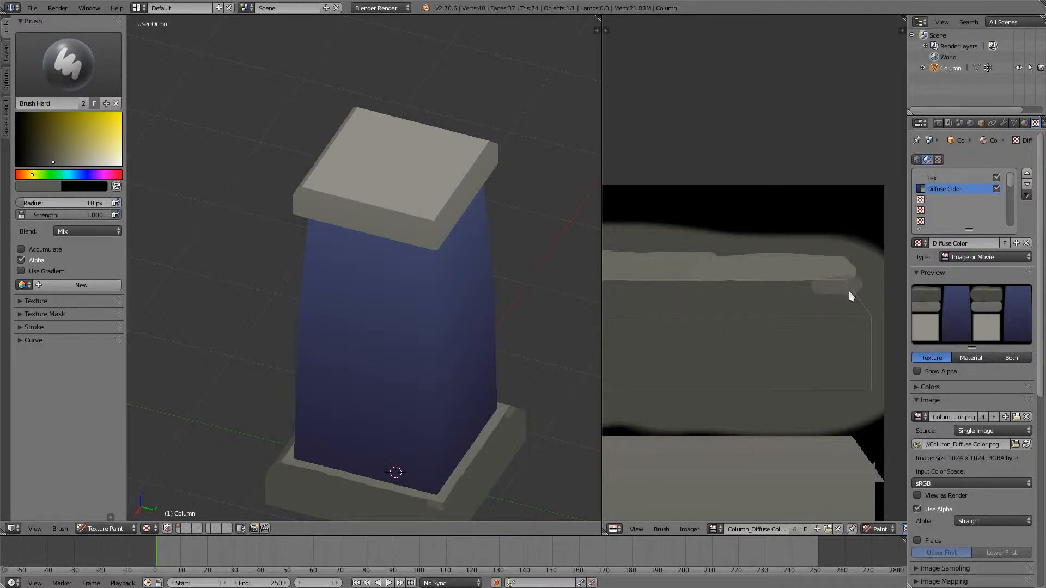
pyautogui.moveTo(849, 291)
pyautogui.mouseDown()
pyautogui.moveTo(853, 309)
pyautogui.moveTo(670, 293)
pyautogui.moveTo(649, 303)
pyautogui.moveTo(711, 308)
pyautogui.mouseUp()
pyautogui.moveTo(778, 276); pyautogui.dragTo(906, 301, button='middle')
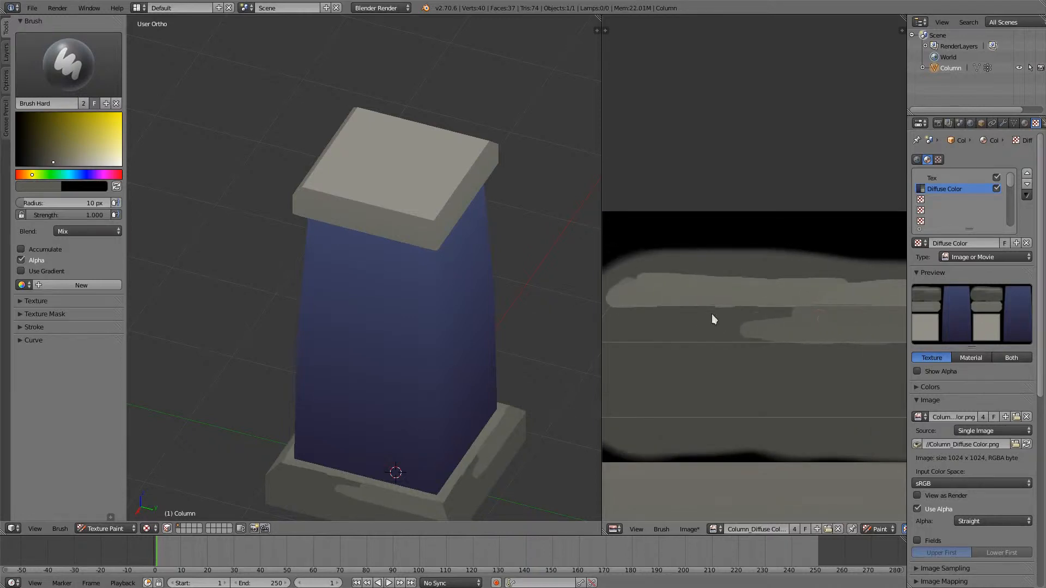
pyautogui.moveTo(712, 315)
pyautogui.mouseDown()
pyautogui.moveTo(783, 334)
pyautogui.moveTo(658, 338)
pyautogui.mouseUp()
pyautogui.moveTo(658, 339); pyautogui.dragTo(863, 315, button='middle')
pyautogui.moveTo(686, 329); pyautogui.dragTo(732, 335)
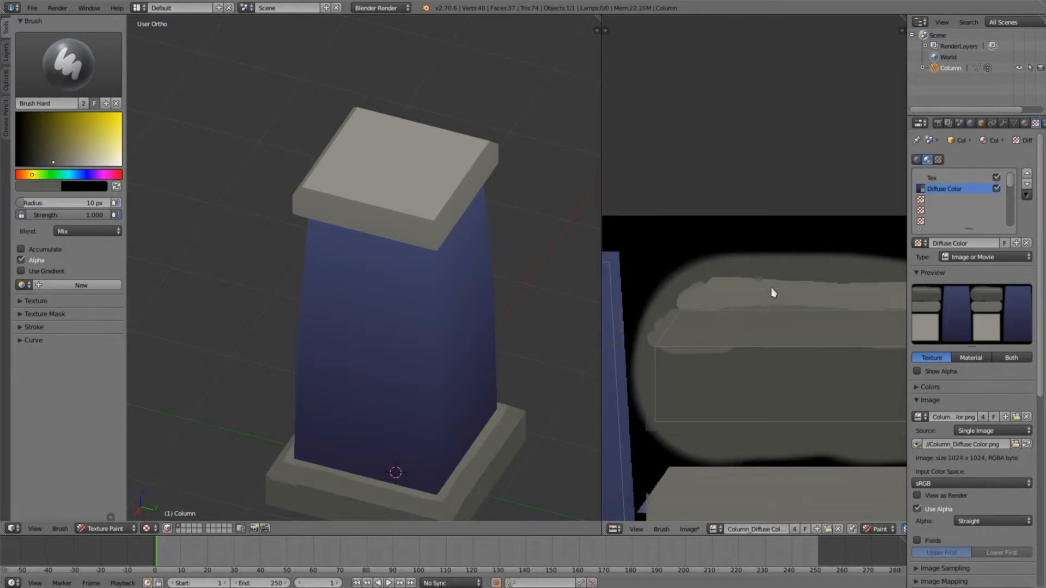
# - Set the brush to a dark greyish blue and paint along the lower edge of the cap's trim strip
pyautogui.scroll(-2, 770, 292)
pyautogui.moveTo(579, 451); pyautogui.dragTo(451, 355, button='middle')
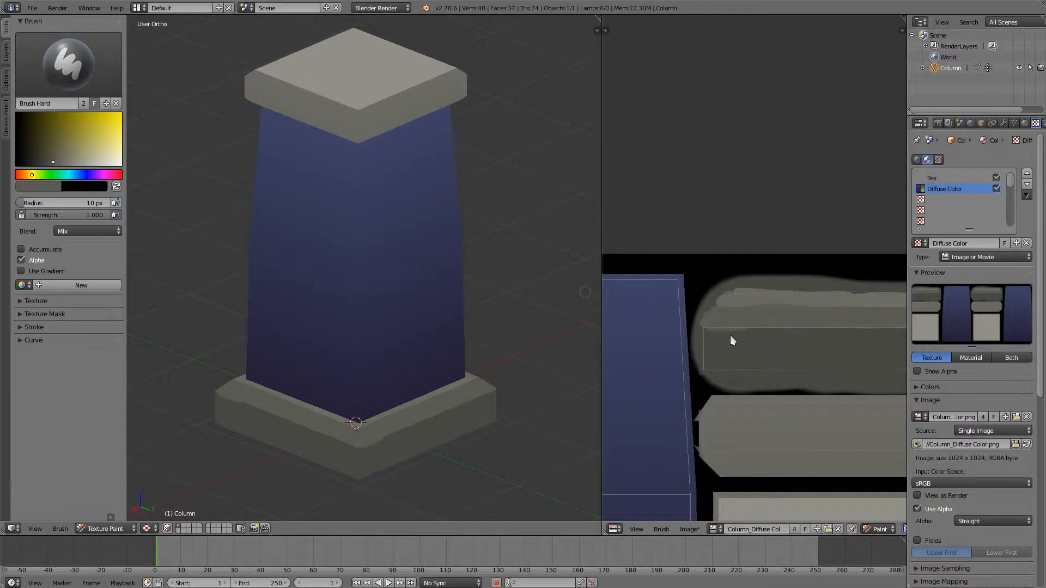
pyautogui.moveTo(450, 265); pyautogui.dragTo(468, 263, button='middle')
pyautogui.moveTo(809, 443); pyautogui.dragTo(785, 398, button='middle')
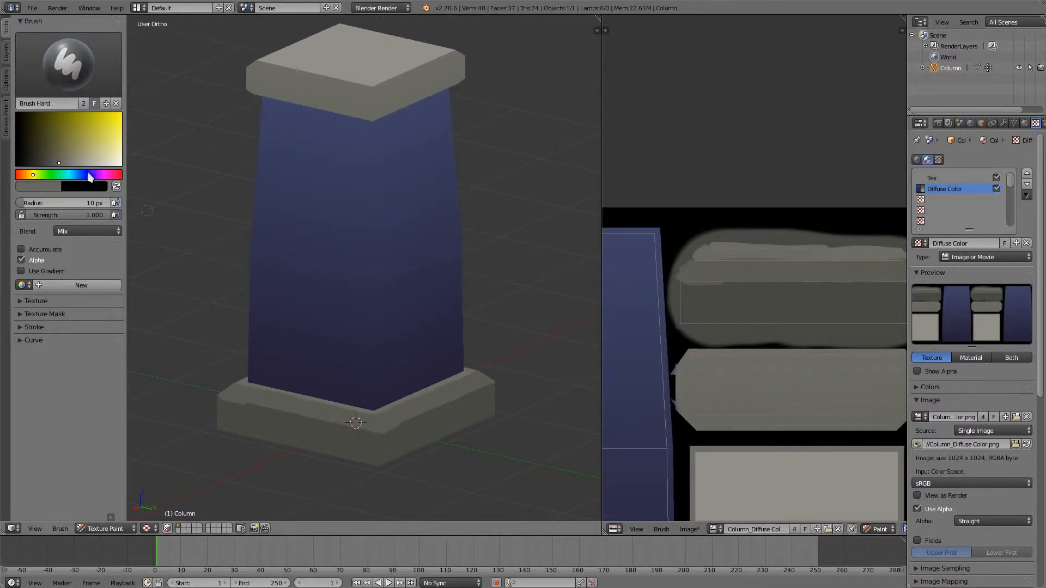
pyautogui.moveTo(88, 176); pyautogui.dragTo(50, 160)
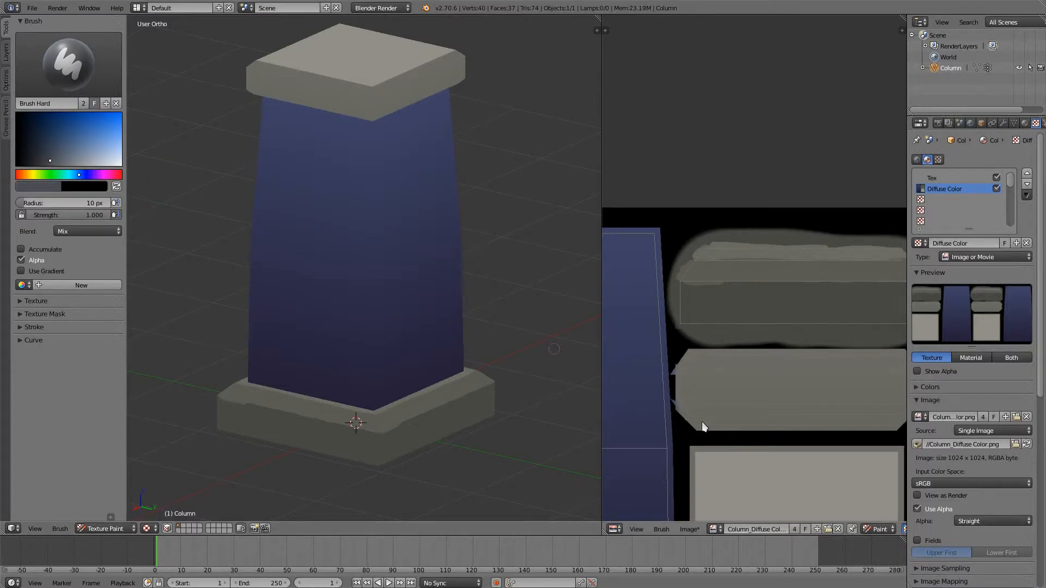
pyautogui.moveTo(703, 427); pyautogui.dragTo(902, 423)
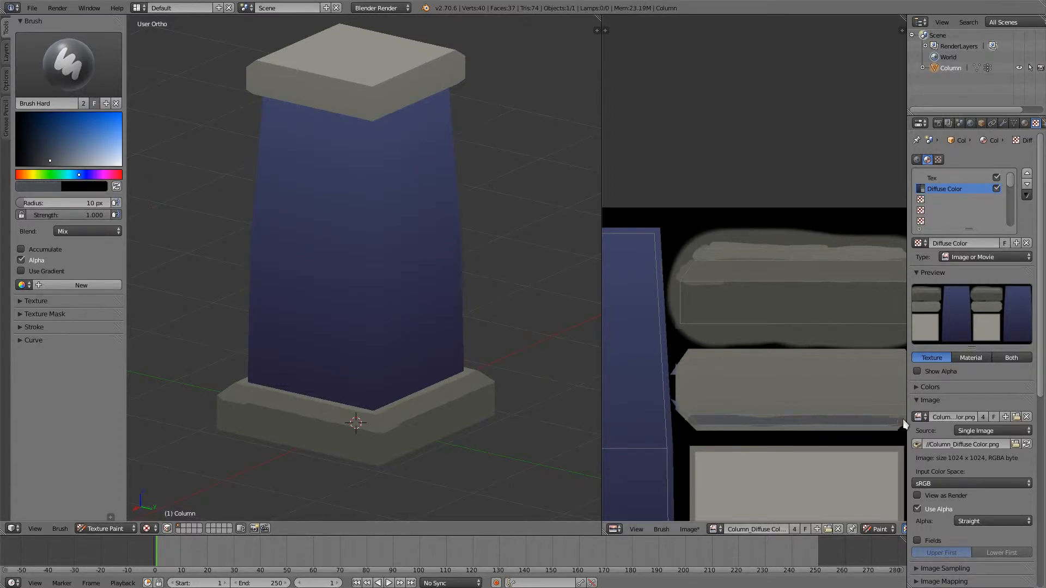
pyautogui.moveTo(746, 428)
pyautogui.mouseDown()
pyautogui.moveTo(792, 427)
pyautogui.moveTo(701, 427)
pyautogui.moveTo(894, 431)
pyautogui.mouseUp()
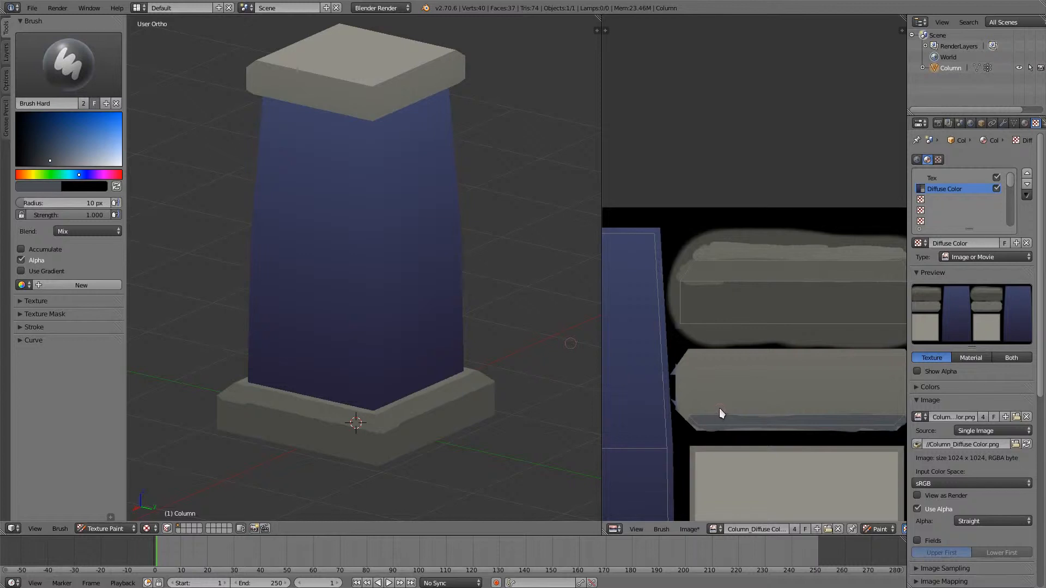
# - Set the brush to a dark olive grey and paint a shadow band on the cap's trim strip, just above its greyish blue edge
pyautogui.press('s')
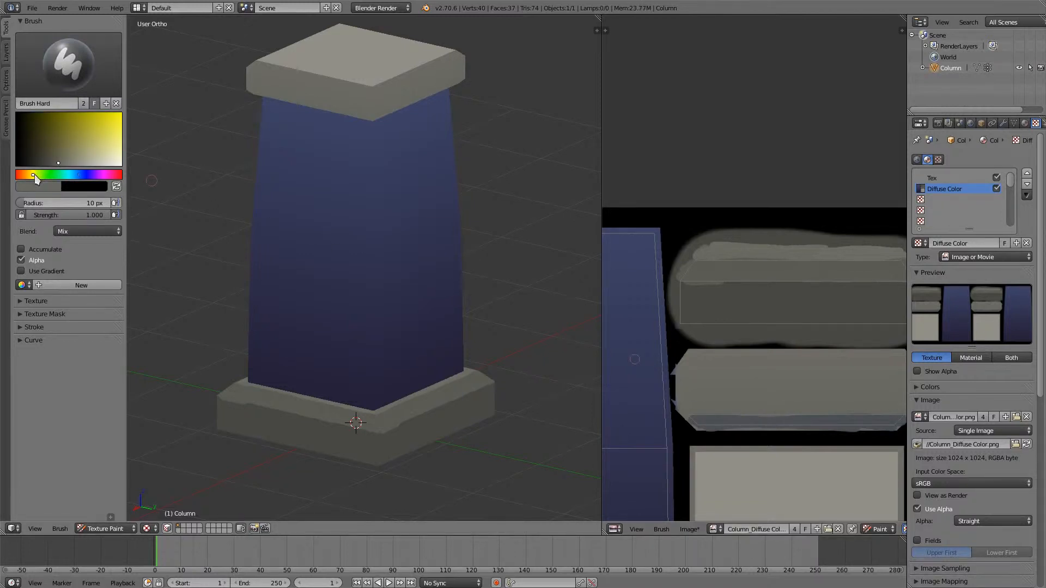
pyautogui.moveTo(34, 175); pyautogui.dragTo(46, 161)
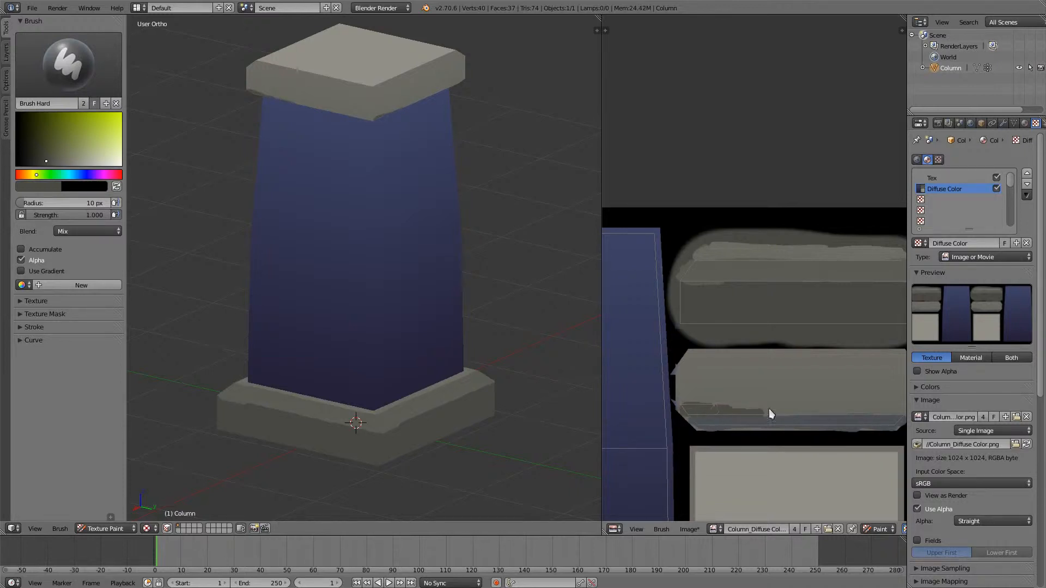
pyautogui.moveTo(846, 410); pyautogui.dragTo(894, 410)
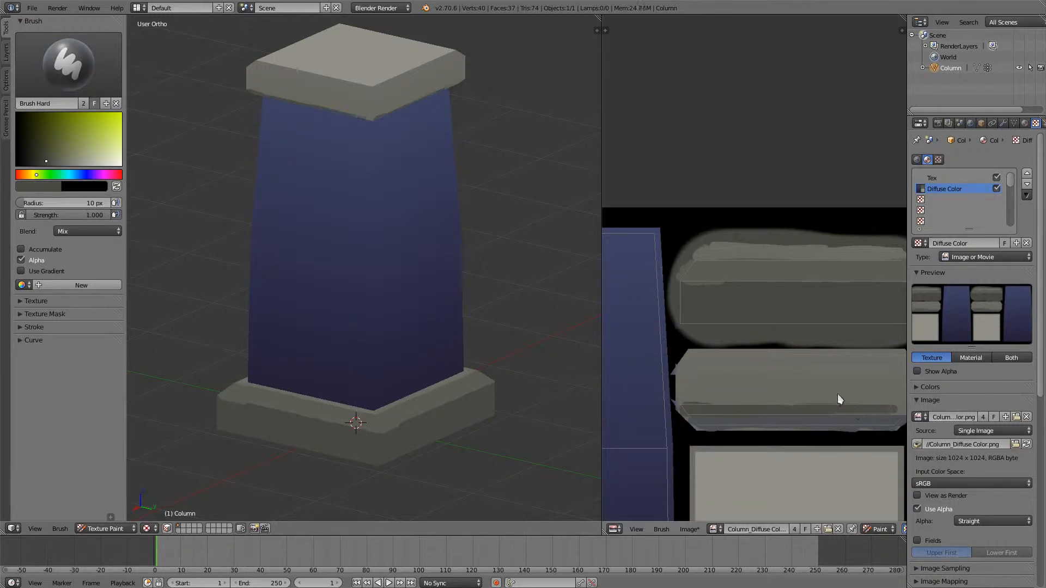
pyautogui.moveTo(838, 394); pyautogui.dragTo(771, 398, button='middle')
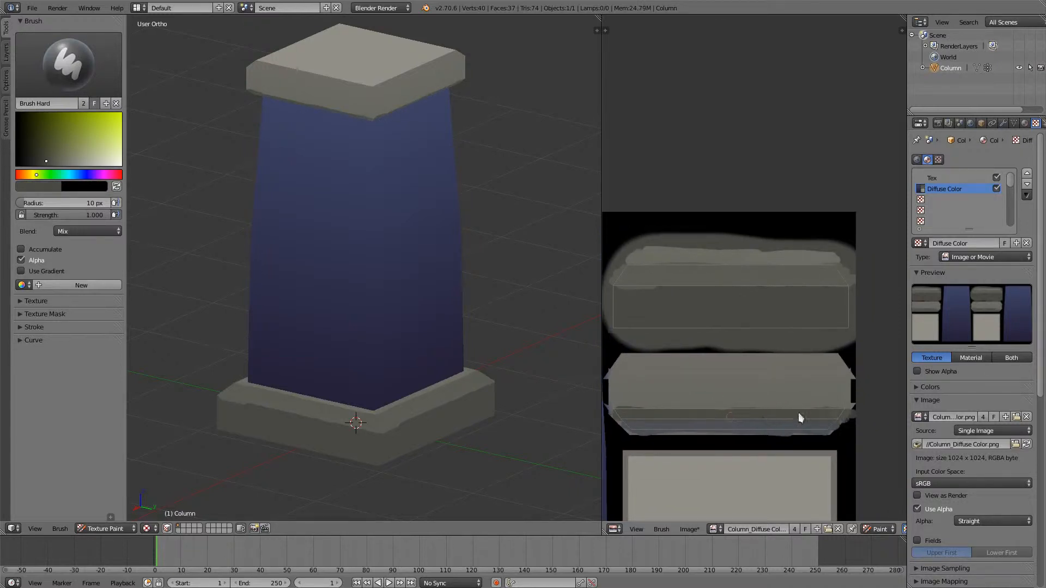
# - Sample the greyish blue of the cap strip's lowest band, repaint the band, and go over it with a slightly darker blue
pyautogui.moveTo(449, 326); pyautogui.dragTo(461, 228, button='middle')
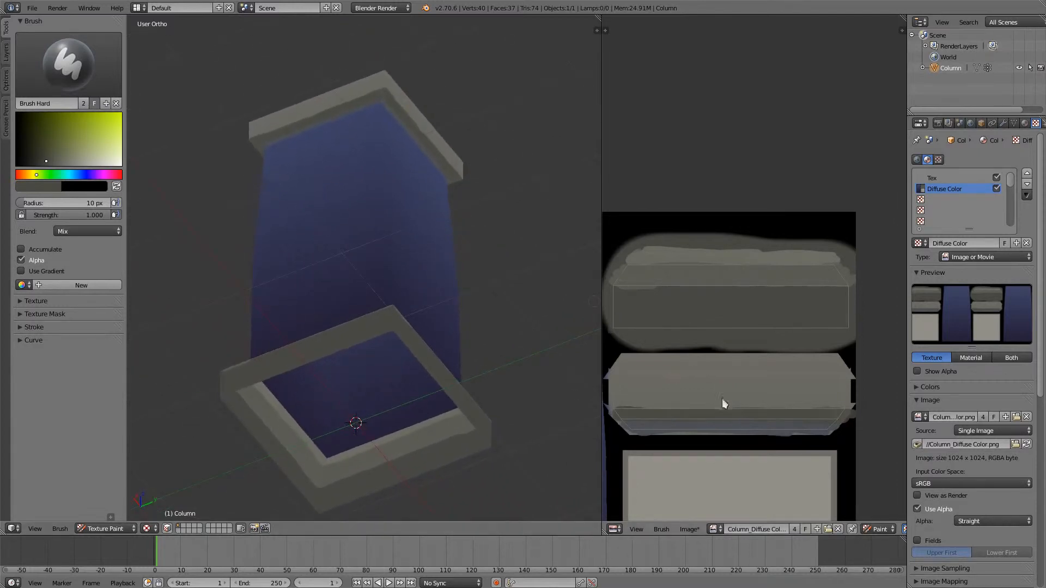
pyautogui.press('s')
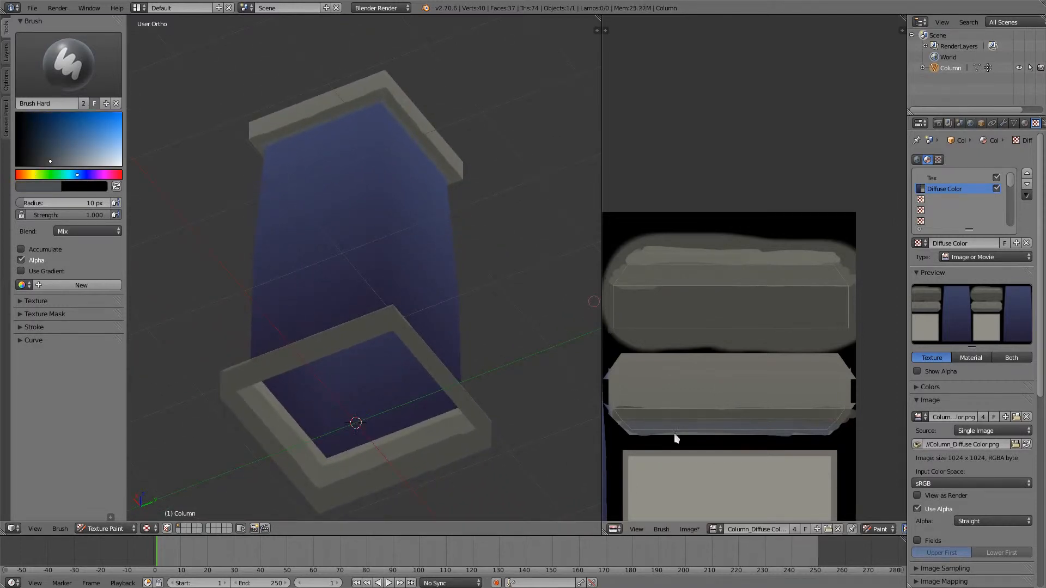
pyautogui.moveTo(627, 433); pyautogui.dragTo(836, 429)
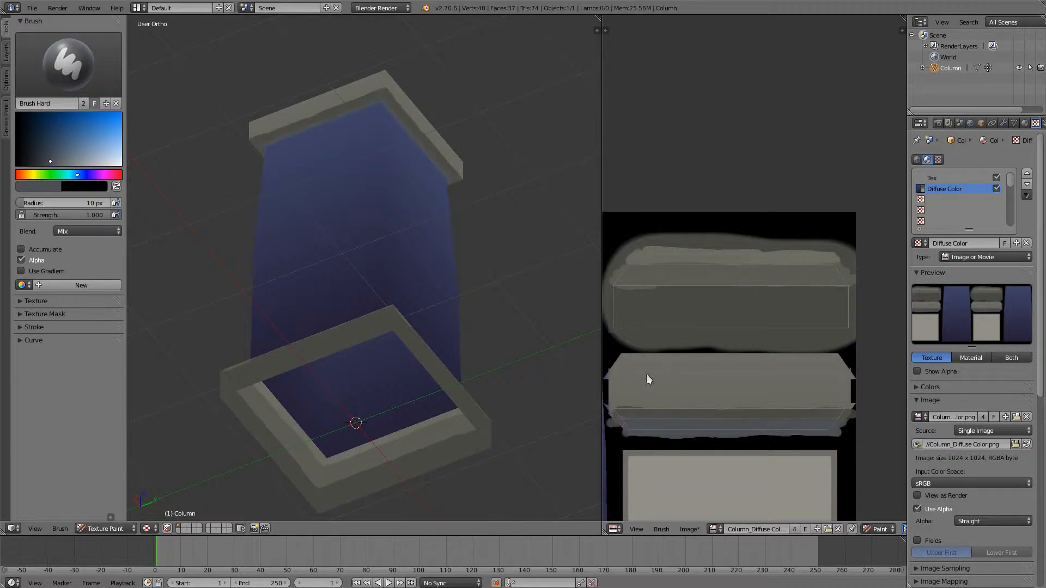
pyautogui.moveTo(394, 250); pyautogui.dragTo(466, 266, button='middle')
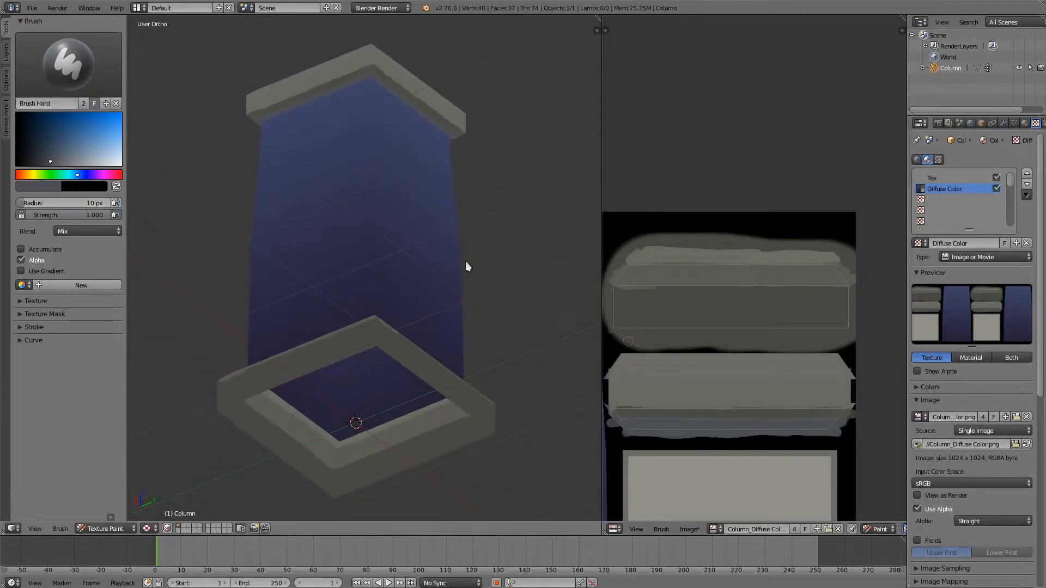
pyautogui.moveTo(48, 165); pyautogui.dragTo(41, 161)
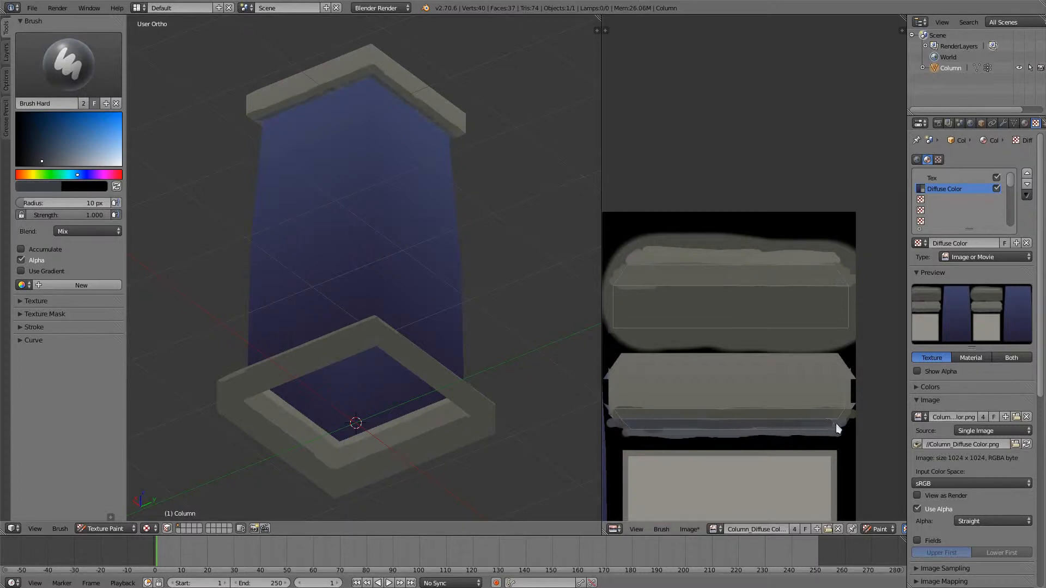
pyautogui.moveTo(836, 424)
pyautogui.mouseDown()
pyautogui.moveTo(635, 427)
pyautogui.moveTo(786, 436)
pyautogui.mouseUp()
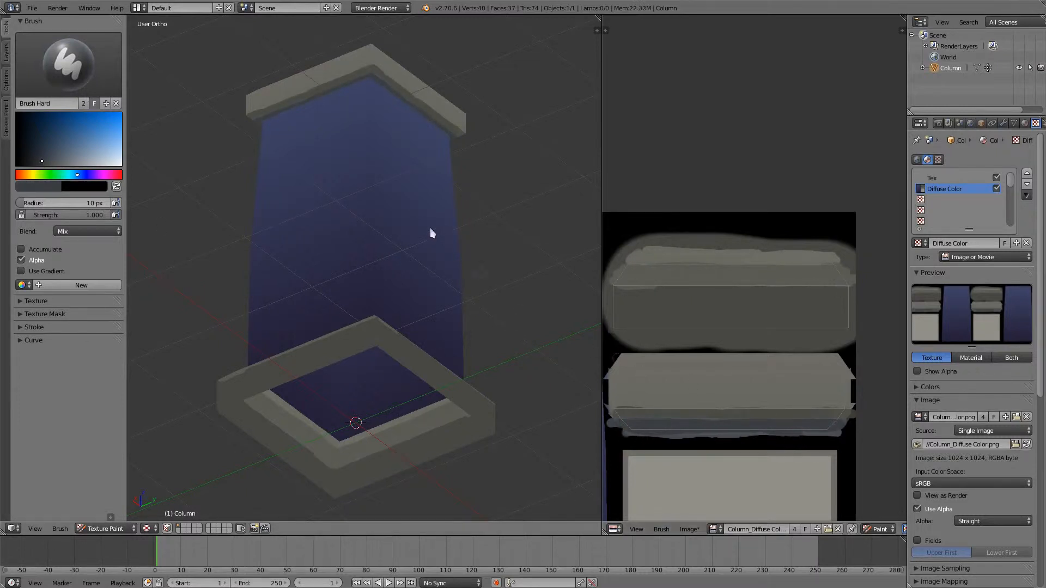
pyautogui.moveTo(431, 234); pyautogui.dragTo(416, 313, button='middle')
pyautogui.moveTo(719, 452); pyautogui.dragTo(688, 455, button='middle')
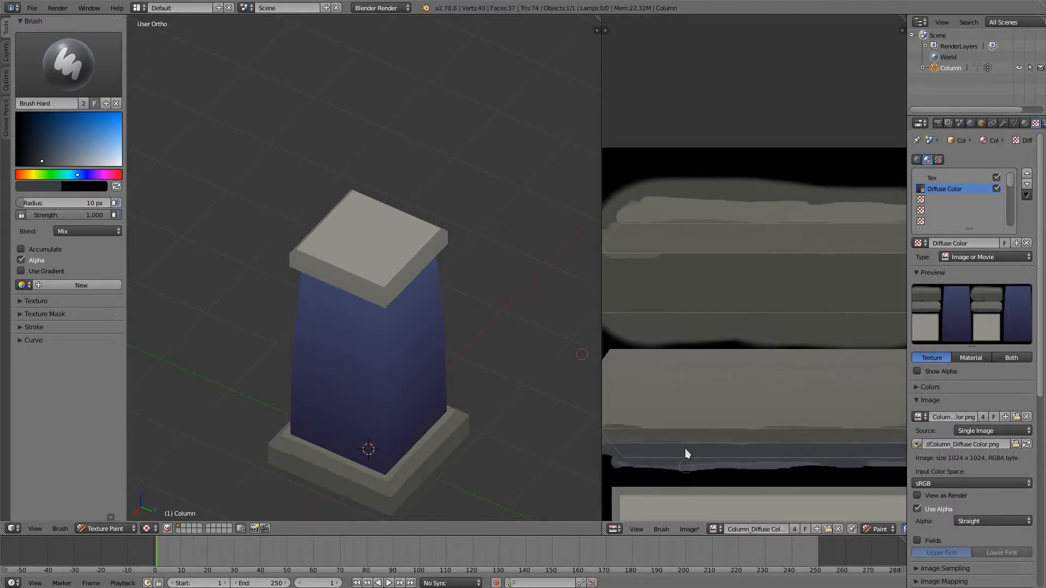
# - Sample the cap's light grey, make it slightly darker and more yellow, and paint the topmost bevel band of the cap's trim strip
pyautogui.keyDown('ctrl'); pyautogui.moveTo(694, 413); pyautogui.dragTo(694, 318, button='middle'); pyautogui.keyUp('ctrl')
pyautogui.scroll(1, 694, 317)
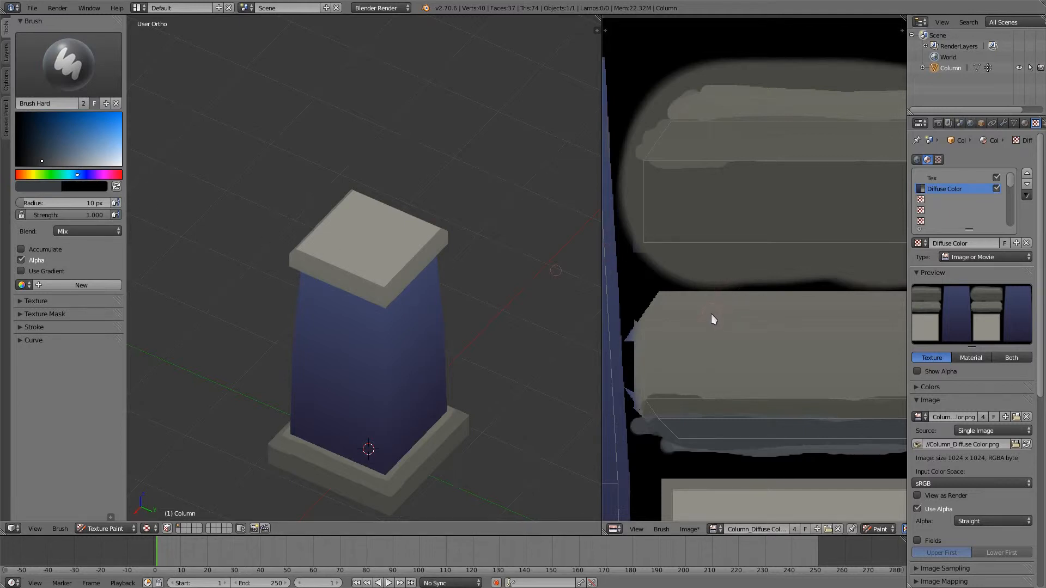
pyautogui.press('s')
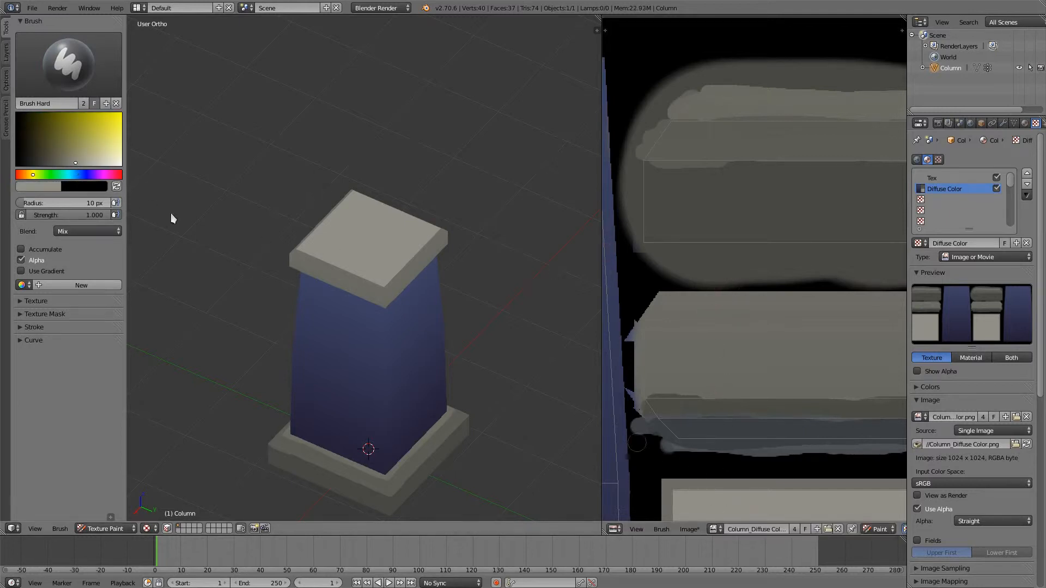
pyautogui.click(69, 165)
pyautogui.moveTo(657, 321); pyautogui.dragTo(889, 313)
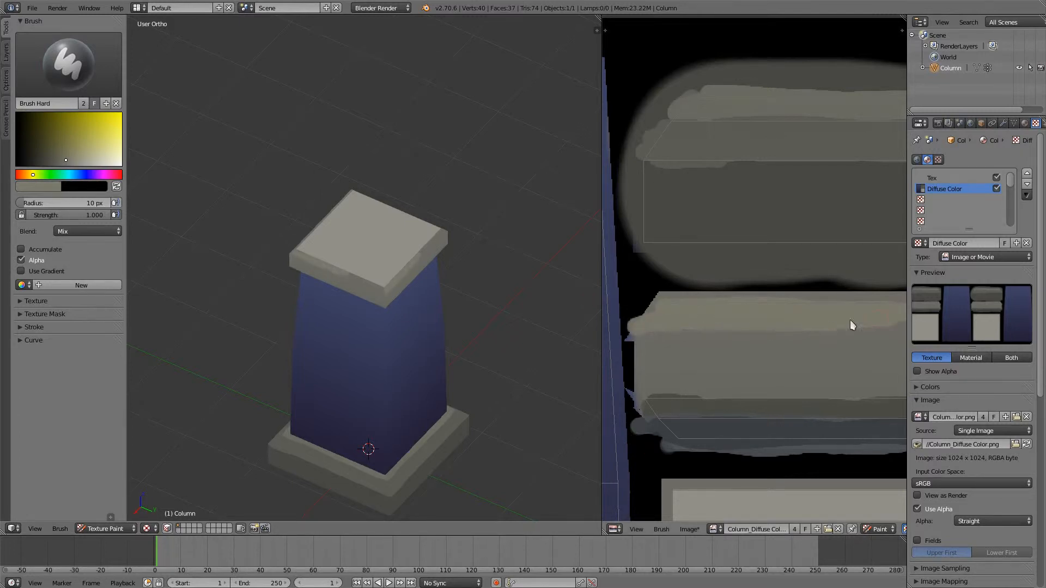
pyautogui.scroll(2, 850, 319)
pyautogui.moveTo(686, 349)
pyautogui.mouseDown()
pyautogui.moveTo(655, 352)
pyautogui.moveTo(725, 374)
pyautogui.moveTo(887, 368)
pyautogui.moveTo(854, 360)
pyautogui.mouseUp()
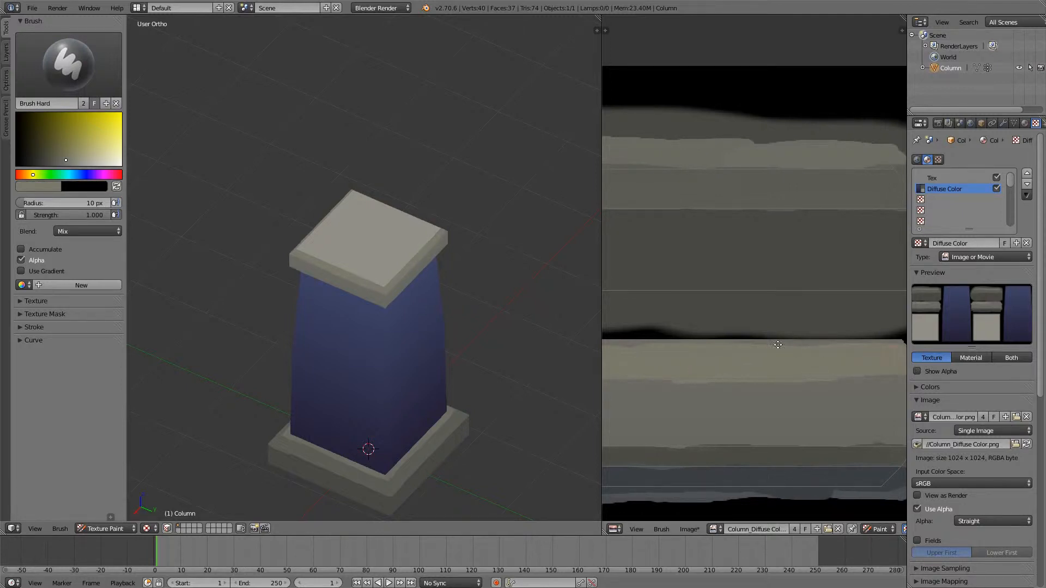
pyautogui.scroll(-2, 810, 385)
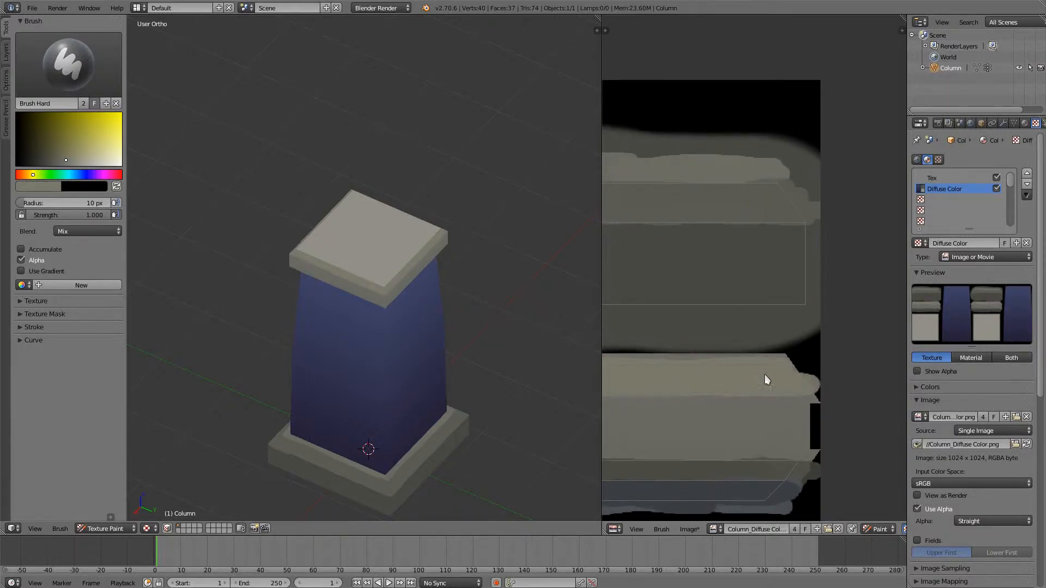
# - Sample the shaft's blue with the hard brush and lighten it
pyautogui.moveTo(334, 436); pyautogui.dragTo(359, 335, button='middle')
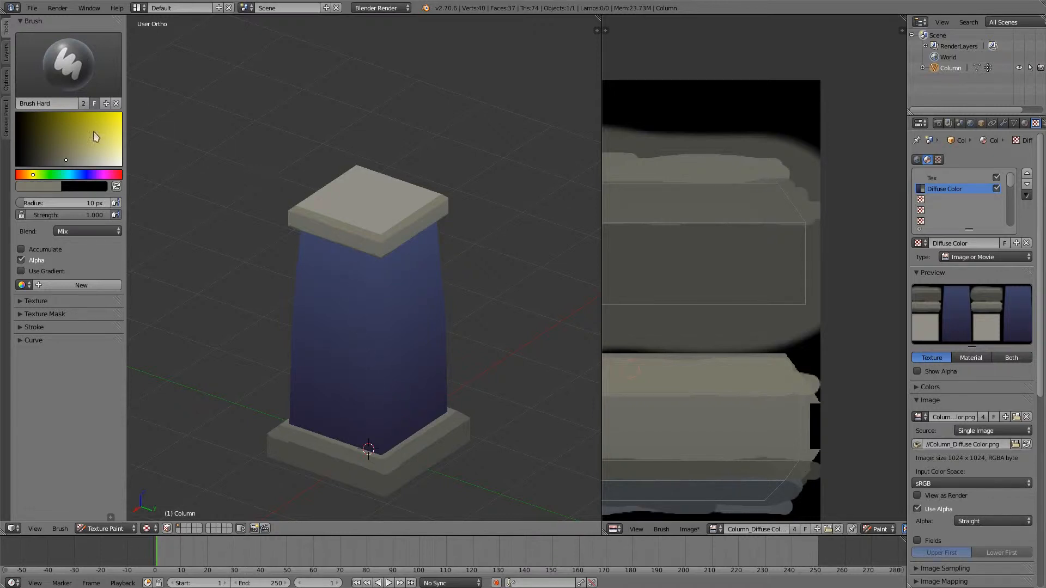
pyautogui.press('s')
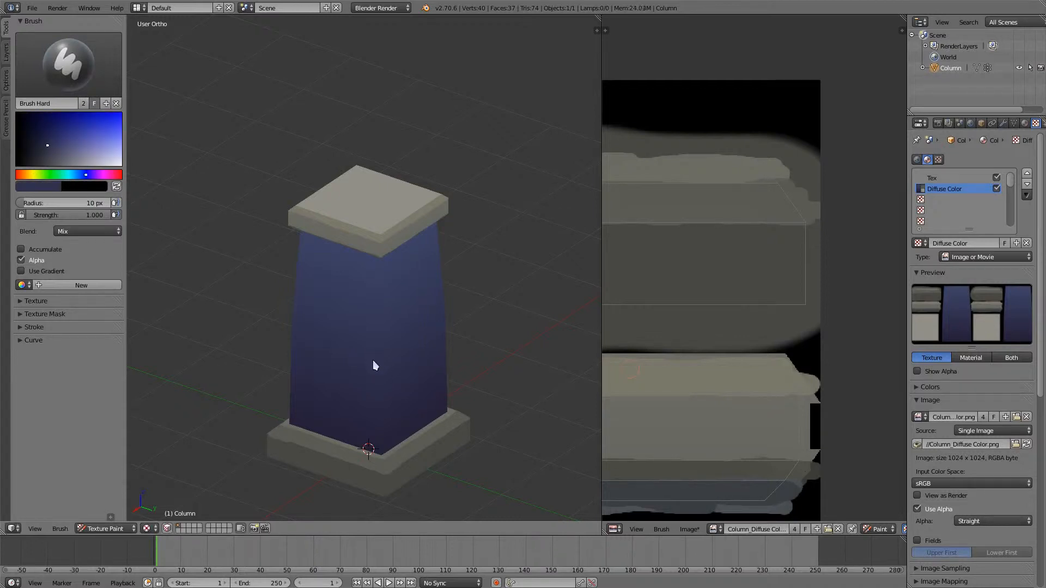
pyautogui.click(60, 149)
pyautogui.scroll(3, 384, 296)
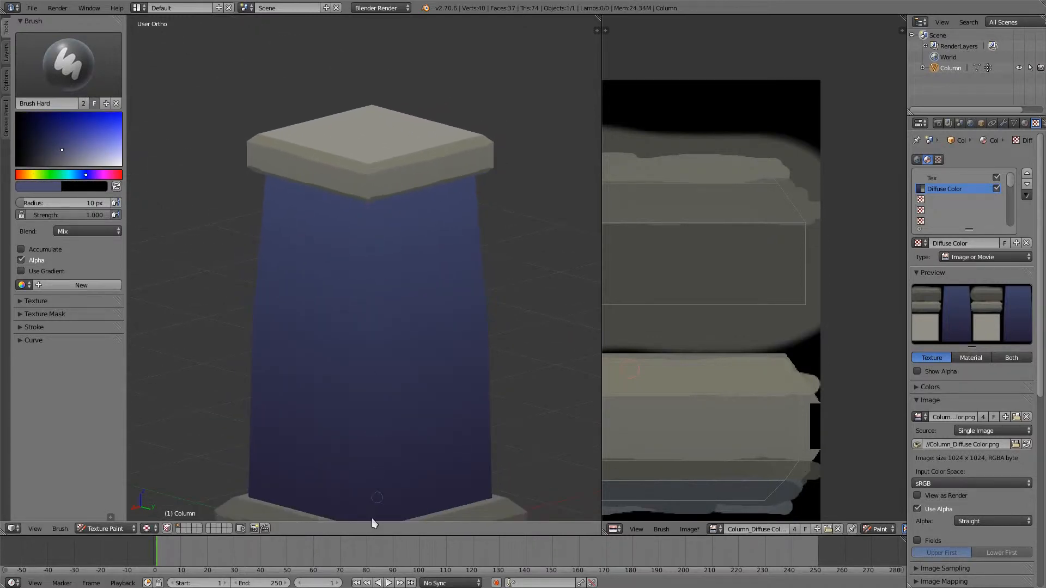
pyautogui.moveTo(361, 459); pyautogui.dragTo(363, 463, button='middle')
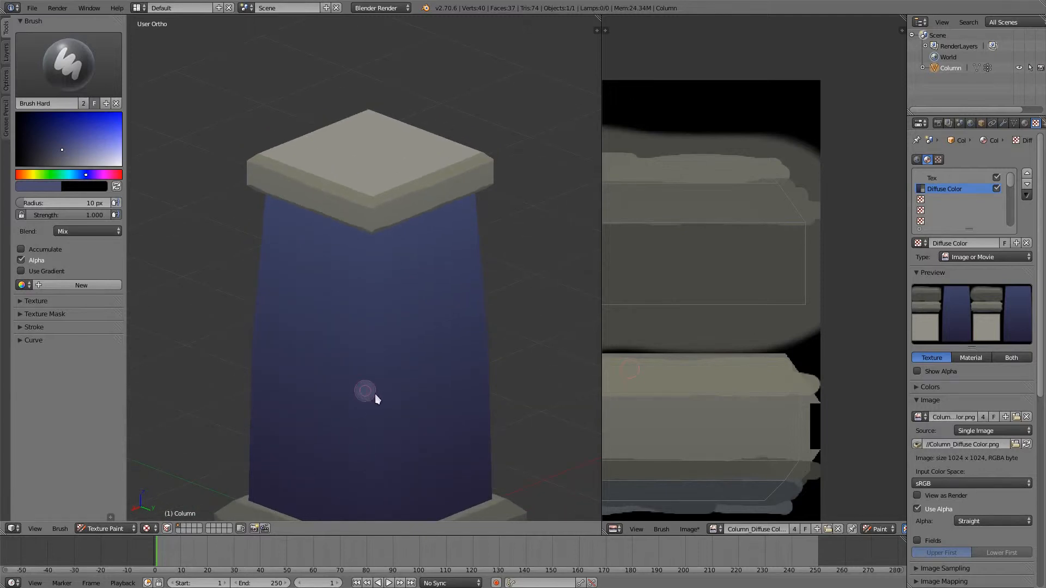
# - Switch to the Brush Soft brush with a light greyish blue and a radius of 26 px
pyautogui.click(68, 63)
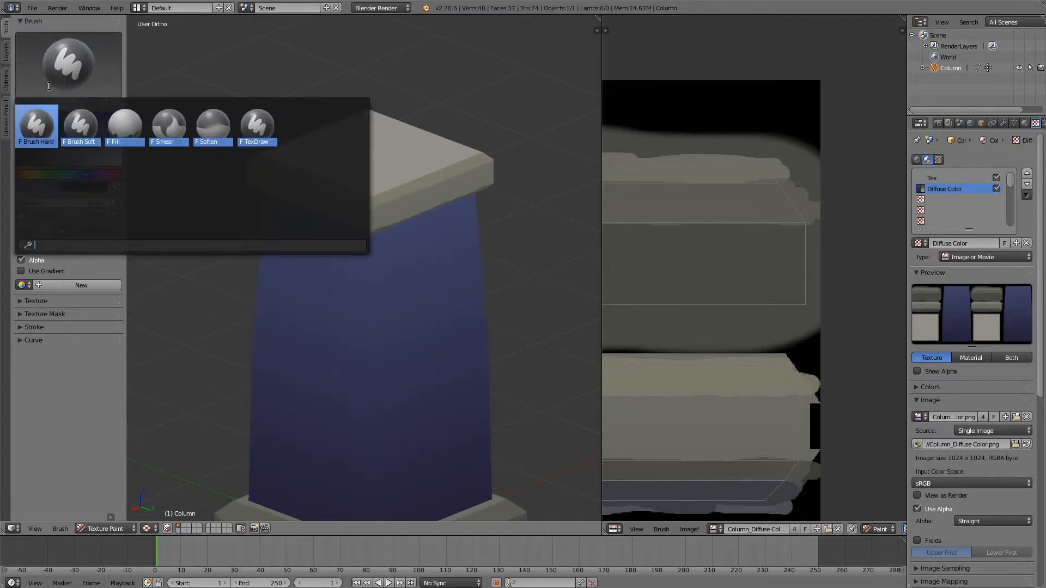
pyautogui.click(83, 121)
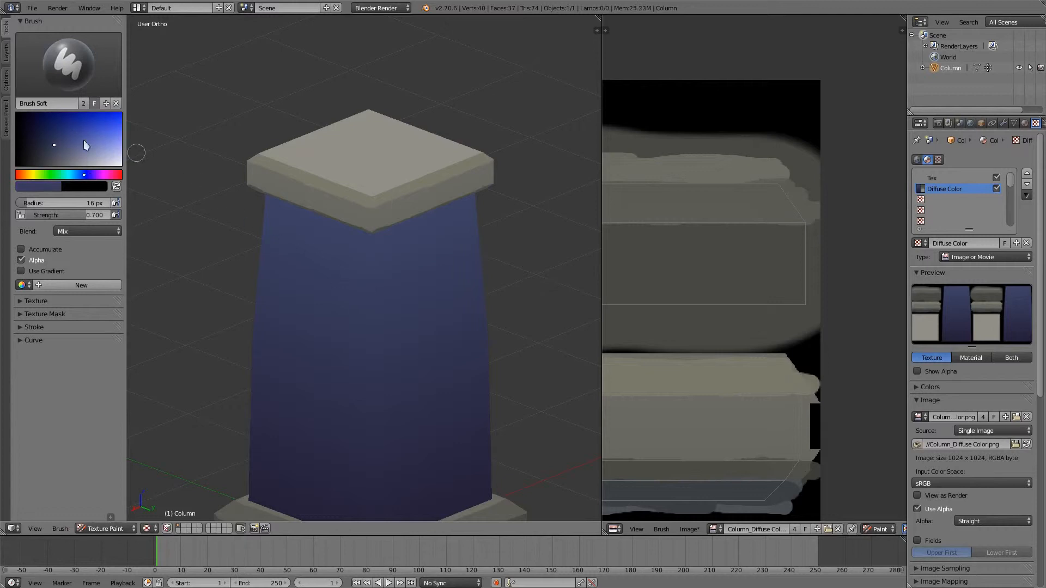
pyautogui.click(74, 150)
pyautogui.click(84, 174)
pyautogui.press('f')
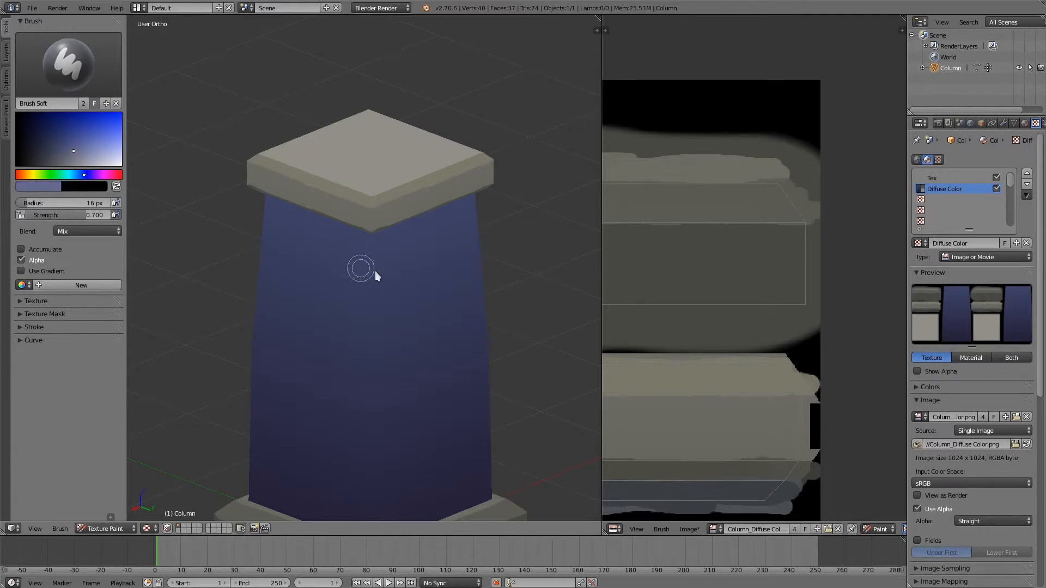
pyautogui.click(374, 271)
# - Paint a soft light blue highlight down the full height of the shaft's vertical corner edge
pyautogui.moveTo(376, 268); pyautogui.dragTo(380, 199, button='middle')
pyautogui.moveTo(380, 190)
pyautogui.mouseDown()
pyautogui.moveTo(376, 502)
pyautogui.moveTo(366, 431)
pyautogui.moveTo(373, 198)
pyautogui.moveTo(380, 502)
pyautogui.mouseUp()
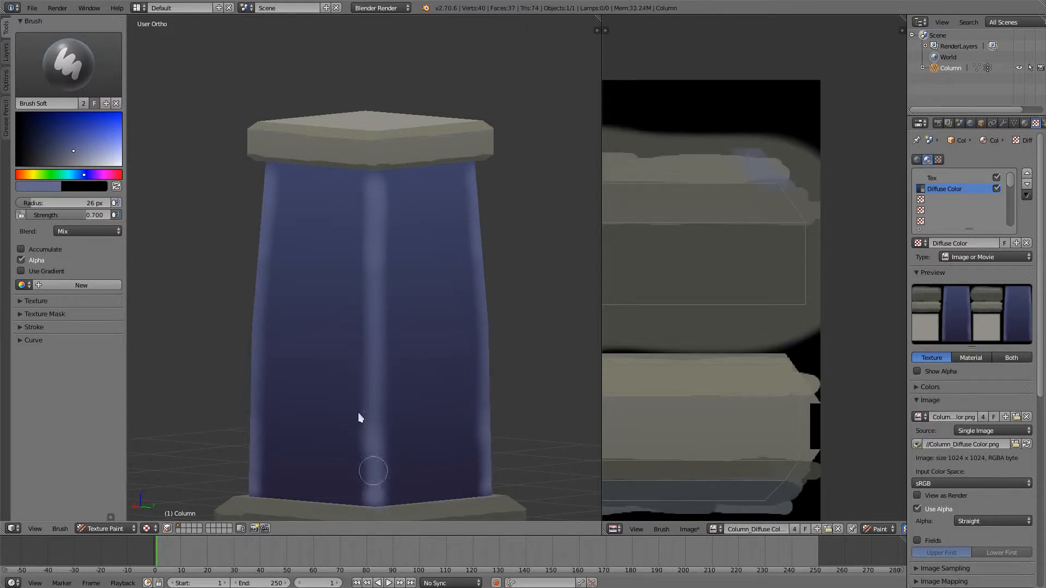
pyautogui.moveTo(357, 420)
pyautogui.mouseDown(button='middle')
pyautogui.moveTo(343, 361)
pyautogui.moveTo(385, 348)
pyautogui.moveTo(415, 299)
pyautogui.mouseUp(button='middle')
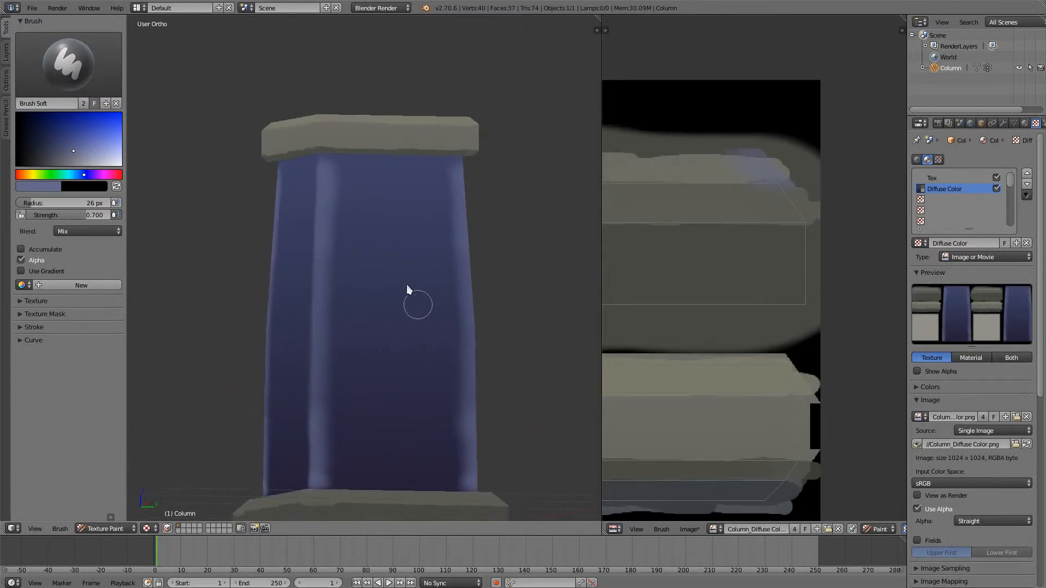
pyautogui.moveTo(331, 225)
pyautogui.mouseDown(button='middle')
pyautogui.moveTo(319, 215)
pyautogui.moveTo(334, 273)
pyautogui.moveTo(397, 354)
pyautogui.moveTo(331, 391)
pyautogui.moveTo(400, 367)
pyautogui.moveTo(374, 374)
pyautogui.moveTo(395, 447)
pyautogui.mouseUp(button='middle')
pyautogui.scroll(1, 392, 436)
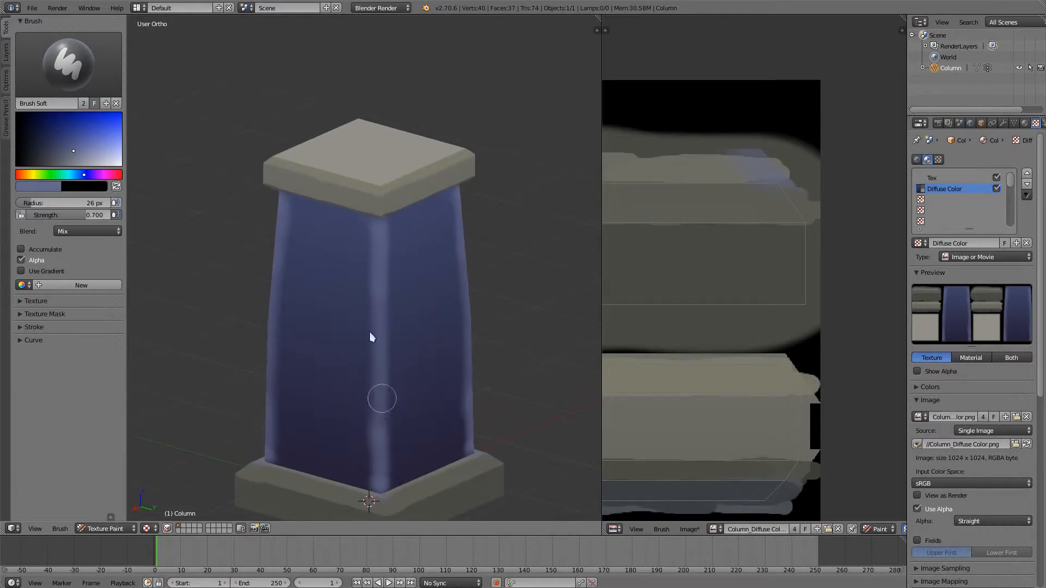
# - Sample the cap's stone grey, lighten it, set the radius to 13 px, and highlight the vertical corners of the cap and base
pyautogui.press('s')
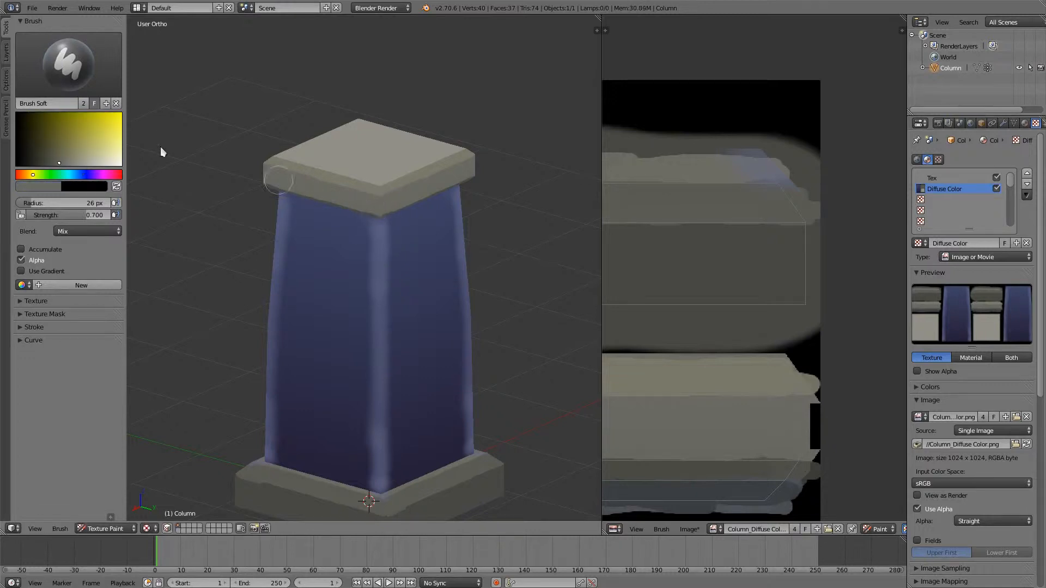
pyautogui.moveTo(65, 164); pyautogui.dragTo(73, 165)
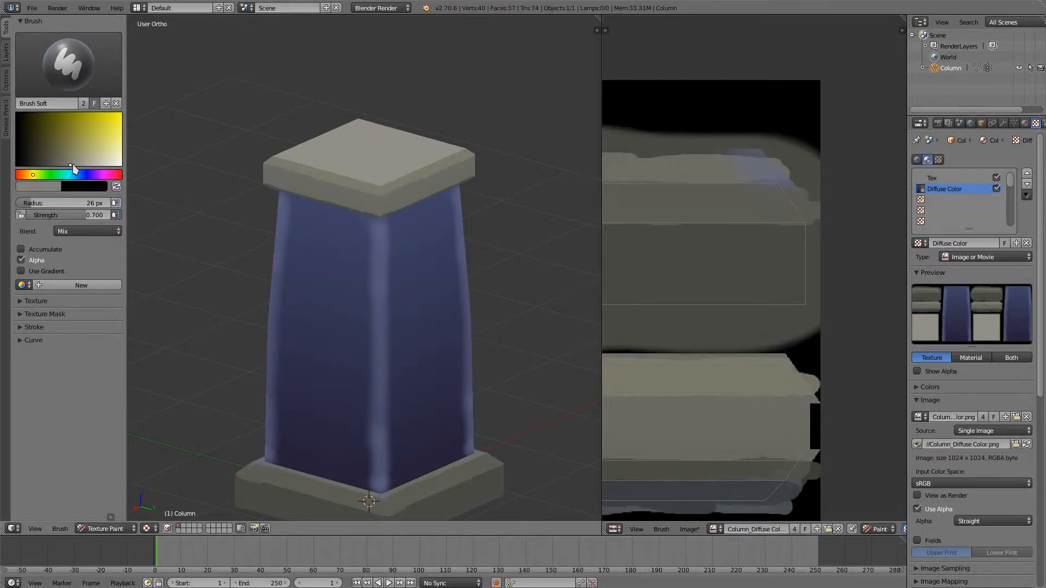
pyautogui.press('f')
pyautogui.click(368, 222)
pyautogui.moveTo(369, 175); pyautogui.dragTo(361, 138, button='middle')
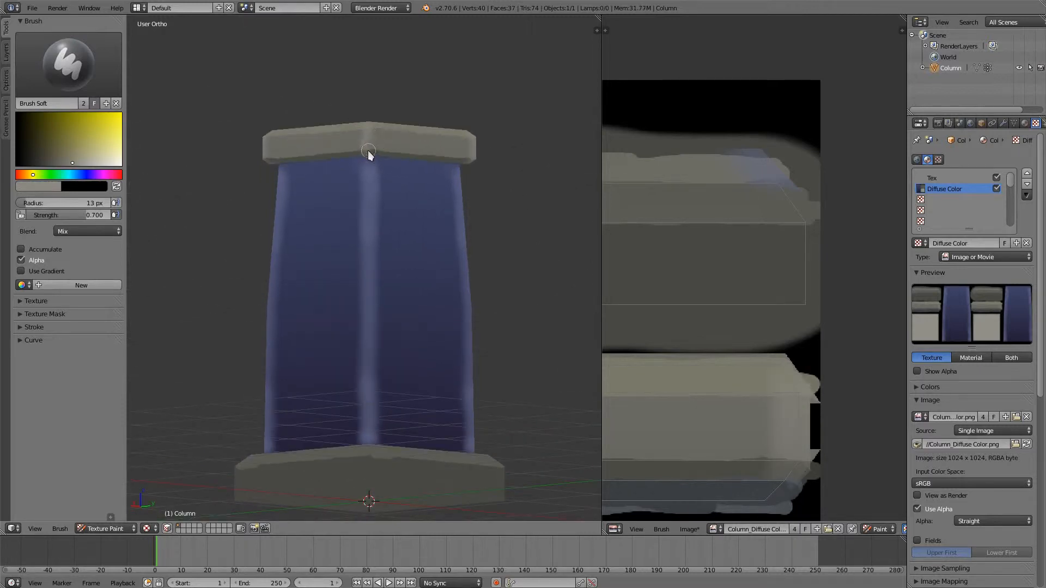
pyautogui.moveTo(368, 151); pyautogui.dragTo(369, 124)
pyautogui.moveTo(381, 443); pyautogui.dragTo(352, 412, button='middle')
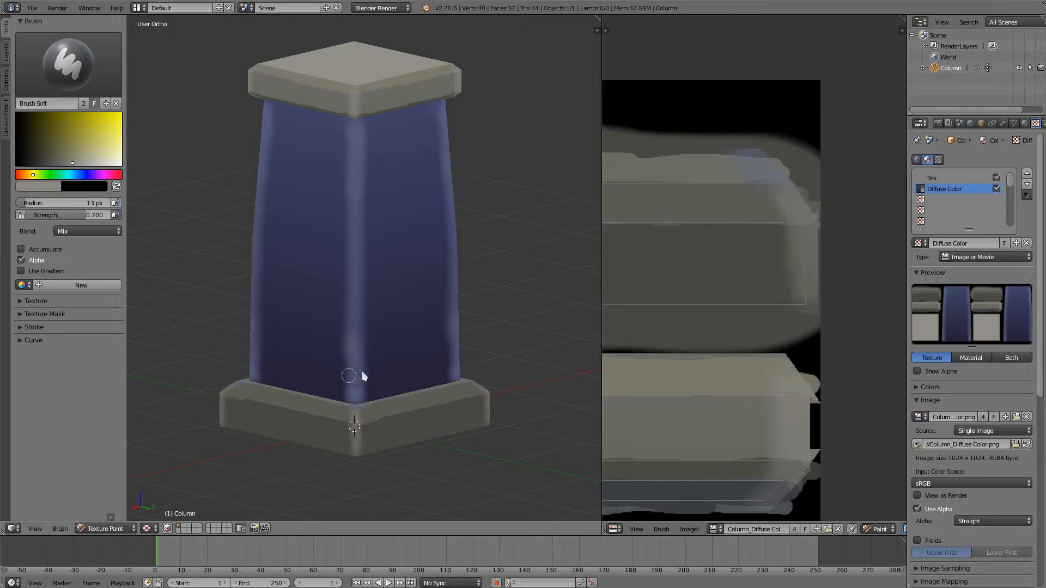
# - Paint soft light grey highlights along the horizontal upper edges of the base and the cap
pyautogui.moveTo(361, 373); pyautogui.dragTo(364, 419, button='middle')
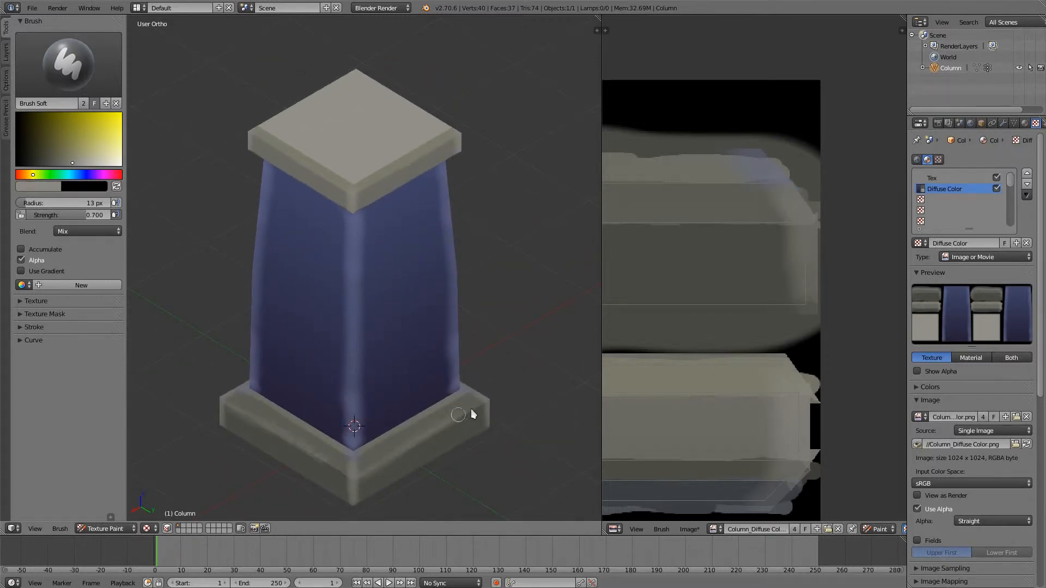
pyautogui.moveTo(327, 425); pyautogui.dragTo(284, 263, button='middle')
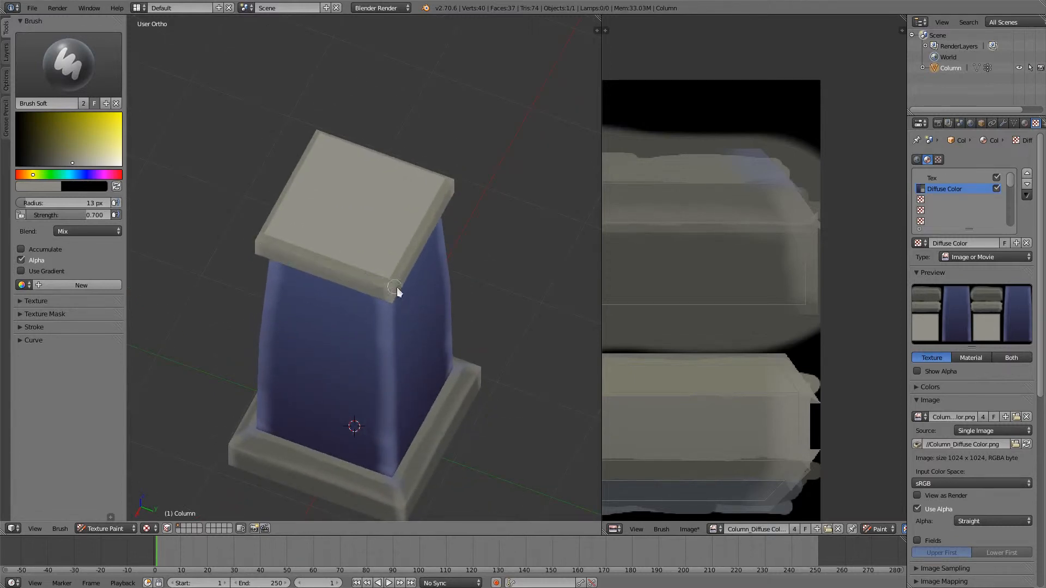
pyautogui.moveTo(320, 163); pyautogui.dragTo(235, 152, button='middle')
# - Switch to the Brush Hard brush and set its colour to a near-black blue
pyautogui.click(68, 65)
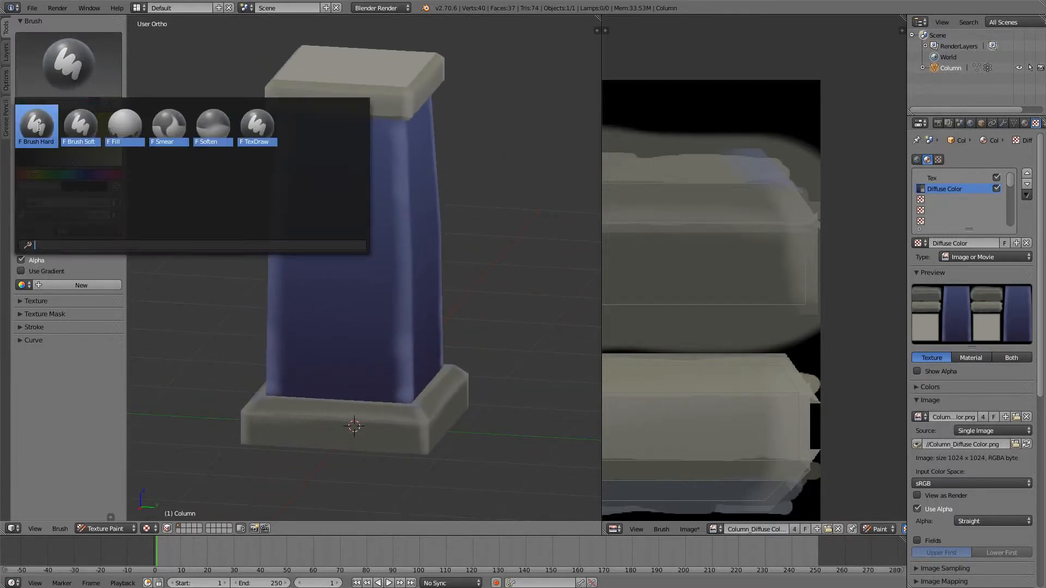
pyautogui.click(35, 122)
pyautogui.moveTo(280, 285)
pyautogui.mouseDown(button='middle')
pyautogui.moveTo(342, 299)
pyautogui.moveTo(400, 353)
pyautogui.mouseUp(button='middle')
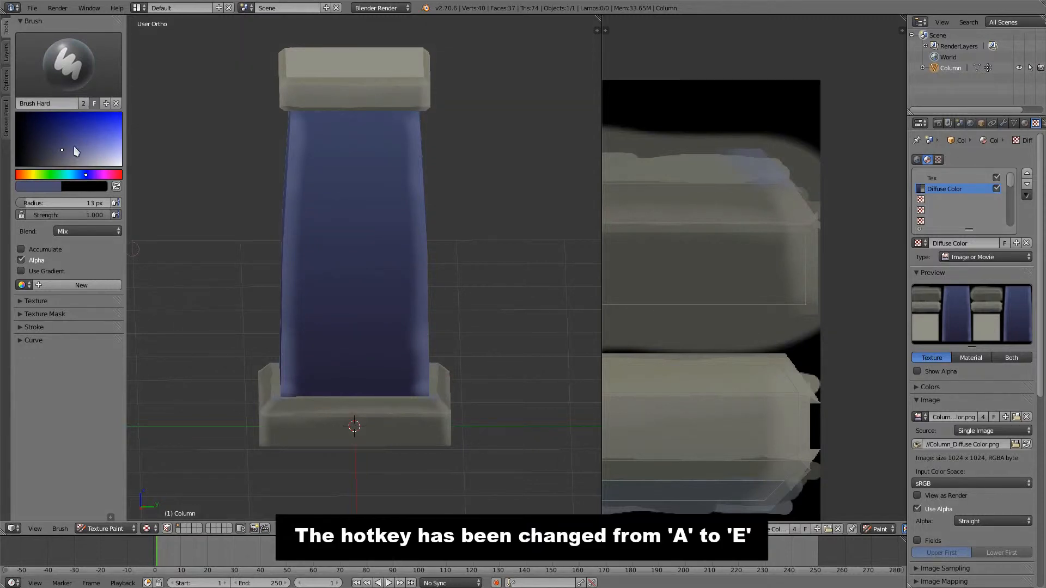
pyautogui.moveTo(73, 146); pyautogui.dragTo(29, 164)
# - Set the brush's stroke method to Line and show the column from the right side in perspective
pyautogui.click(34, 332)
pyautogui.click(63, 356)
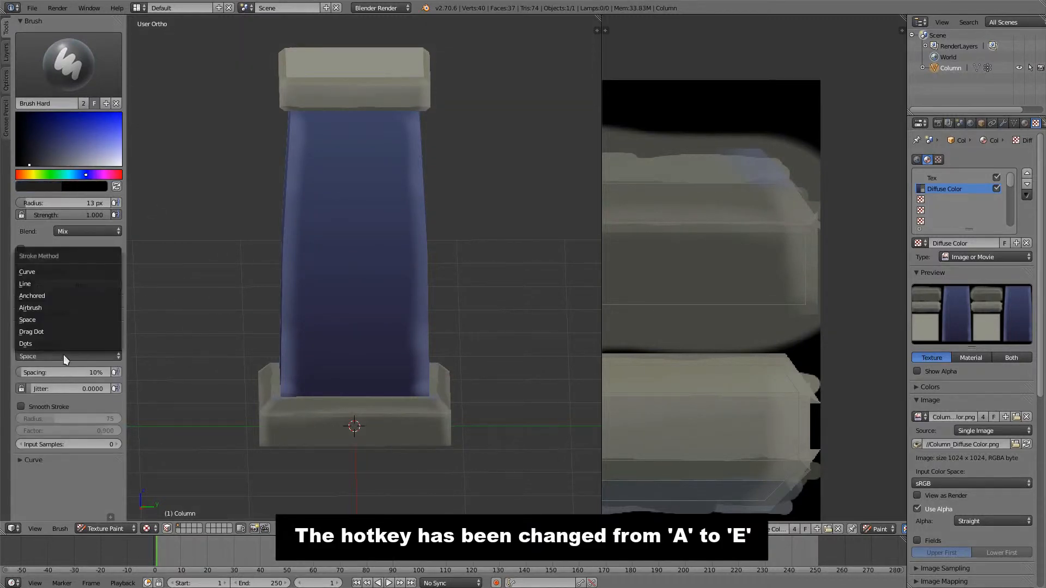
pyautogui.click(69, 283)
pyautogui.moveTo(145, 276); pyautogui.dragTo(338, 285, button='middle')
pyautogui.press('KP_3')
pyautogui.press('KP_5')
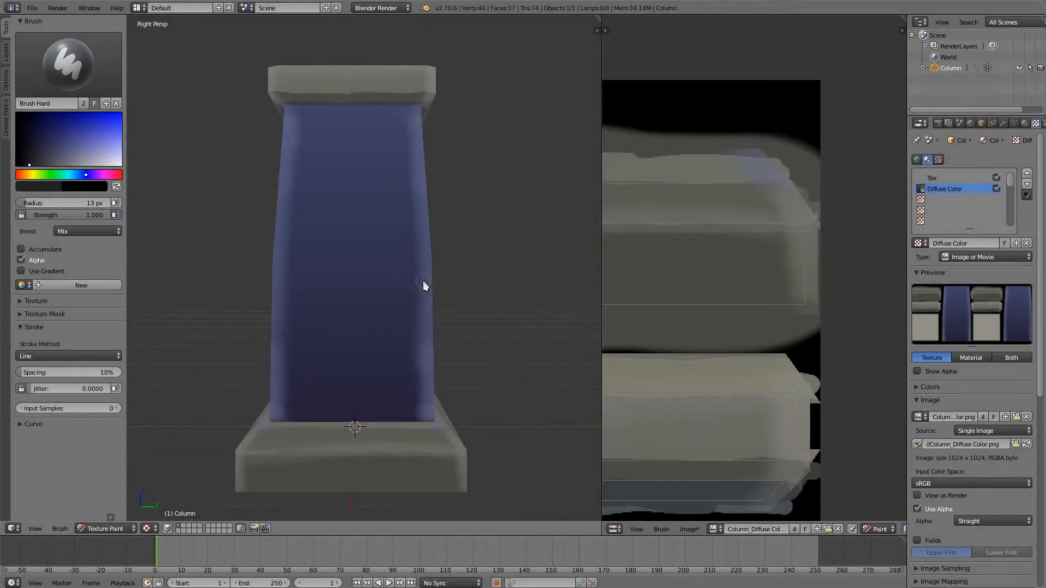
# - Set the brush radius to 5 px and draw two horizontal dark lines across the upper part of the blue shaft in the texture image
pyautogui.press('KP_5')
pyautogui.moveTo(654, 273); pyautogui.dragTo(833, 199, button='middle')
pyautogui.scroll(-2, 763, 333)
pyautogui.moveTo(763, 339); pyautogui.dragTo(725, 325, button='middle')
pyautogui.moveTo(624, 296); pyautogui.dragTo(773, 320, button='middle')
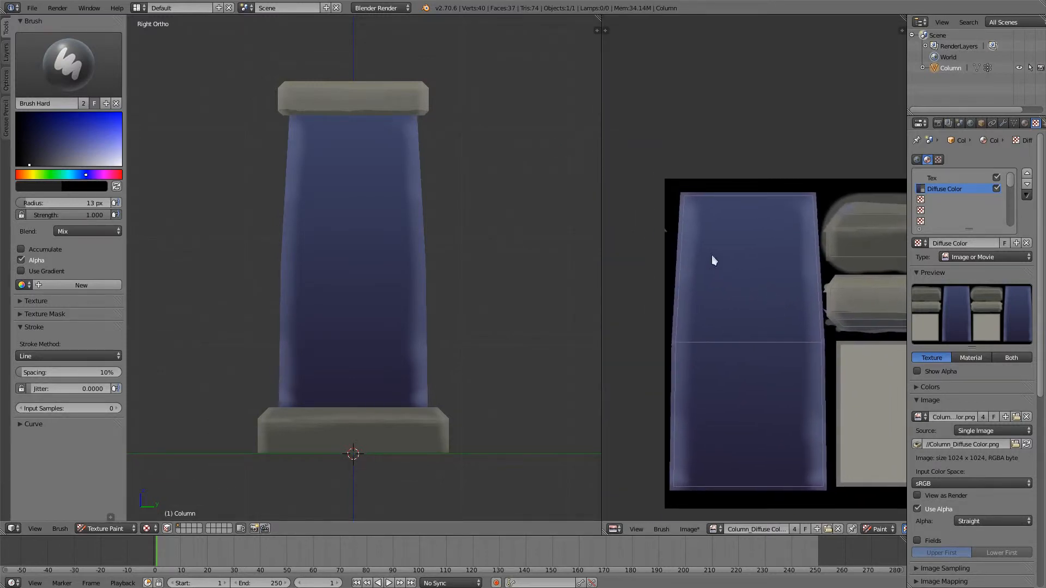
pyautogui.press('f')
pyautogui.click(676, 238)
pyautogui.moveTo(674, 238); pyautogui.dragTo(816, 233)
pyautogui.moveTo(821, 237); pyautogui.dragTo(821, 237)
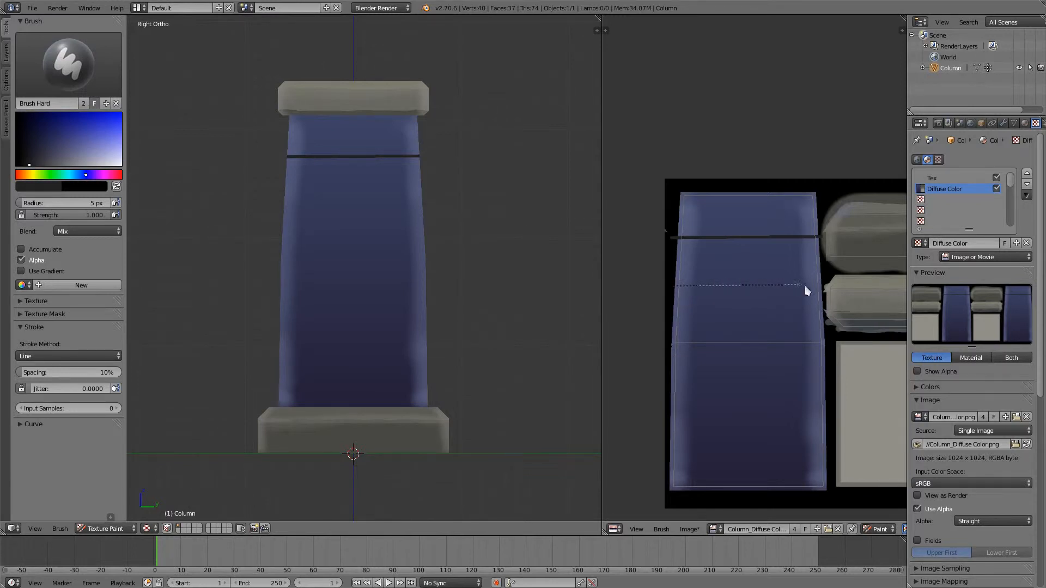
pyautogui.moveTo(805, 287); pyautogui.dragTo(822, 294)
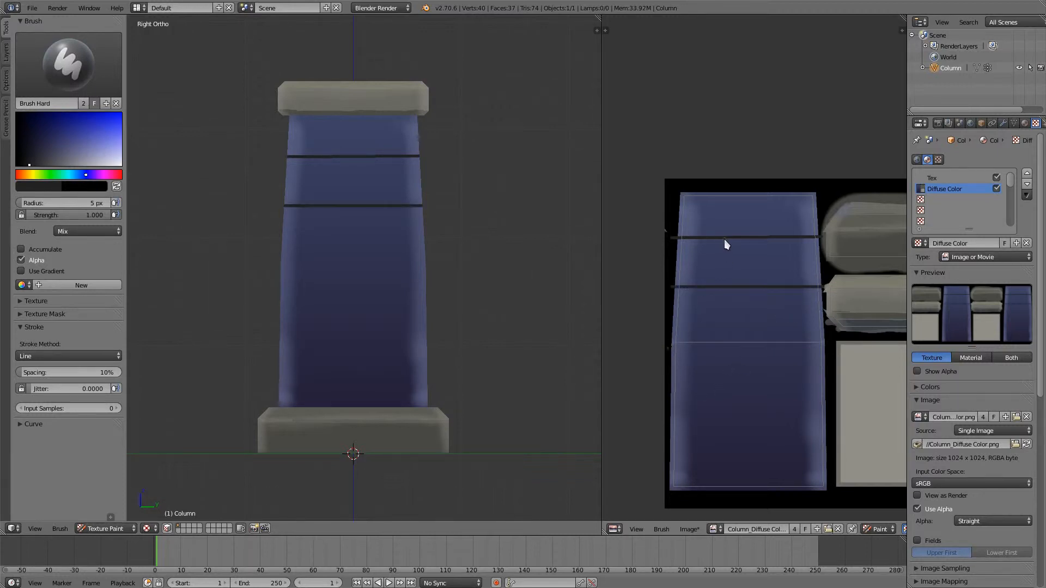
# - Draw staggered vertical lines dividing the shaft's three upper brick rows, plus a horizontal line under the third row's first brick
pyautogui.moveTo(726, 288); pyautogui.dragTo(727, 287)
pyautogui.moveTo(759, 238); pyautogui.dragTo(758, 238)
pyautogui.moveTo(400, 274)
pyautogui.mouseDown(button='middle')
pyautogui.moveTo(374, 266)
pyautogui.moveTo(415, 268)
pyautogui.mouseUp(button='middle')
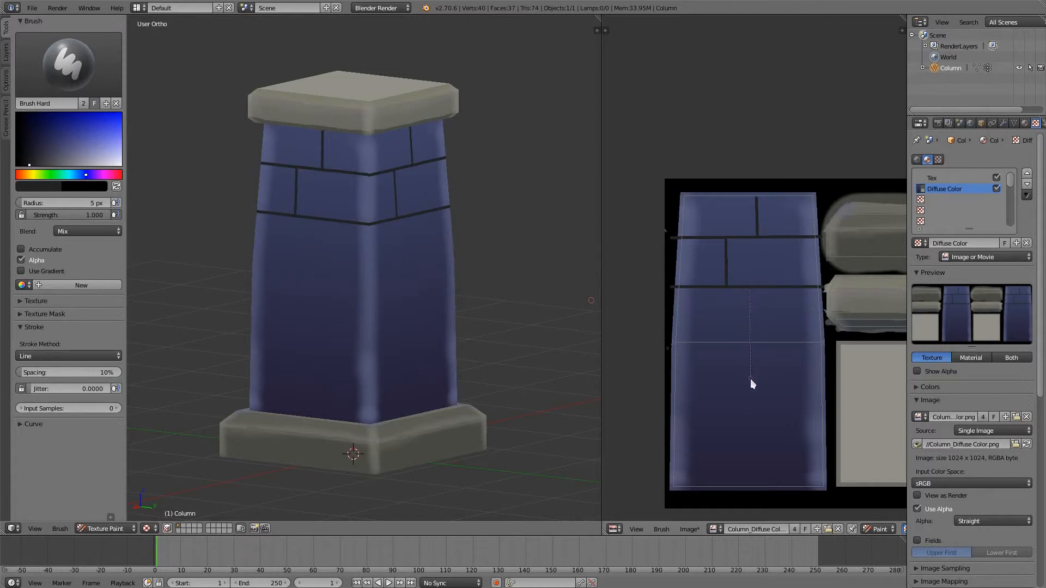
pyautogui.moveTo(750, 380); pyautogui.dragTo(750, 381)
pyautogui.moveTo(671, 381); pyautogui.dragTo(671, 382)
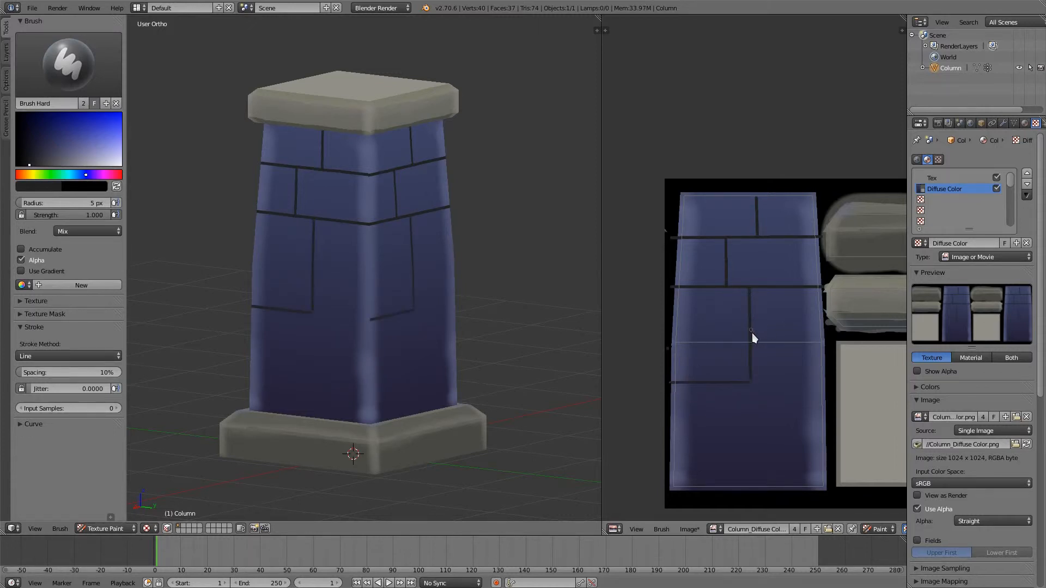
pyautogui.moveTo(751, 334); pyautogui.dragTo(829, 334)
pyautogui.moveTo(404, 305); pyautogui.dragTo(395, 302, button='middle')
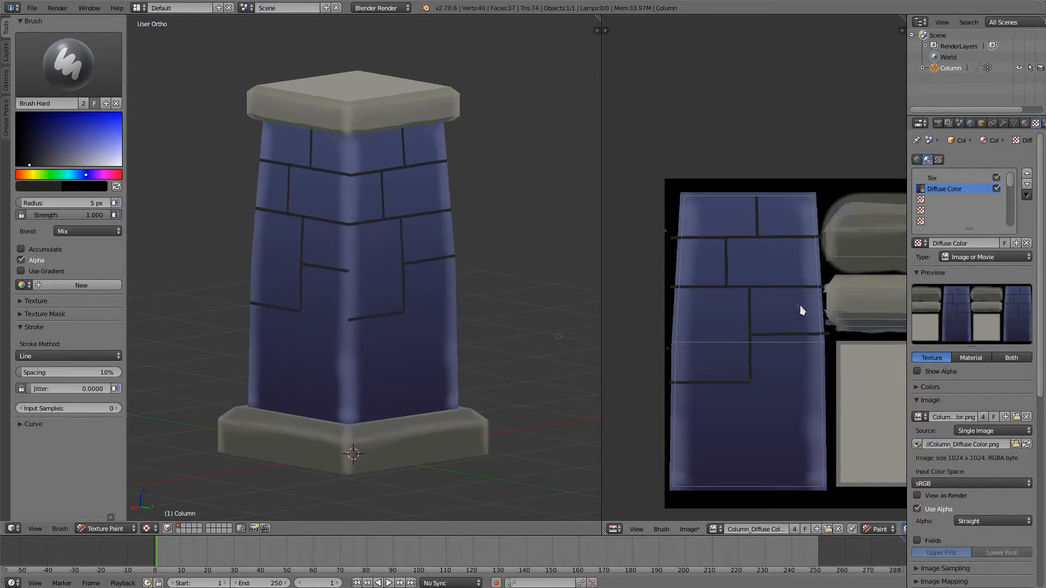
pyautogui.hotkey('ctrl', 'z')
# - Continue the horizontal line under the third brick row across the full width of the shaft
pyautogui.moveTo(809, 383); pyautogui.dragTo(830, 384)
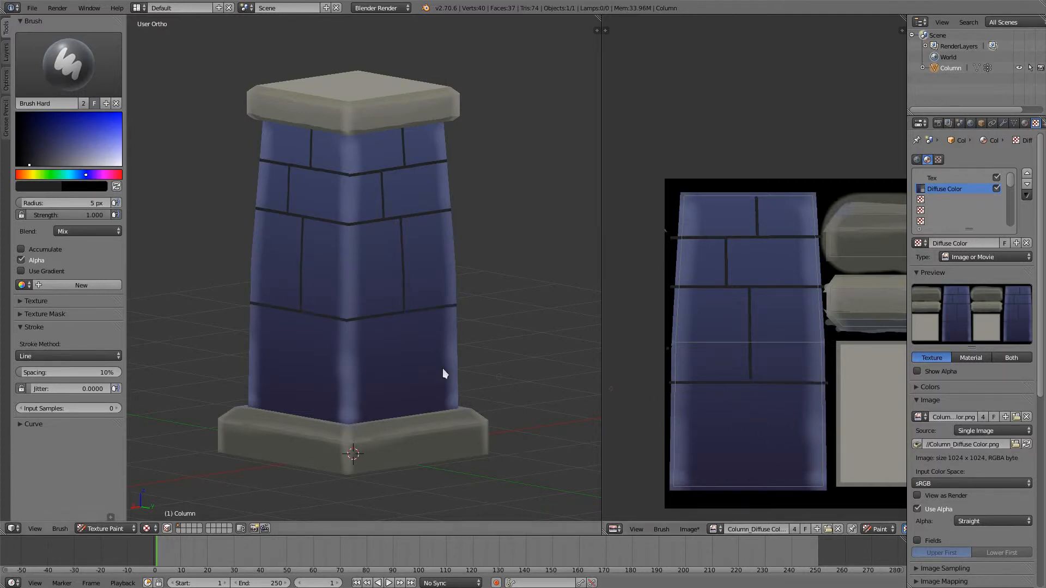
pyautogui.moveTo(442, 369); pyautogui.dragTo(484, 343, button='middle')
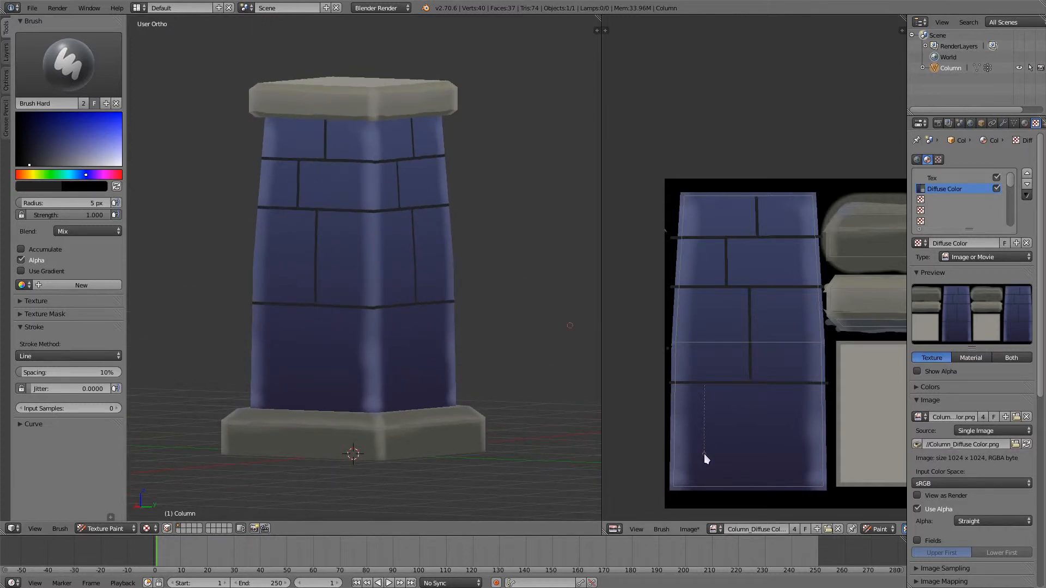
pyautogui.moveTo(704, 453); pyautogui.dragTo(704, 455)
pyautogui.moveTo(791, 426); pyautogui.dragTo(791, 426)
pyautogui.moveTo(794, 453)
pyautogui.mouseDown()
pyautogui.moveTo(825, 461)
pyautogui.moveTo(809, 462)
pyautogui.moveTo(793, 490)
pyautogui.mouseUp()
pyautogui.moveTo(707, 456); pyautogui.dragTo(705, 490)
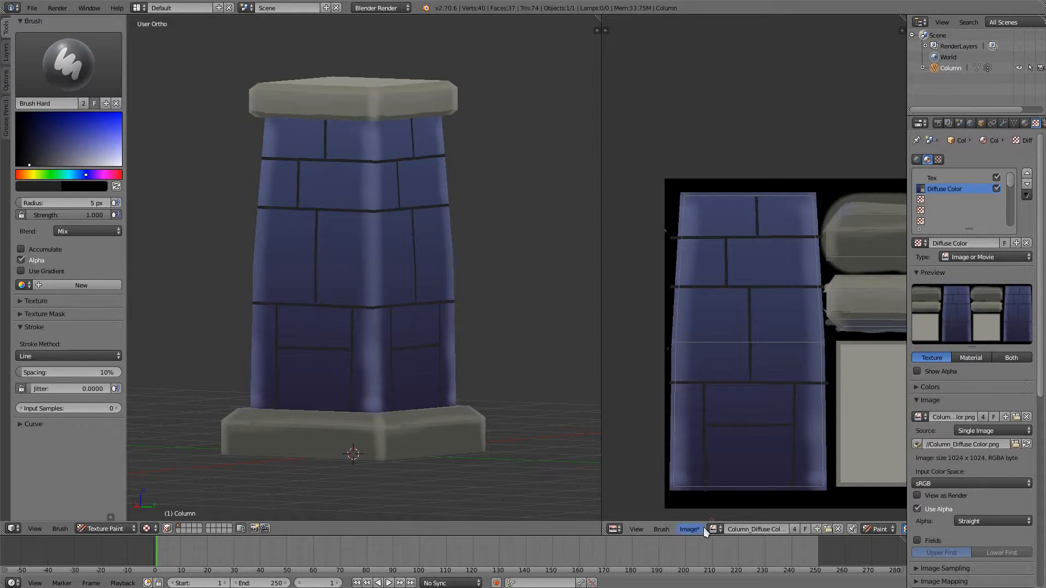
pyautogui.hotkey('ctrl', 'z')
pyautogui.hotkey('ctrl', 'z')
pyautogui.hotkey('ctrl', 'z')
pyautogui.hotkey('ctrl', 'z')
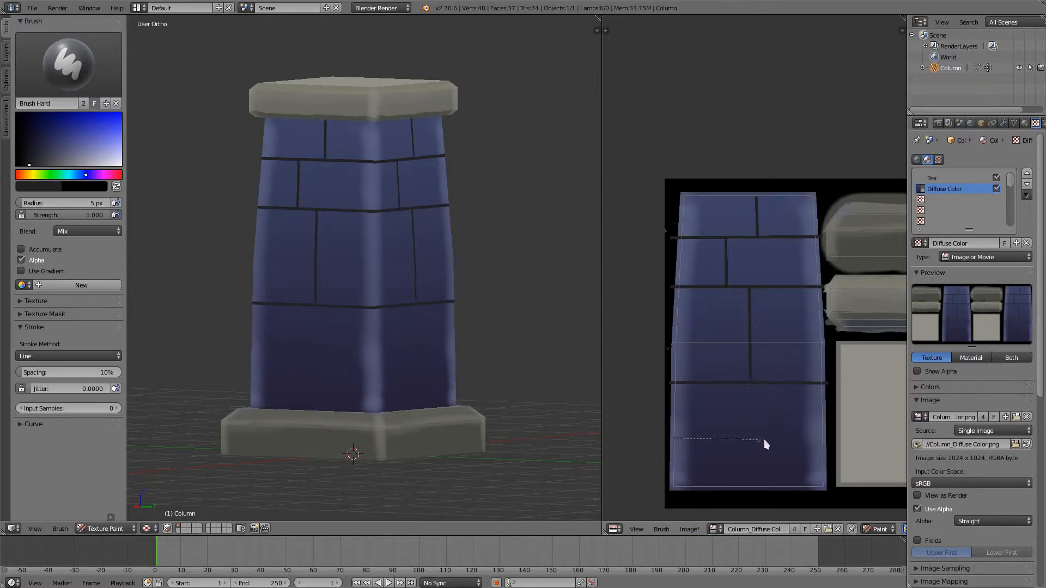
# - Draw a horizontal line below the fourth brick row and two staggered vertical lines in each of the two lowest rows
pyautogui.moveTo(774, 436); pyautogui.dragTo(776, 439)
pyautogui.moveTo(707, 440); pyautogui.dragTo(707, 439)
pyautogui.moveTo(772, 440)
pyautogui.mouseDown()
pyautogui.moveTo(835, 439)
pyautogui.moveTo(789, 443)
pyautogui.moveTo(730, 492)
pyautogui.mouseUp()
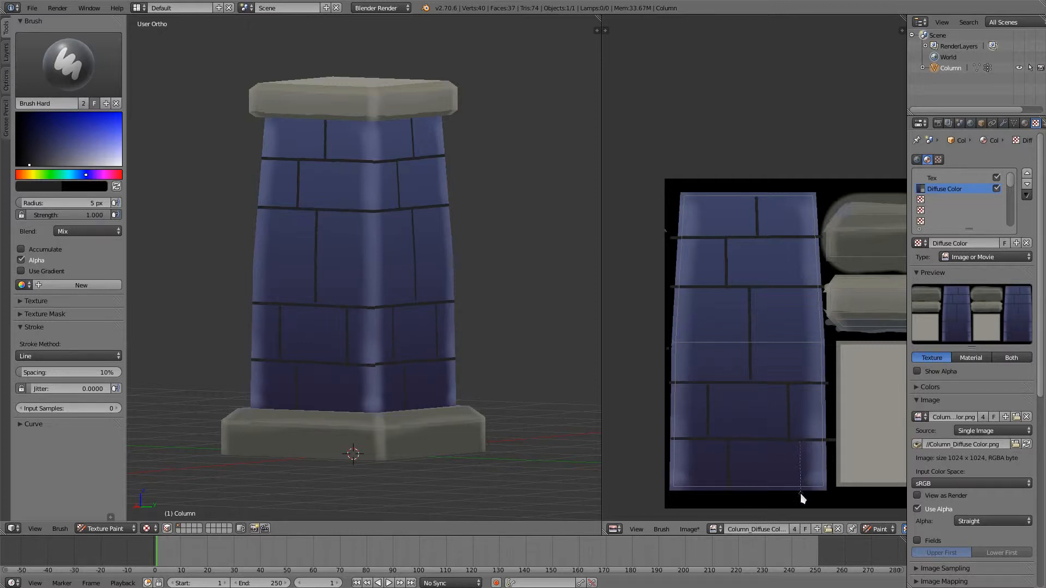
pyautogui.moveTo(800, 491); pyautogui.dragTo(801, 451)
pyautogui.moveTo(353, 365)
pyautogui.mouseDown(button='middle')
pyautogui.moveTo(537, 366)
pyautogui.moveTo(539, 377)
pyautogui.moveTo(492, 379)
pyautogui.moveTo(492, 286)
pyautogui.moveTo(498, 345)
pyautogui.moveTo(488, 319)
pyautogui.mouseUp(button='middle')
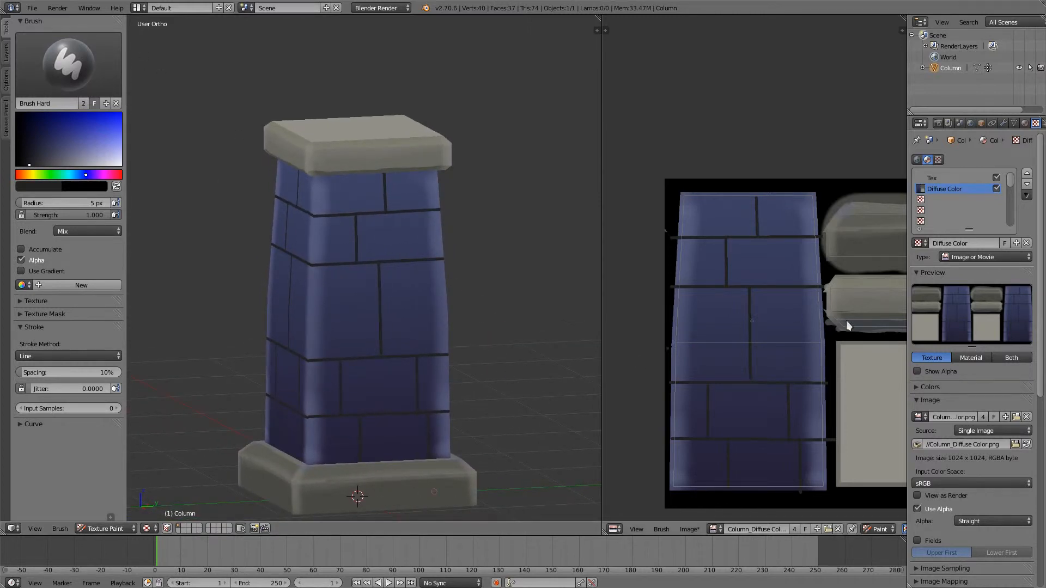
# - Sample the stone grey of the base in the texture image and darken it to a near-black tone
pyautogui.scroll(2, 845, 321)
pyautogui.moveTo(736, 360); pyautogui.dragTo(652, 378, button='middle')
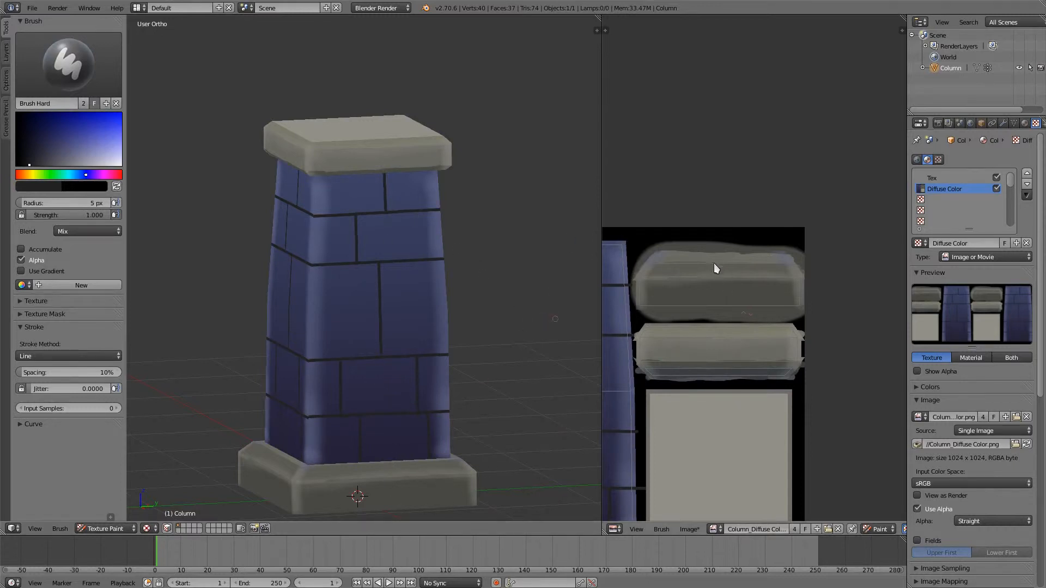
pyautogui.press('s')
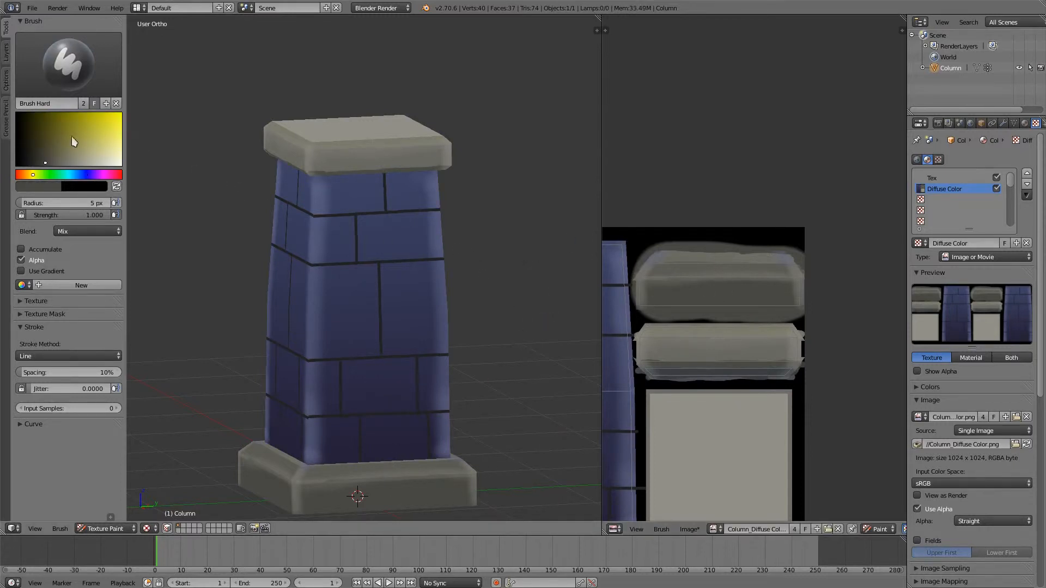
pyautogui.click(39, 164)
pyautogui.moveTo(39, 164); pyautogui.dragTo(34, 165)
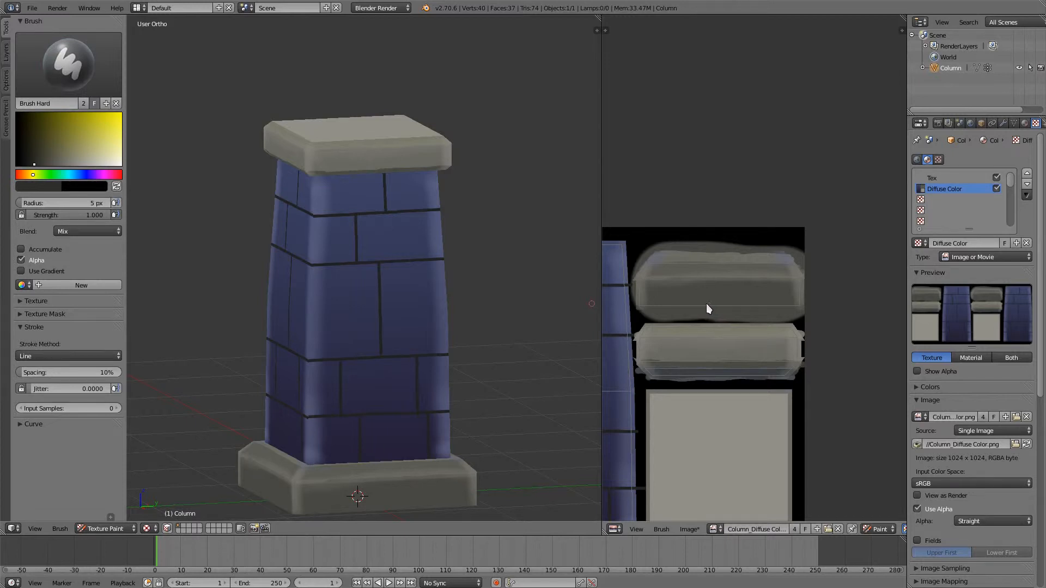
# - Draw a dark vertical line down the middle of the stone base and extend it over the base's upper part in the texture
pyautogui.press('KP_3')
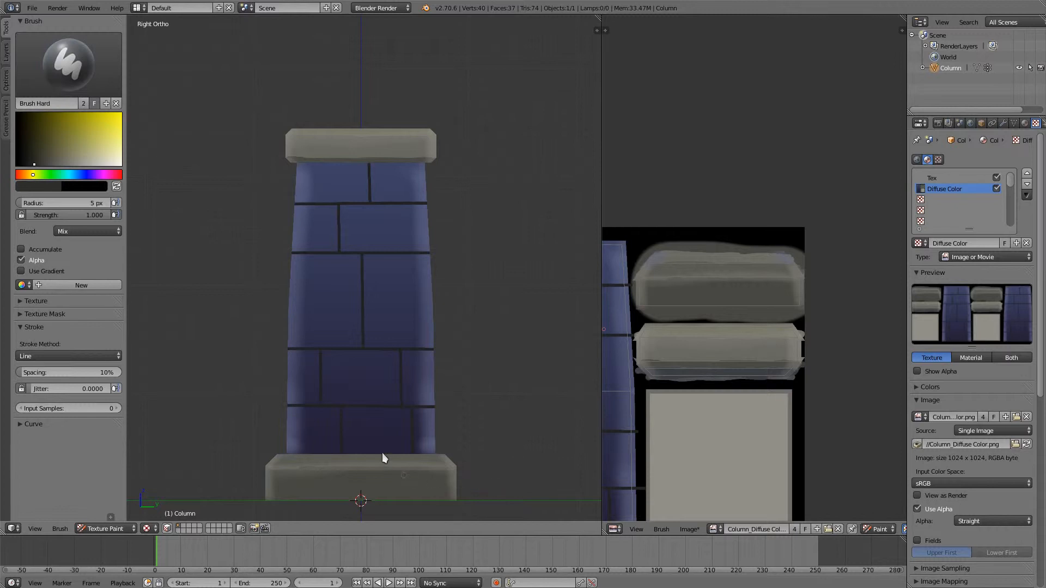
pyautogui.keyDown('shift'); pyautogui.moveTo(384, 462); pyautogui.dragTo(394, 286, button='middle'); pyautogui.keyUp('shift')
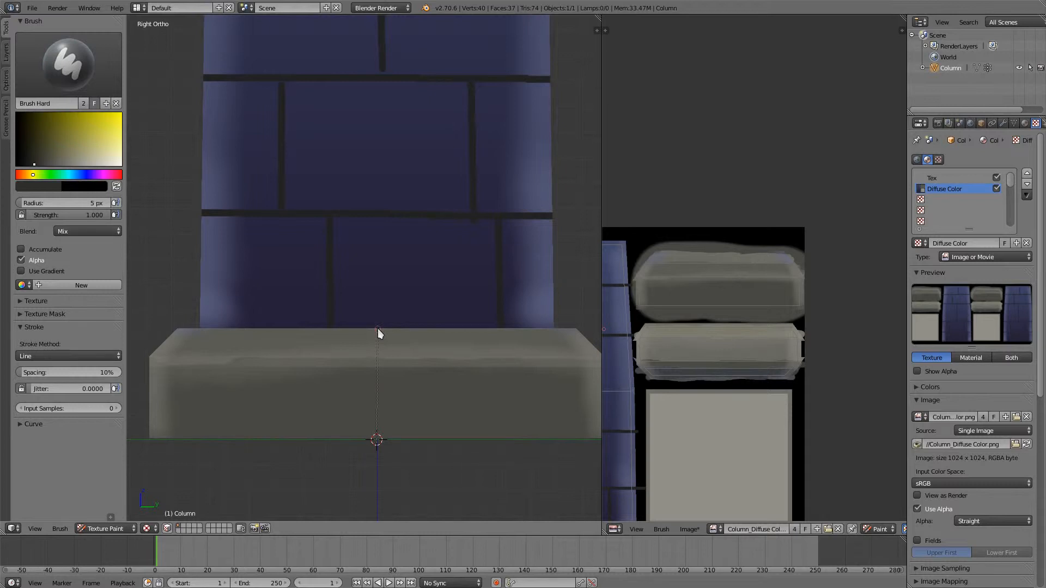
pyautogui.moveTo(377, 328); pyautogui.dragTo(377, 328)
pyautogui.moveTo(731, 260); pyautogui.dragTo(733, 63, button='middle')
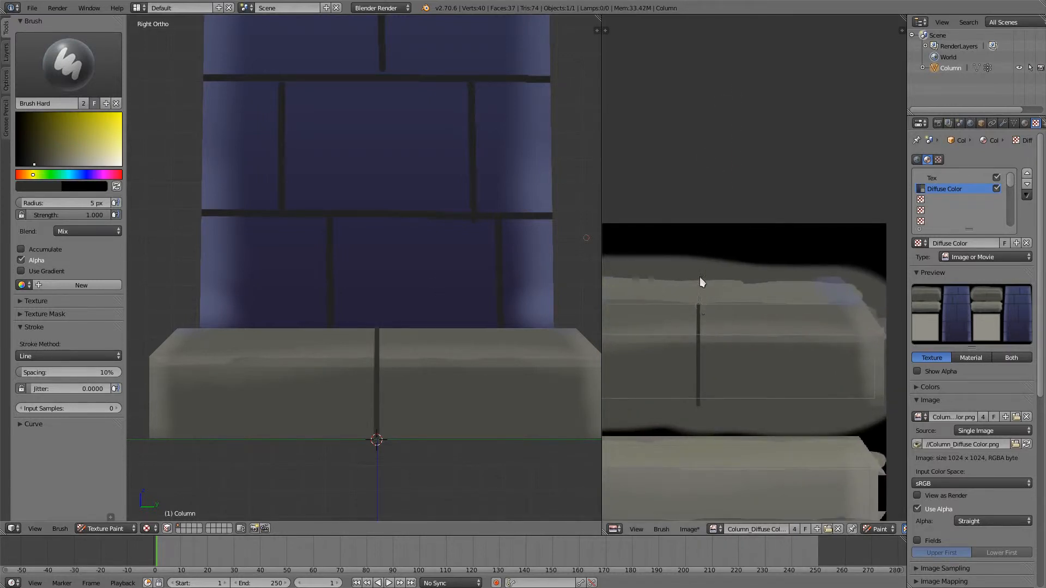
pyautogui.moveTo(699, 267); pyautogui.dragTo(698, 267)
pyautogui.scroll(-3, 410, 381)
pyautogui.moveTo(410, 381)
pyautogui.mouseDown(button='middle')
pyautogui.moveTo(440, 448)
pyautogui.moveTo(501, 415)
pyautogui.moveTo(436, 366)
pyautogui.moveTo(500, 364)
pyautogui.mouseUp(button='middle')
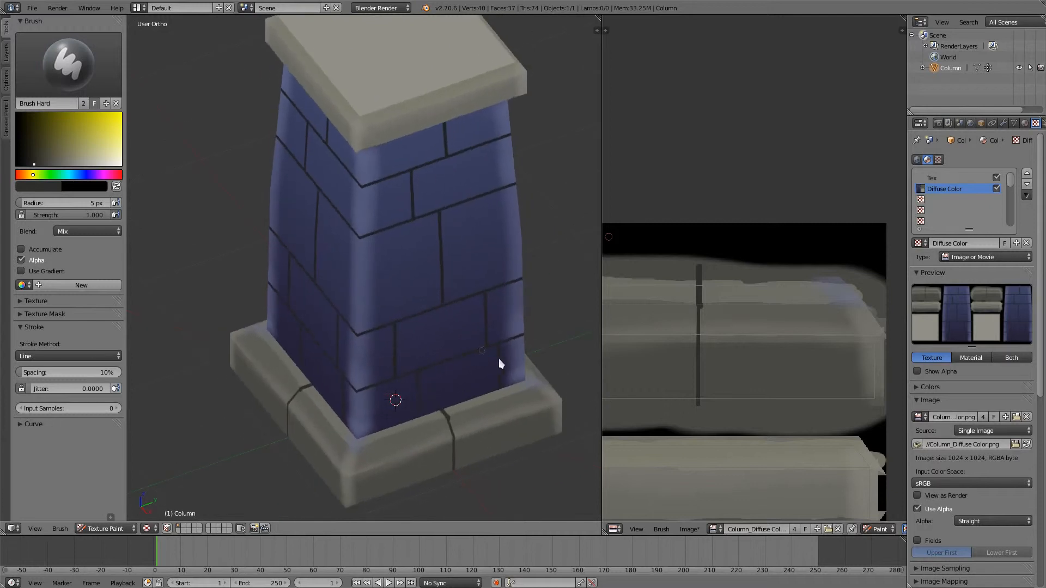
pyautogui.moveTo(439, 305)
pyautogui.mouseDown(button='middle')
pyautogui.moveTo(466, 280)
pyautogui.moveTo(451, 350)
pyautogui.moveTo(436, 350)
pyautogui.moveTo(451, 338)
pyautogui.moveTo(430, 316)
pyautogui.mouseUp(button='middle')
# - Save the painted column texture image
pyautogui.scroll(2, 434, 345)
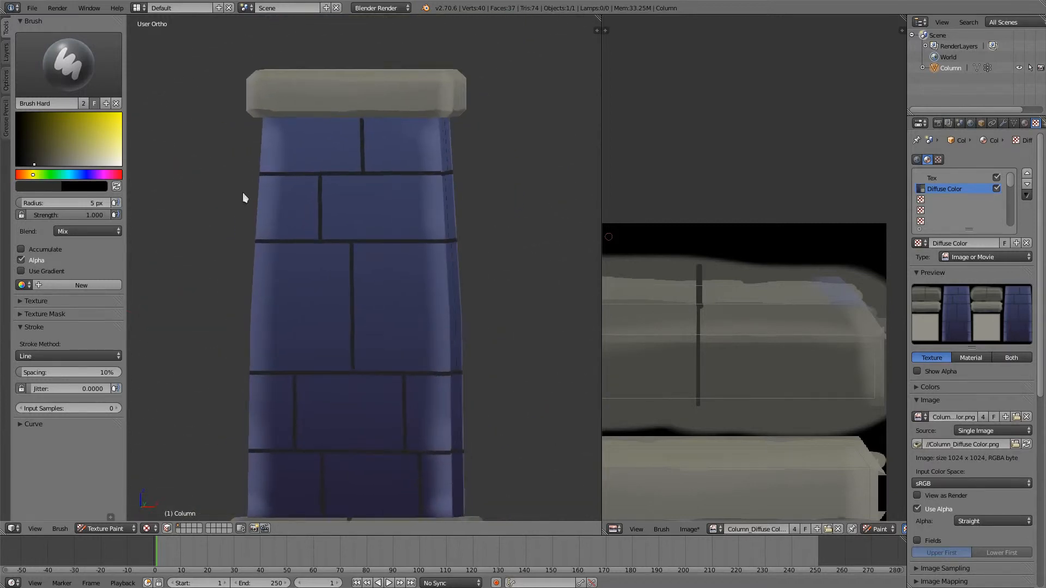
pyautogui.click(82, 72)
pyautogui.click(79, 79)
pyautogui.hotkey('ctrl', 'z')
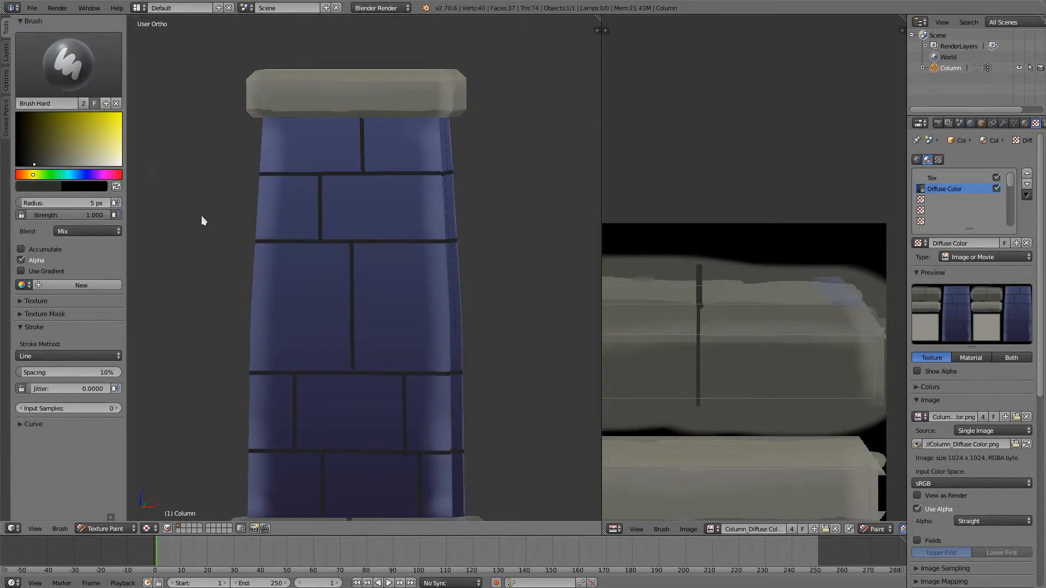
pyautogui.moveTo(342, 253); pyautogui.dragTo(385, 303, button='middle')
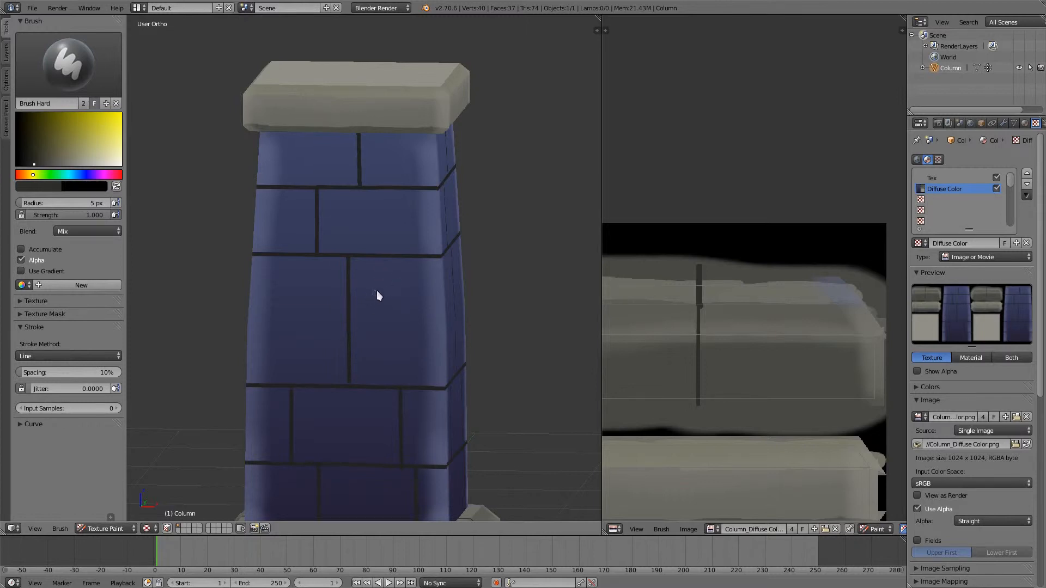
# - Sample the blue of the shaft's large right-hand brick in the third row and shift its hue to teal
pyautogui.moveTo(376, 292)
pyautogui.mouseDown(button='middle')
pyautogui.moveTo(387, 291)
pyautogui.moveTo(373, 296)
pyautogui.mouseUp(button='middle')
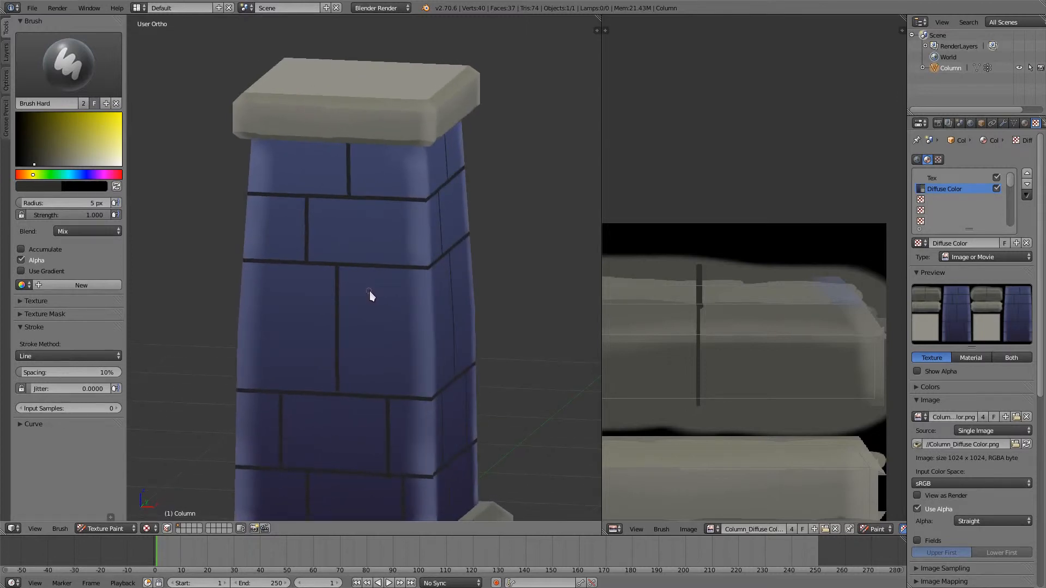
pyautogui.moveTo(364, 289); pyautogui.dragTo(388, 362, button='middle')
pyautogui.scroll(3, 390, 327)
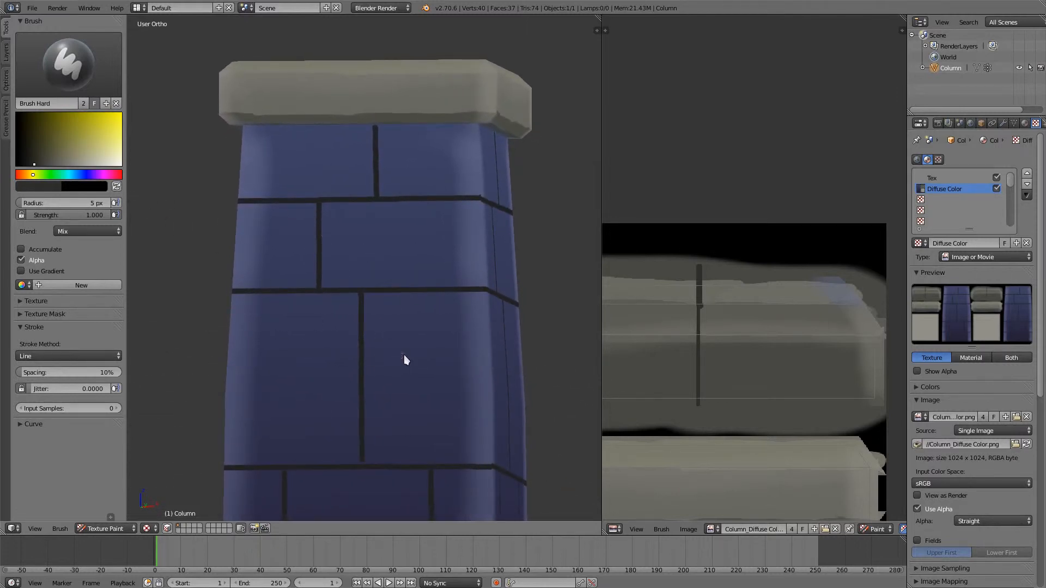
pyautogui.press('s')
pyautogui.click(430, 365)
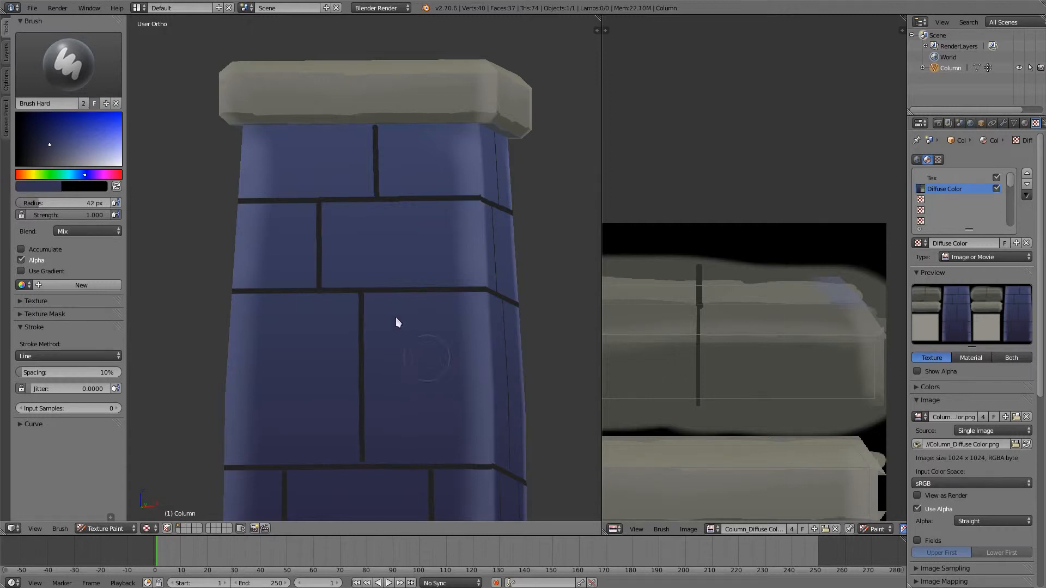
pyautogui.moveTo(87, 177); pyautogui.dragTo(77, 178)
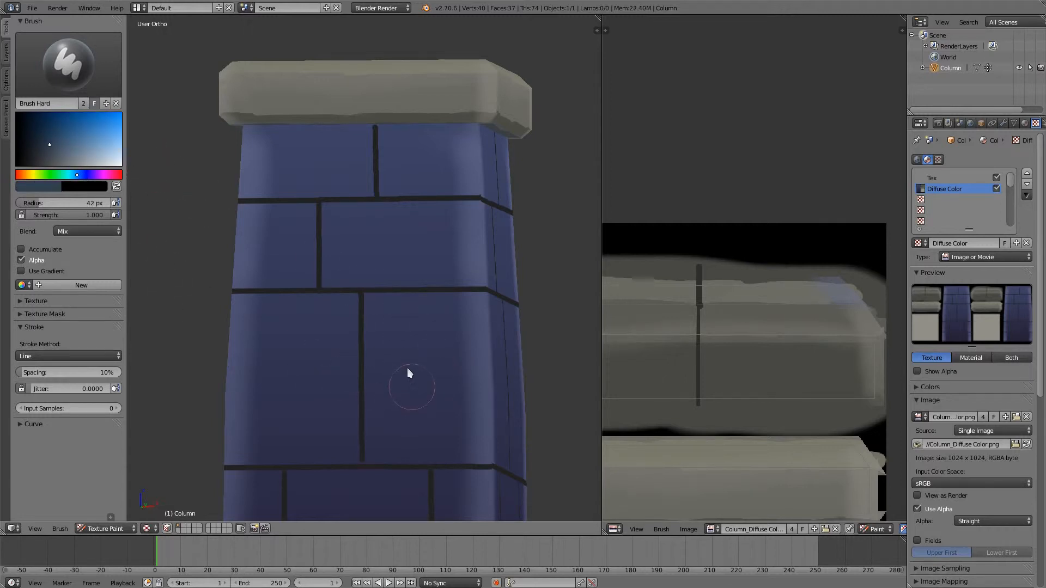
# - Lower the brush strength to 0.842 while trying out teal dabs on the two large third-row bricks
pyautogui.click(394, 330)
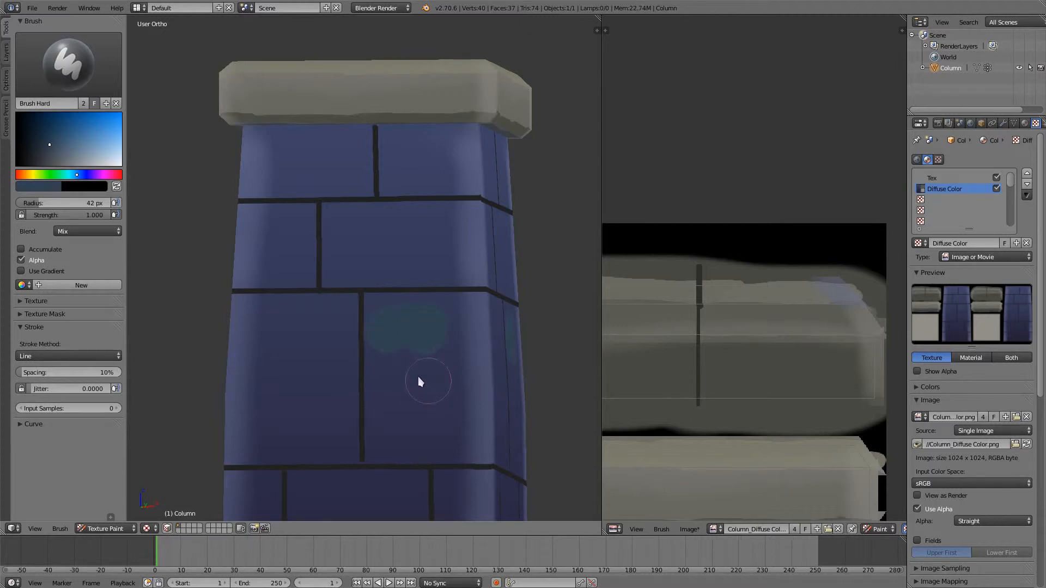
pyautogui.moveTo(419, 380); pyautogui.dragTo(420, 400)
pyautogui.moveTo(68, 215); pyautogui.dragTo(57, 215)
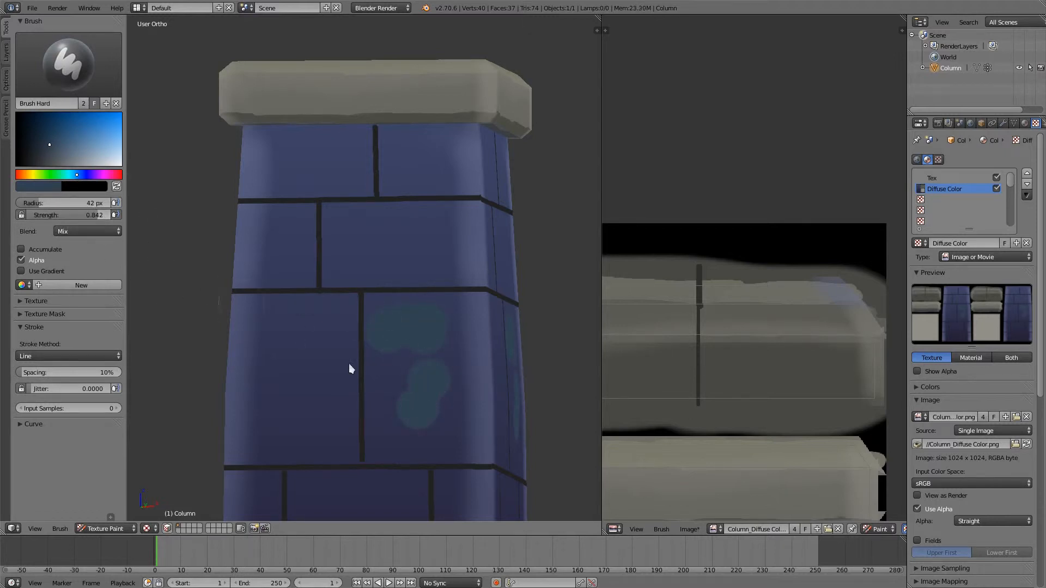
pyautogui.click(395, 415)
pyautogui.click(391, 369)
pyautogui.click(438, 402)
pyautogui.click(425, 423)
pyautogui.click(436, 428)
pyautogui.moveTo(316, 343); pyautogui.dragTo(322, 372, button='middle')
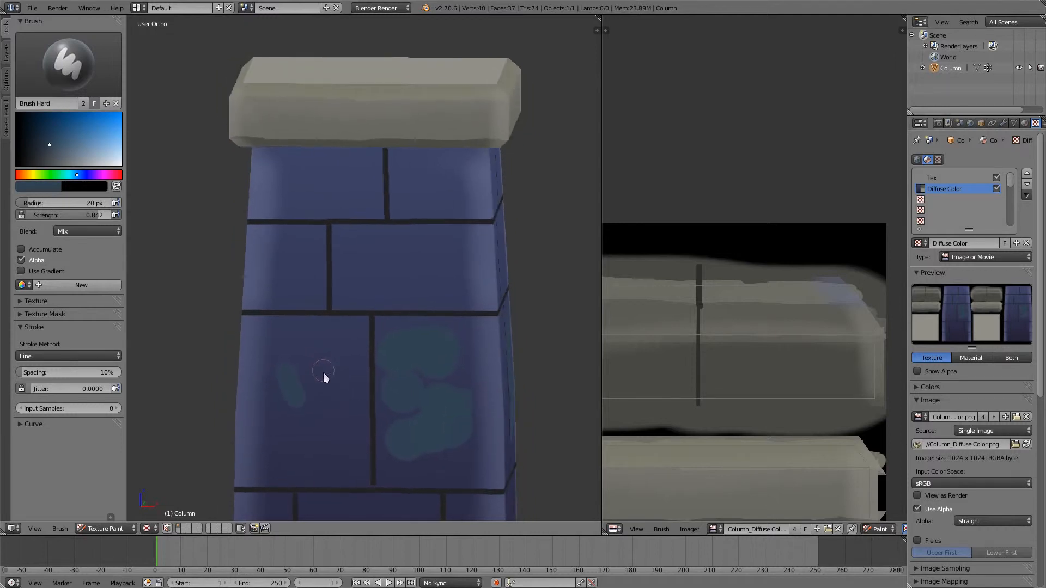
# - Switch the brush's stroke method to Space and undo the teal dabs on the large bricks
pyautogui.click(86, 356)
pyautogui.click(58, 320)
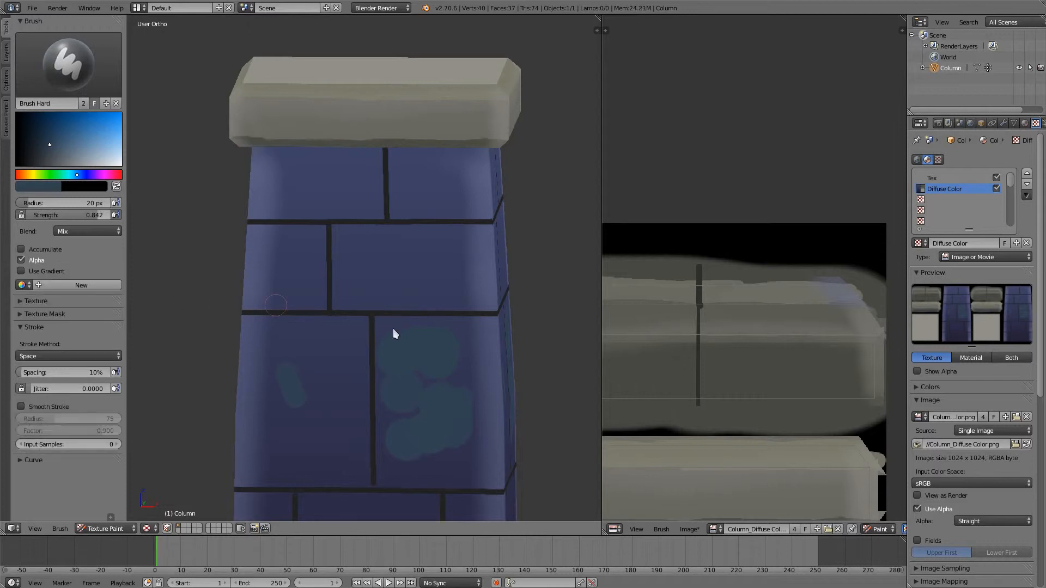
pyautogui.hotkey('ctrl', 'z')
pyautogui.hotkey('ctrl', 'z')
pyautogui.hotkey('ctrl', 'z')
pyautogui.hotkey('ctrl', 'z')
pyautogui.hotkey('ctrl', 'z')
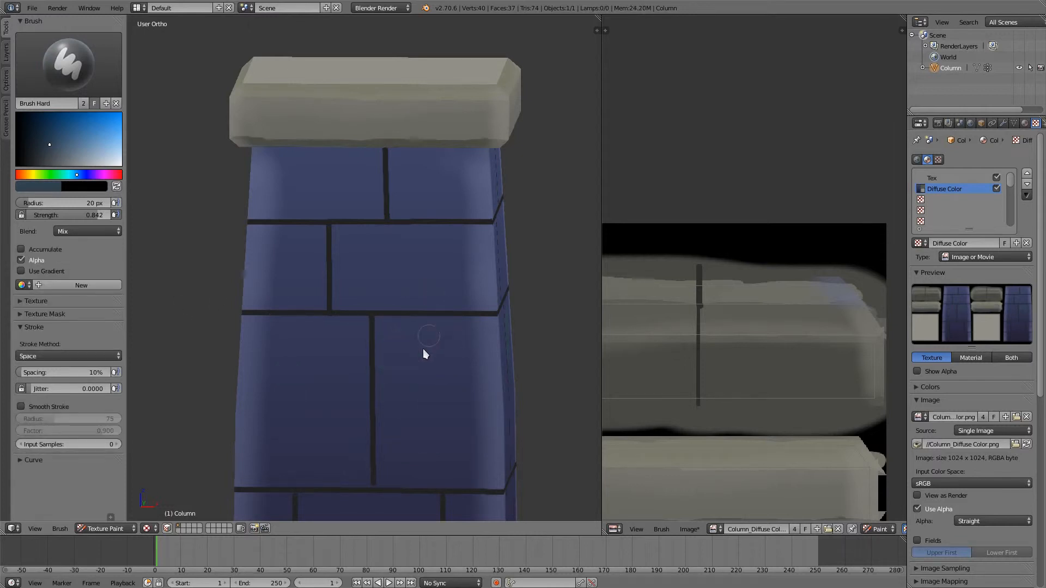
# - Resample the shaft's blue, shift its hue to teal and paint soft patches over both large third-row bricks
pyautogui.press('s')
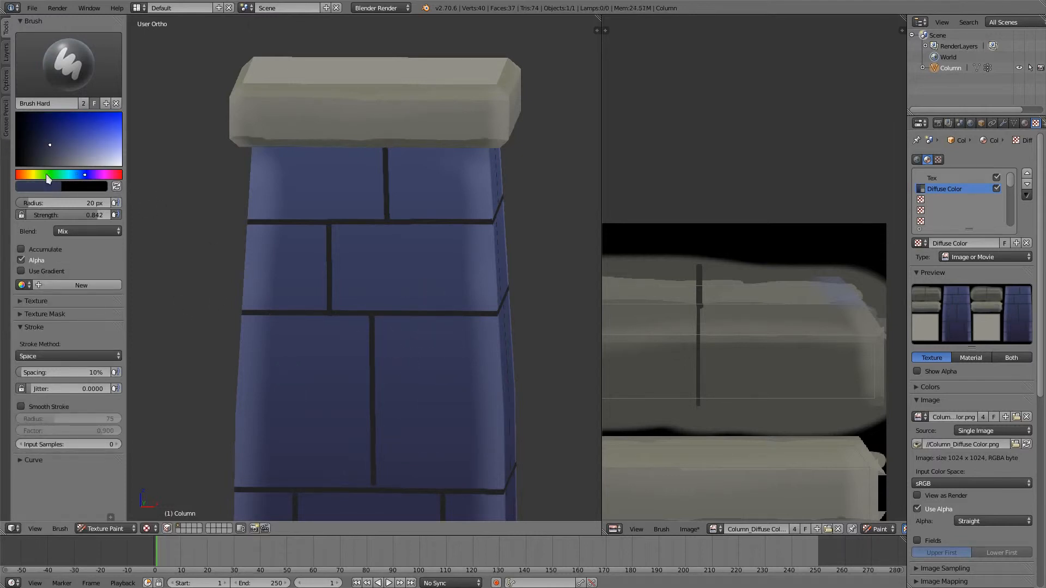
pyautogui.click(77, 175)
pyautogui.click(403, 366)
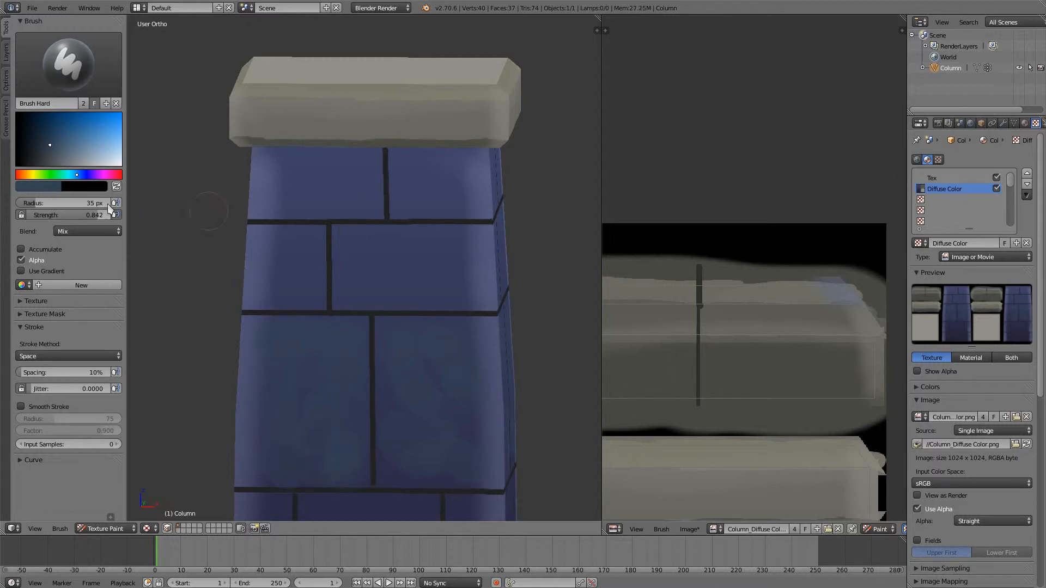
# - Desaturate the brush colour to grey and dab a 13 px test spot on the second row's wide brick
pyautogui.click(51, 164)
pyautogui.press('f')
pyautogui.click(409, 271)
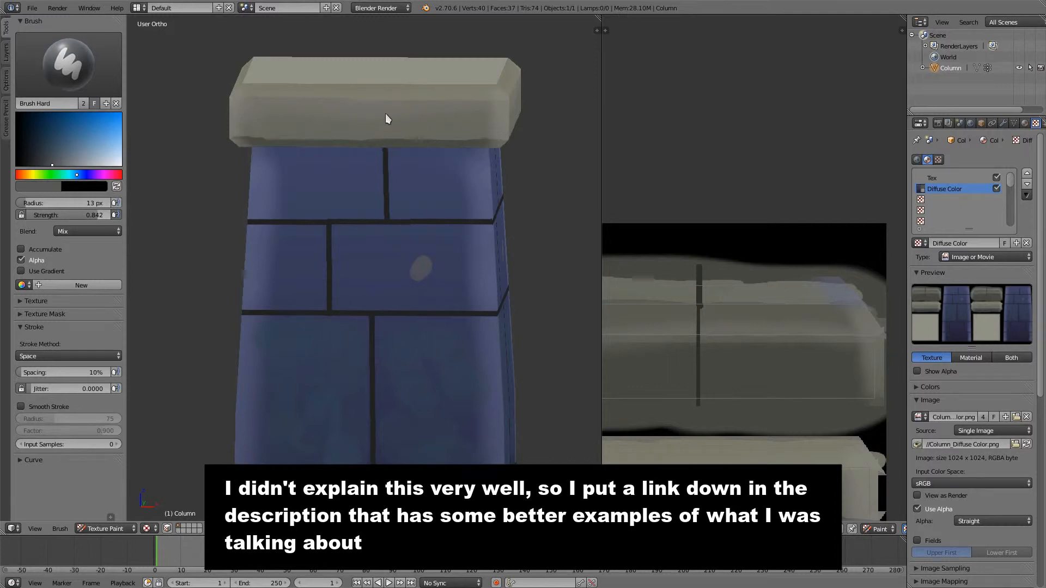
# - Try a grey dab on the flat top of the column's cap and undo the grey test spots
pyautogui.moveTo(408, 123)
pyautogui.mouseDown(button='middle')
pyautogui.moveTo(427, 228)
pyautogui.moveTo(431, 309)
pyautogui.moveTo(414, 266)
pyautogui.moveTo(420, 342)
pyautogui.mouseUp(button='middle')
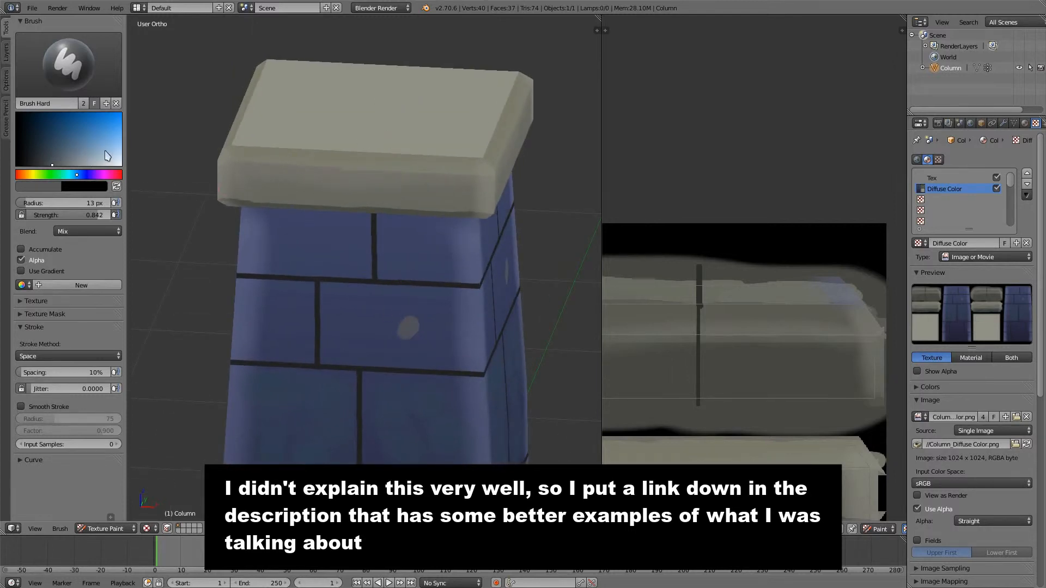
pyautogui.moveTo(325, 136)
pyautogui.mouseDown(button='middle')
pyautogui.moveTo(341, 159)
pyautogui.moveTo(349, 313)
pyautogui.mouseUp(button='middle')
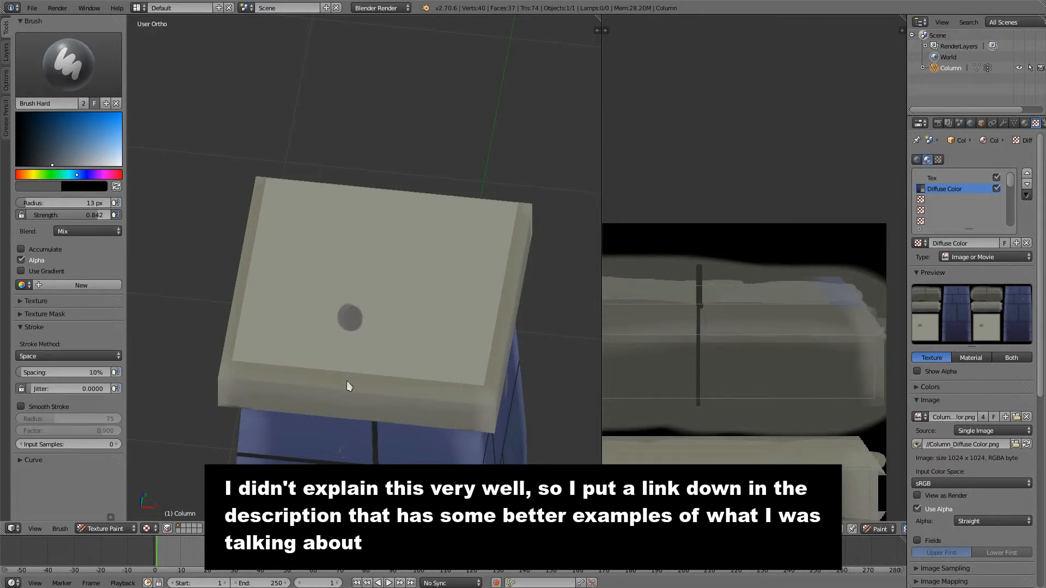
pyautogui.moveTo(342, 393); pyautogui.dragTo(354, 325, button='middle')
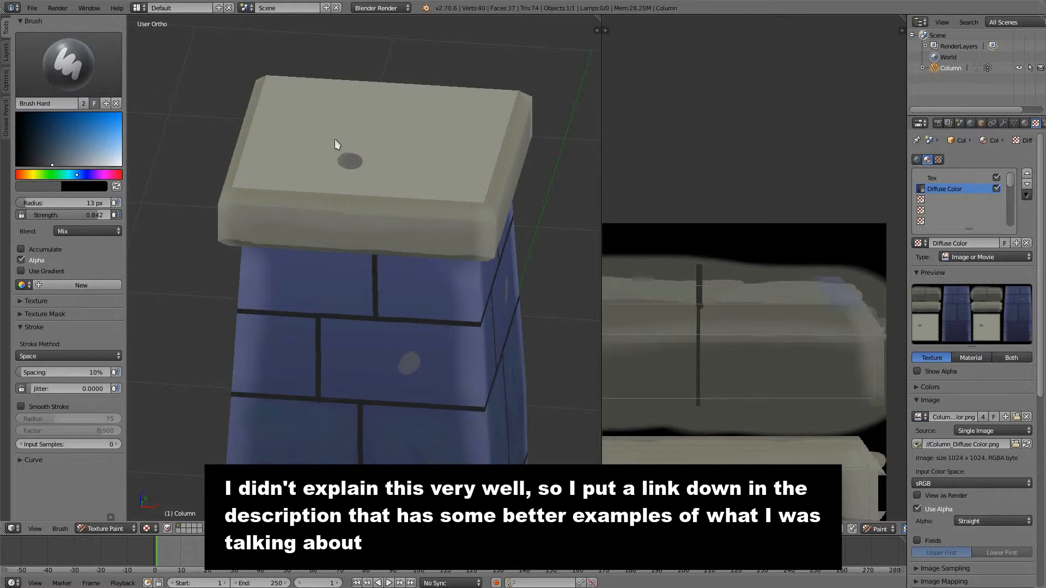
pyautogui.moveTo(381, 401); pyautogui.dragTo(402, 372, button='middle')
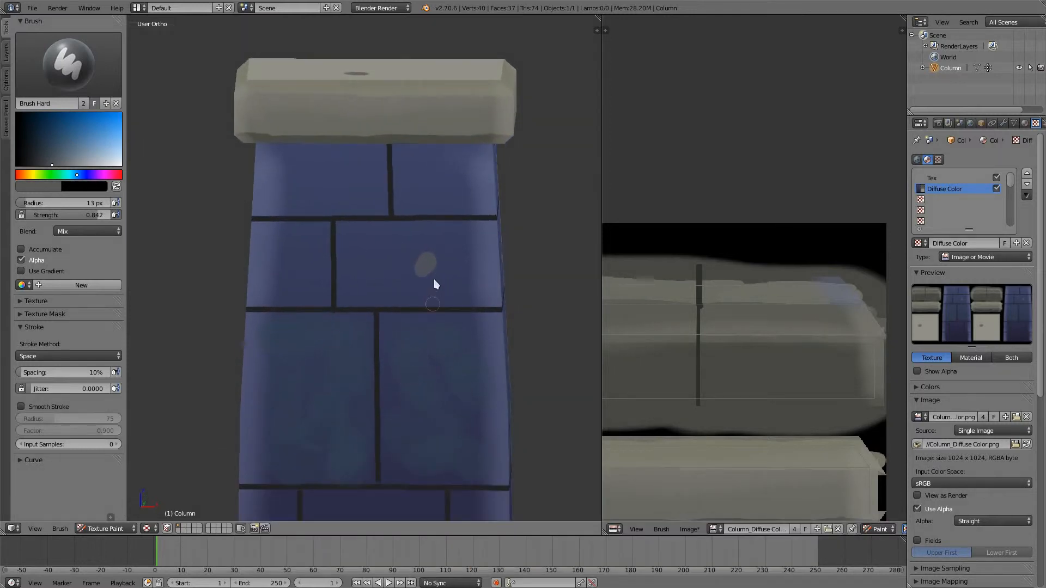
pyautogui.hotkey('ctrl', 'z')
pyautogui.click(454, 267)
pyautogui.hotkey('ctrl', 'z')
# - Set the brush radius to 23 px and scatter grey dabs over the bricks of the three upper rows
pyautogui.press('f')
pyautogui.click(455, 278)
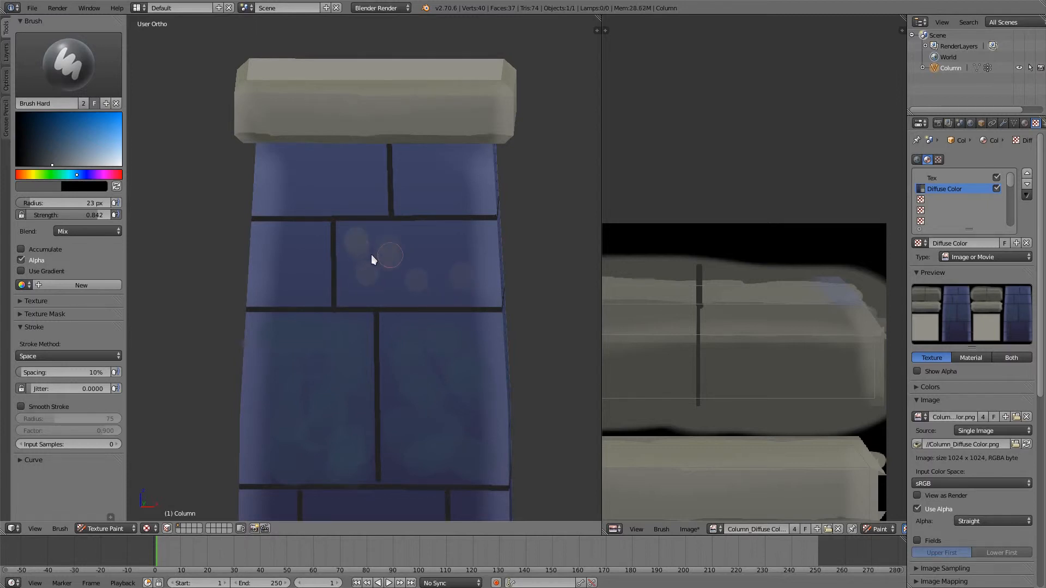
pyautogui.moveTo(372, 260); pyautogui.dragTo(388, 256)
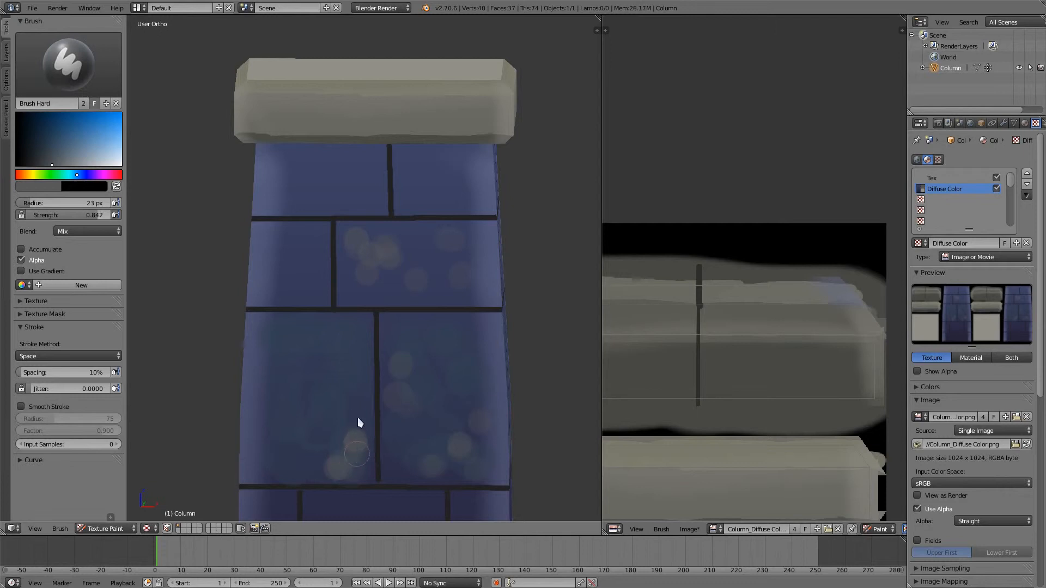
pyautogui.click(284, 354)
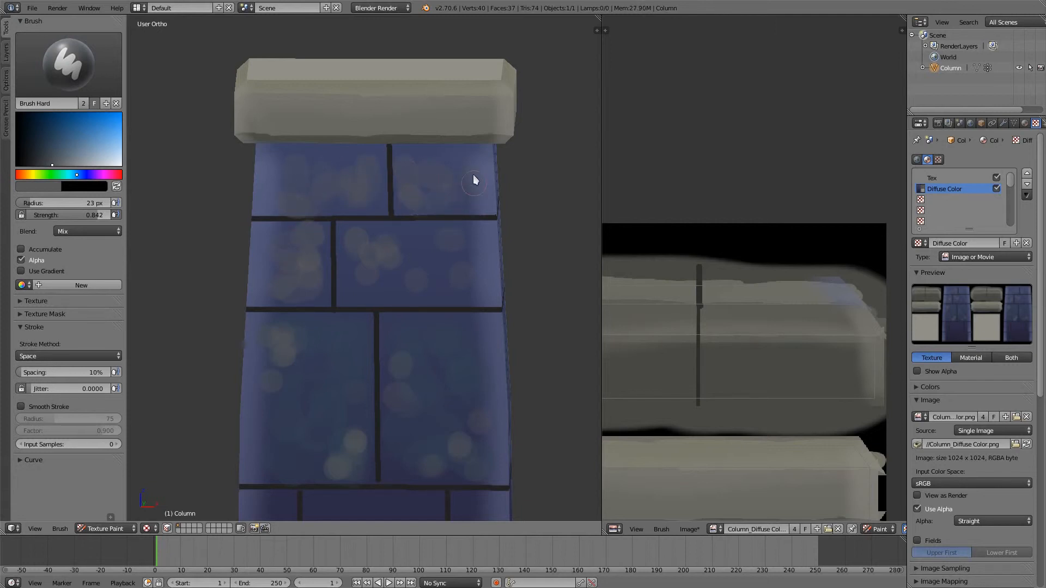
pyautogui.moveTo(473, 180); pyautogui.dragTo(401, 308, button='middle')
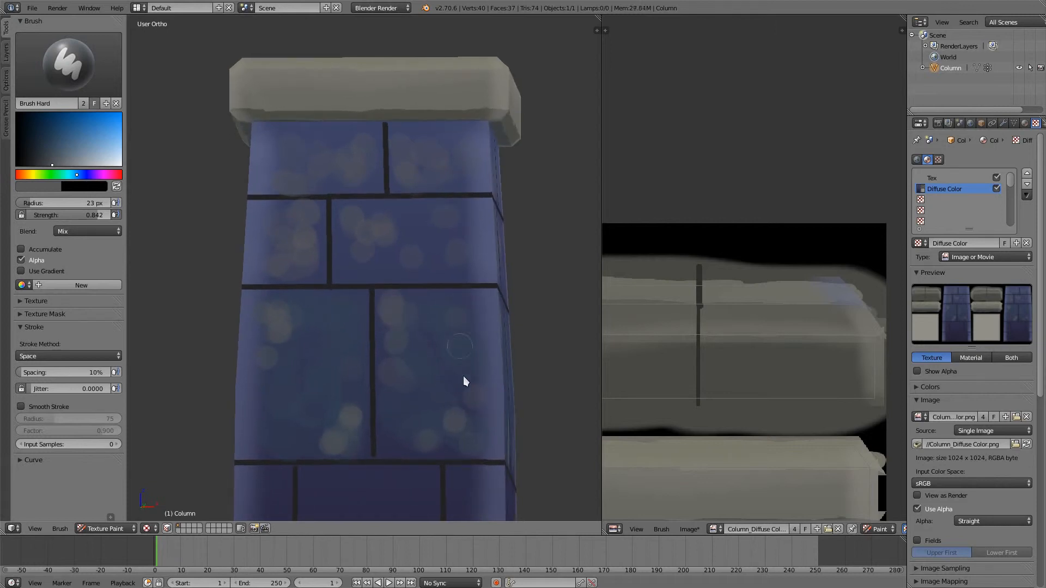
# - Sample the dark blue of the lower bricks, desaturate it to grey and paint patches across the two lowest rows
pyautogui.keyDown('shift'); pyautogui.moveTo(456, 456); pyautogui.dragTo(442, 307, button='middle'); pyautogui.keyUp('shift')
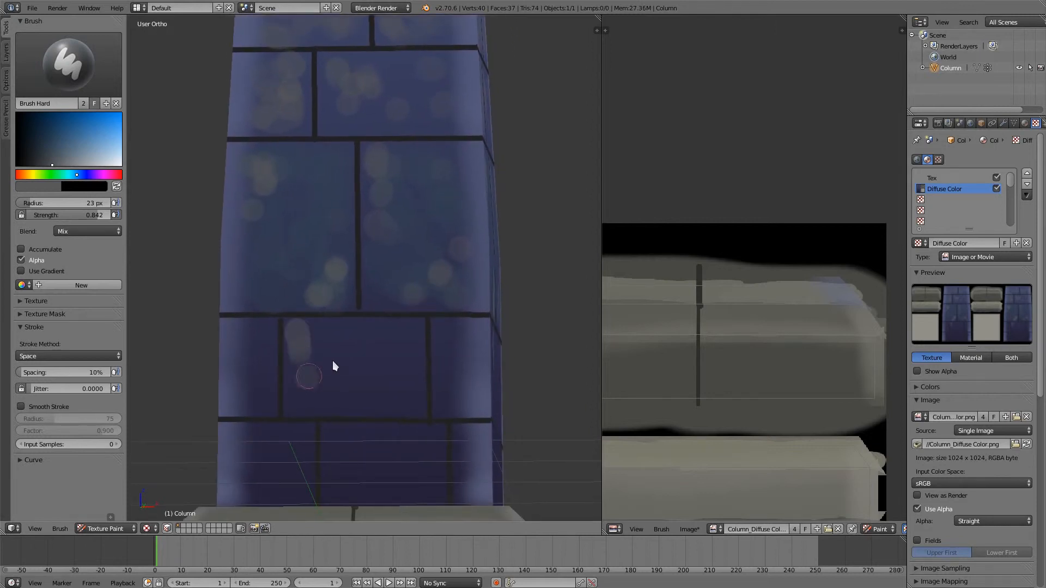
pyautogui.press('s')
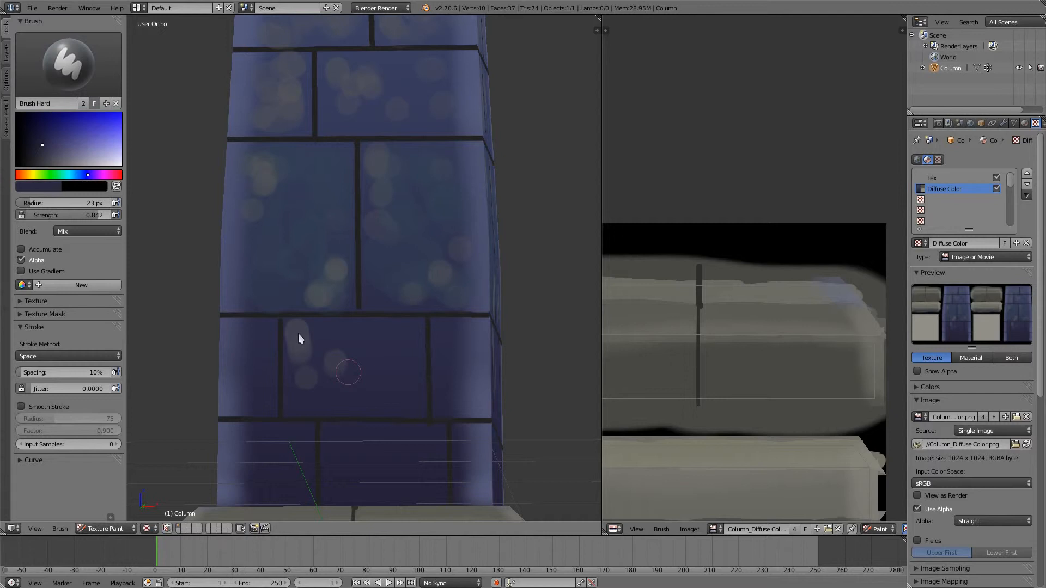
pyautogui.click(44, 164)
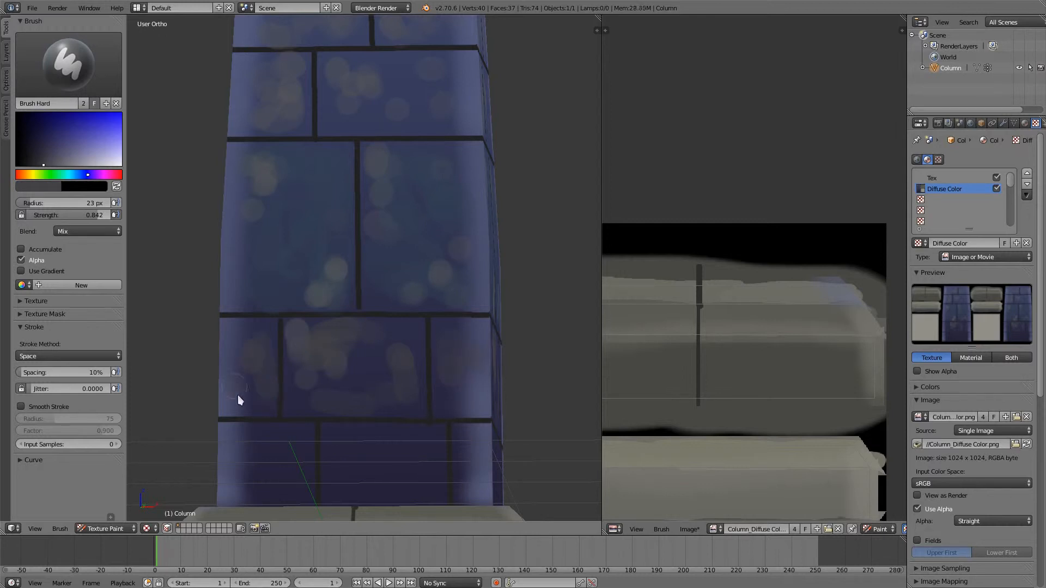
pyautogui.moveTo(351, 480)
pyautogui.mouseDown()
pyautogui.moveTo(342, 446)
pyautogui.moveTo(355, 478)
pyautogui.mouseUp()
pyautogui.moveTo(431, 483); pyautogui.dragTo(437, 461)
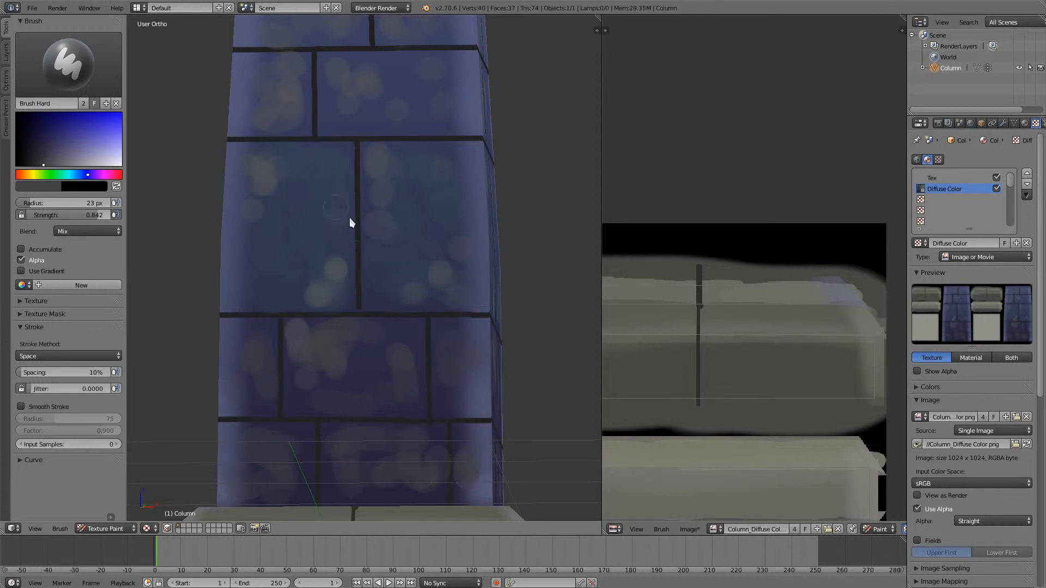
# - Sample the teal-blue of the third-row brick and dab it over bricks in the two lowest rows
pyautogui.press('s')
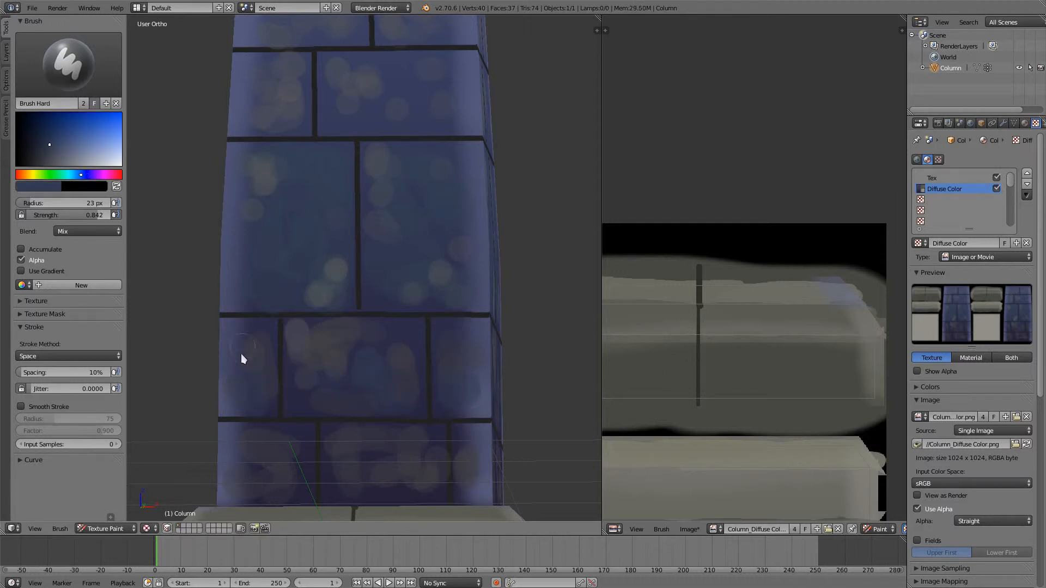
pyautogui.moveTo(302, 440); pyautogui.dragTo(287, 428)
pyautogui.moveTo(355, 456); pyautogui.dragTo(332, 481)
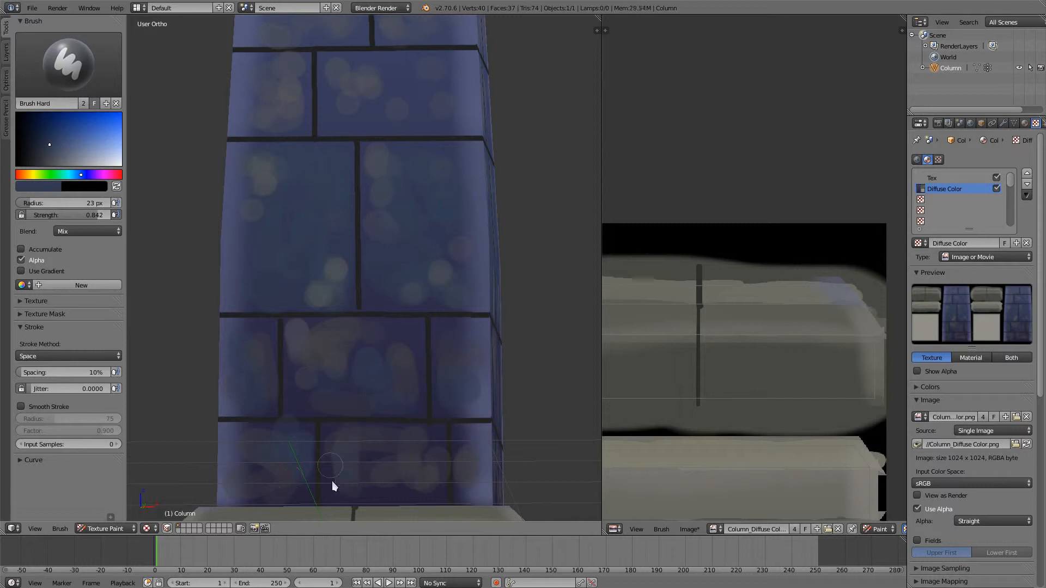
# - Change the brush colour to a dull brown and dab it on the middle brick of the lowest row
pyautogui.click(26, 174)
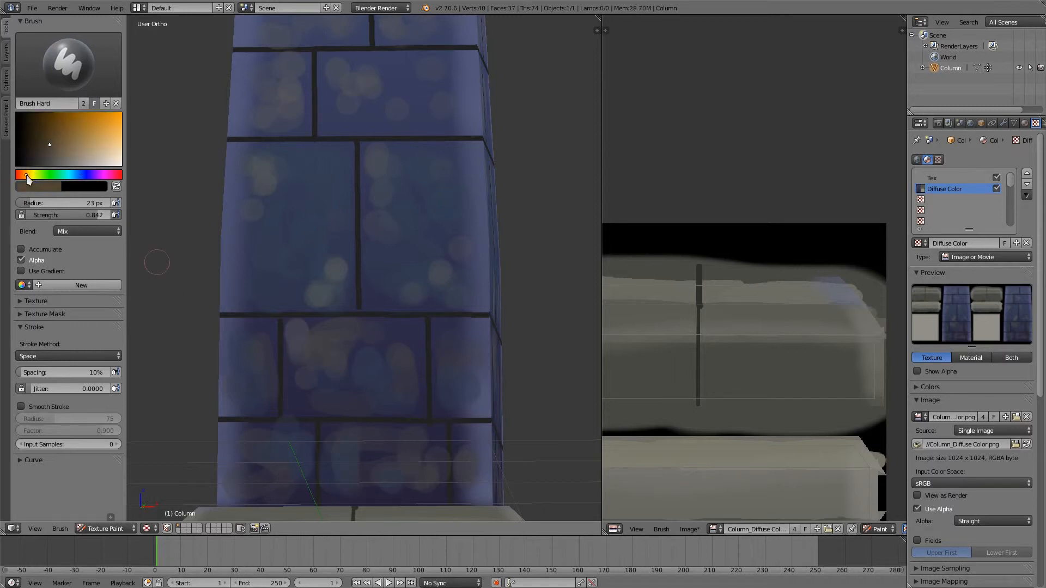
pyautogui.click(46, 137)
pyautogui.click(380, 459)
# - Choose a more saturated reddish-orange and dab rusty patches on the large third-row bricks and the second row's wide brick
pyautogui.click(20, 175)
pyautogui.click(61, 133)
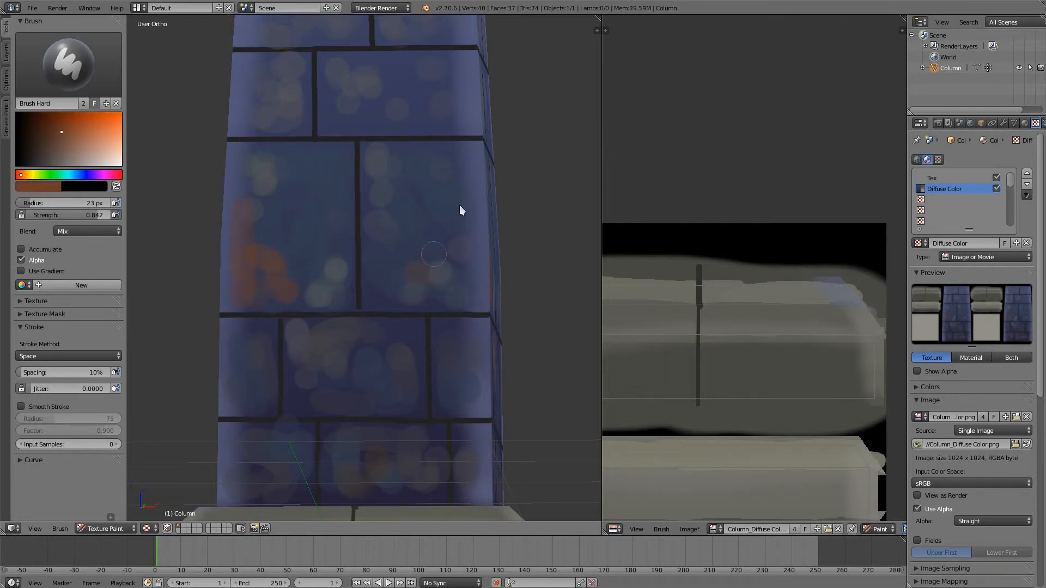
pyautogui.moveTo(459, 205)
pyautogui.mouseDown(button='middle')
pyautogui.moveTo(443, 231)
pyautogui.moveTo(368, 227)
pyautogui.mouseUp(button='middle')
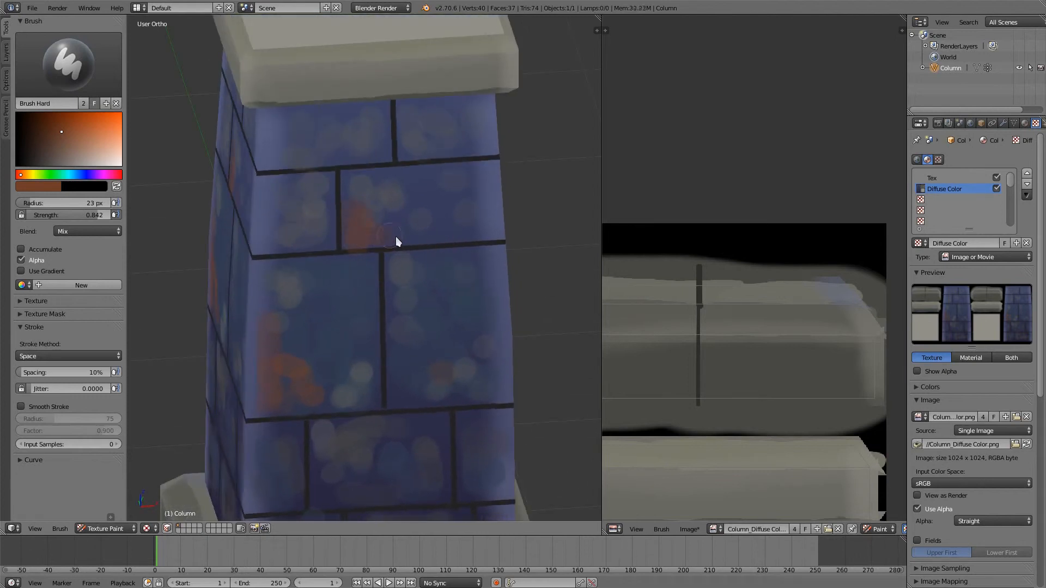
# - Sample the cap's stone colour, darken it and dab spots along the cap's front face
pyautogui.moveTo(449, 134)
pyautogui.mouseDown(button='middle')
pyautogui.moveTo(397, 174)
pyautogui.moveTo(378, 269)
pyautogui.moveTo(369, 209)
pyautogui.mouseUp(button='middle')
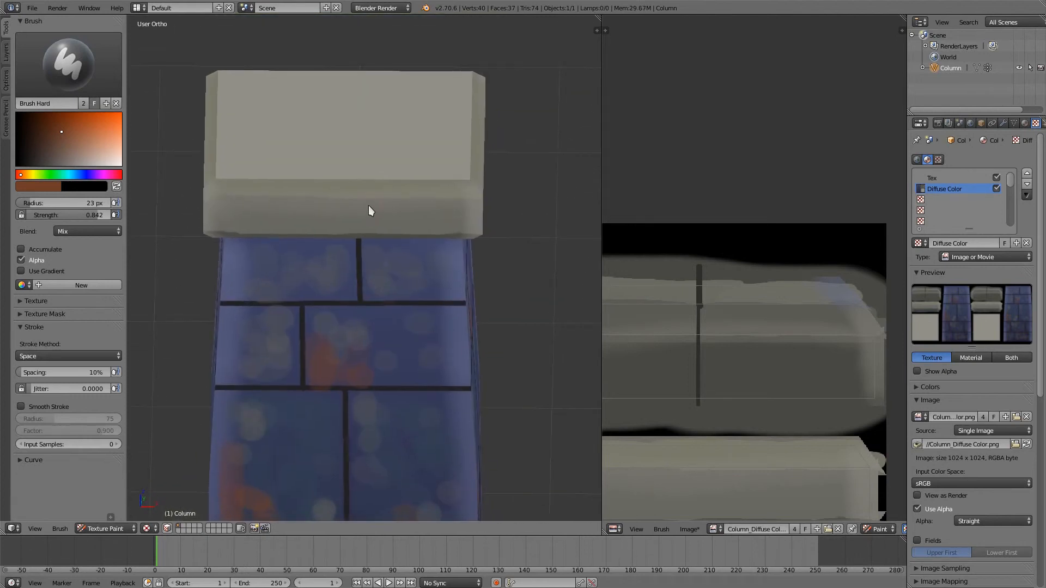
pyautogui.press('s')
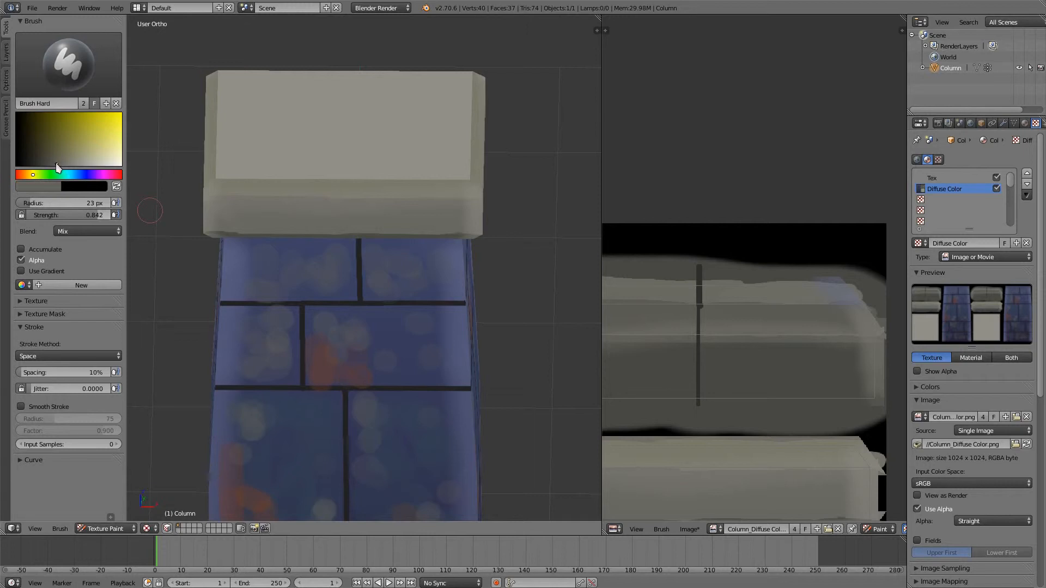
pyautogui.click(423, 215)
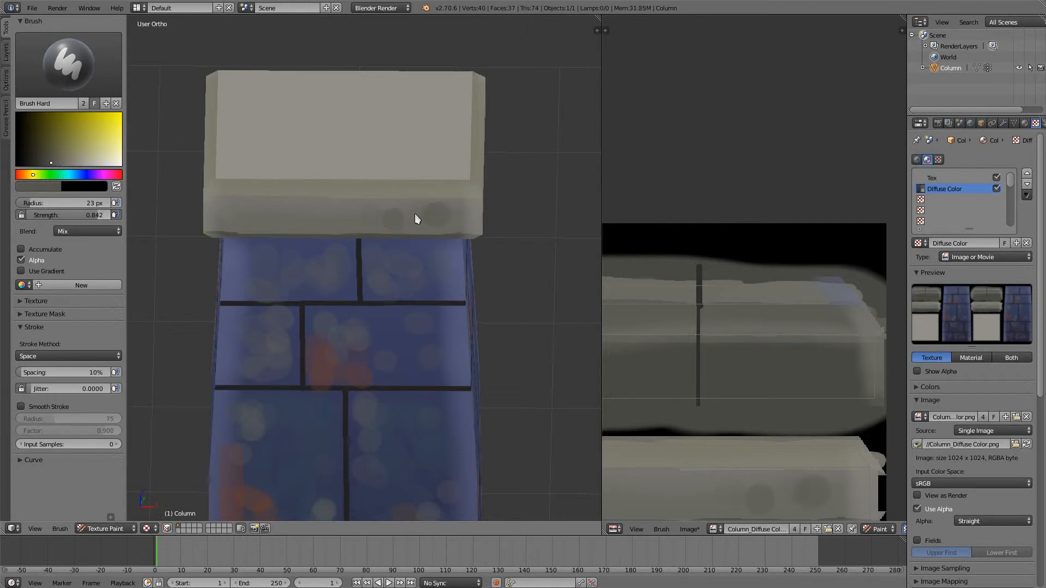
pyautogui.click(359, 218)
pyautogui.click(279, 210)
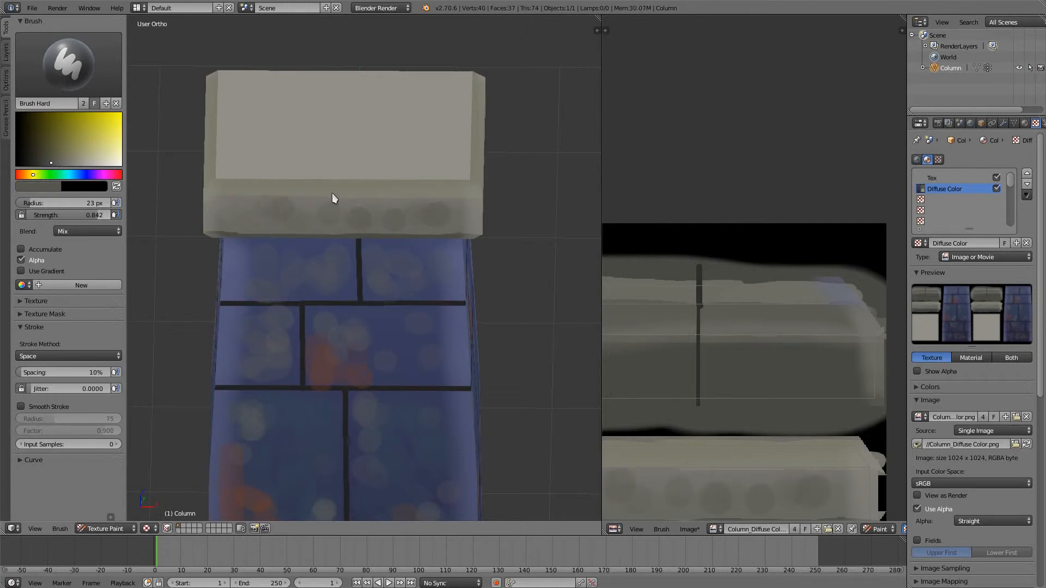
pyautogui.click(377, 191)
# - Set the brush radius to 39 px and dab dark grey blotches over the front half of the cap's flat top
pyautogui.moveTo(420, 128); pyautogui.dragTo(421, 175, button='middle')
pyautogui.press('f')
pyautogui.click(390, 264)
pyautogui.moveTo(438, 234)
pyautogui.mouseDown()
pyautogui.moveTo(439, 245)
pyautogui.moveTo(379, 267)
pyautogui.mouseUp()
pyautogui.click(396, 224)
pyautogui.moveTo(221, 307)
pyautogui.mouseDown(button='middle')
pyautogui.moveTo(361, 279)
pyautogui.moveTo(257, 300)
pyautogui.mouseUp(button='middle')
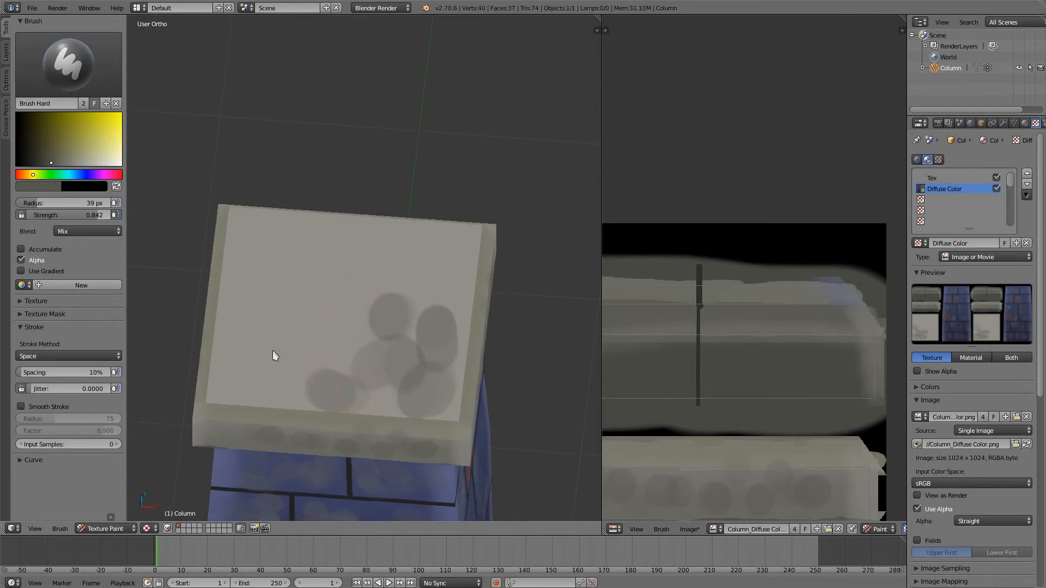
pyautogui.click(268, 387)
pyautogui.click(250, 337)
pyautogui.click(248, 325)
pyautogui.moveTo(293, 352); pyautogui.dragTo(299, 354)
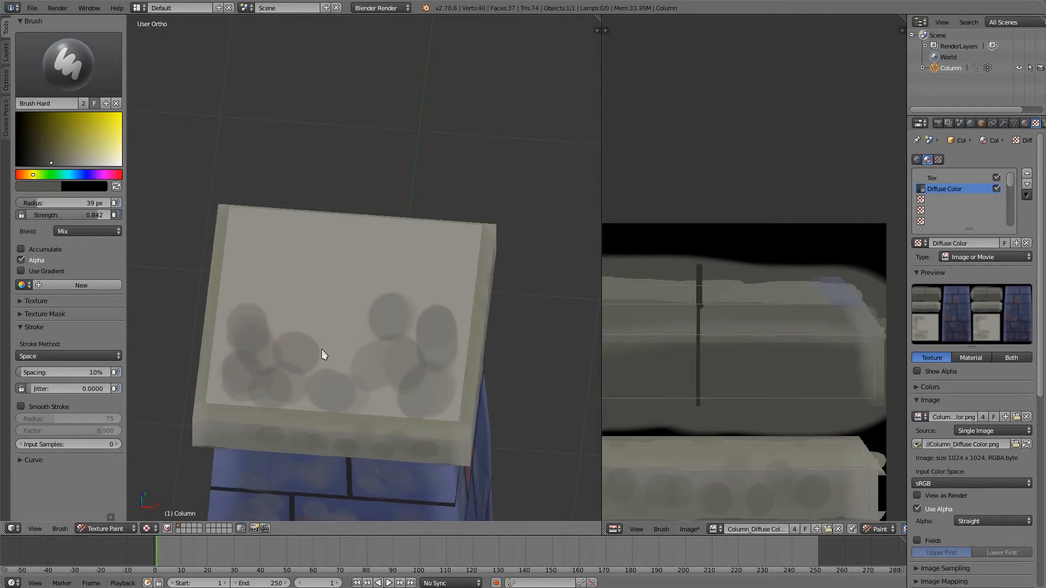
# - Dab dark grey blotches over the rear half and centre of the cap's flat top
pyautogui.click(317, 235)
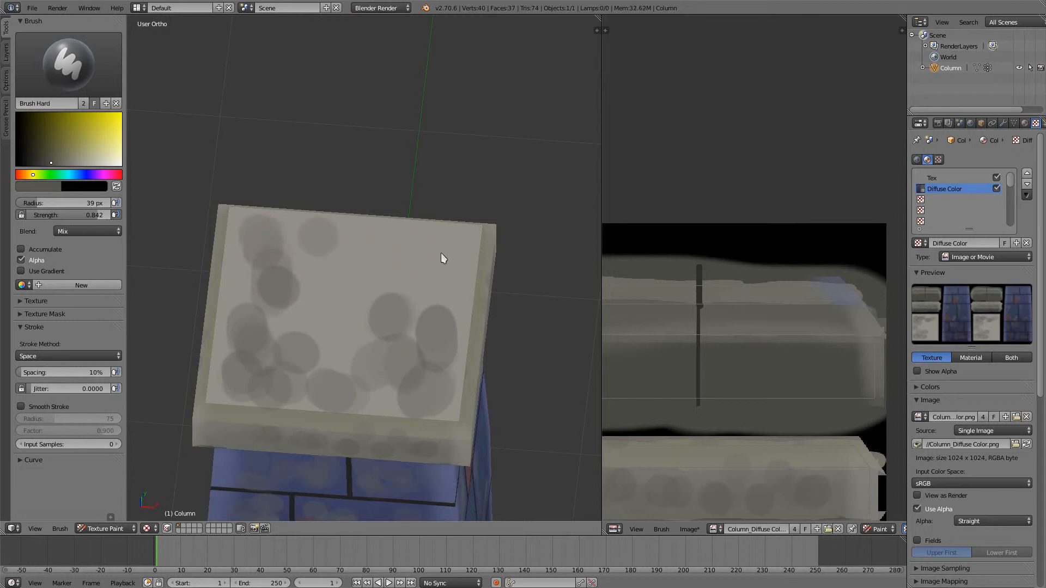
pyautogui.moveTo(376, 241)
pyautogui.mouseDown()
pyautogui.moveTo(408, 244)
pyautogui.moveTo(442, 273)
pyautogui.mouseUp()
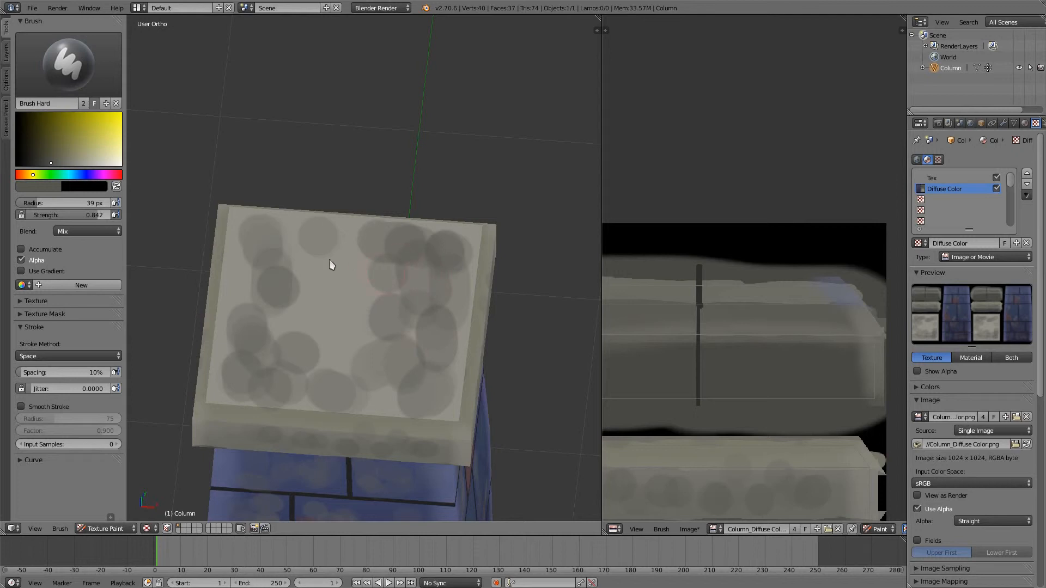
pyautogui.moveTo(329, 259)
pyautogui.mouseDown()
pyautogui.moveTo(358, 250)
pyautogui.moveTo(312, 253)
pyautogui.mouseUp()
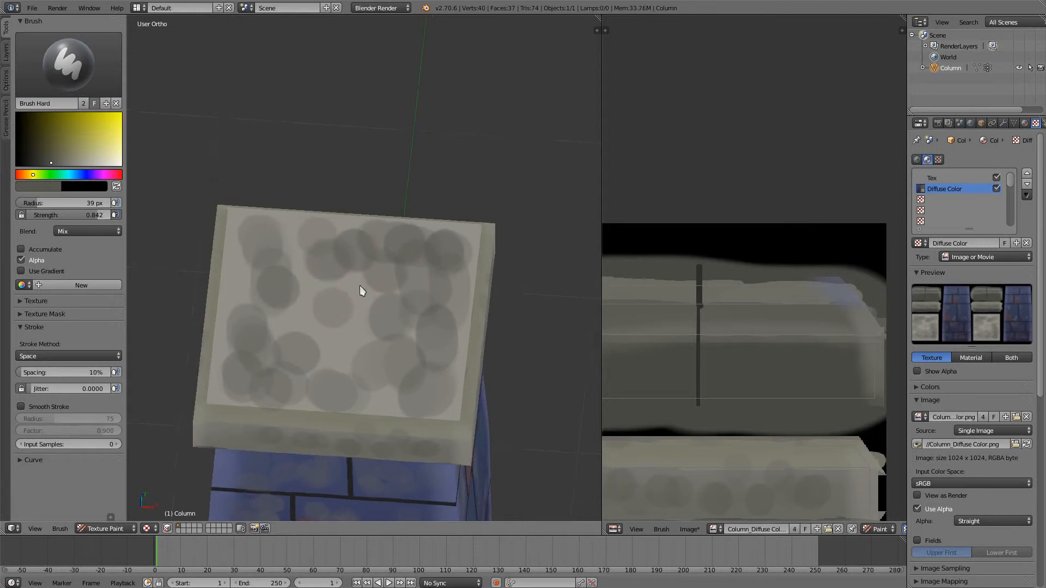
pyautogui.moveTo(360, 286)
pyautogui.mouseDown(button='middle')
pyautogui.moveTo(362, 294)
pyautogui.moveTo(330, 300)
pyautogui.mouseUp(button='middle')
# - Sample a lighter grey from the cap's flat top and paint between the dark blotches to blend them
pyautogui.press('s')
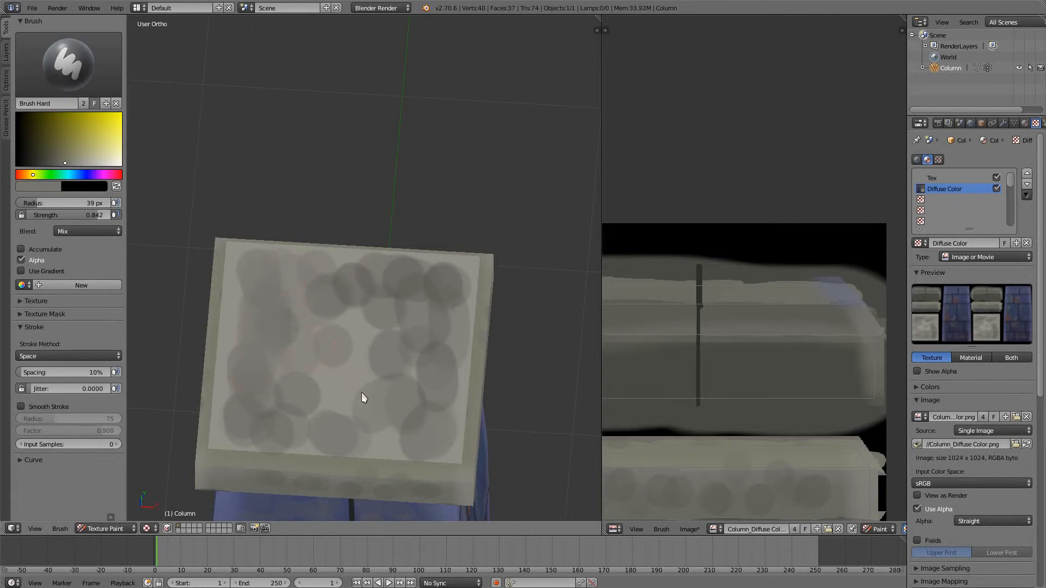
pyautogui.moveTo(364, 398); pyautogui.dragTo(354, 373)
pyautogui.moveTo(390, 334); pyautogui.dragTo(429, 369, button='middle')
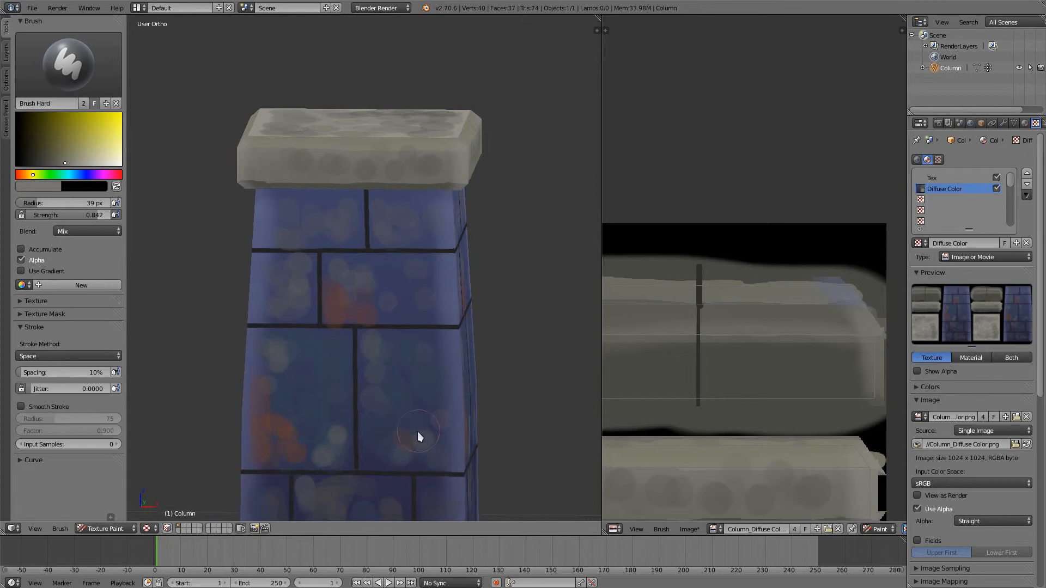
# - Sample the base's stone colour, darken it and dab spots along the base's front upper edge with a 19 px brush
pyautogui.keyDown('shift'); pyautogui.moveTo(418, 432); pyautogui.dragTo(431, 247, button='middle'); pyautogui.keyUp('shift')
pyautogui.moveTo(402, 308); pyautogui.dragTo(418, 272, button='middle')
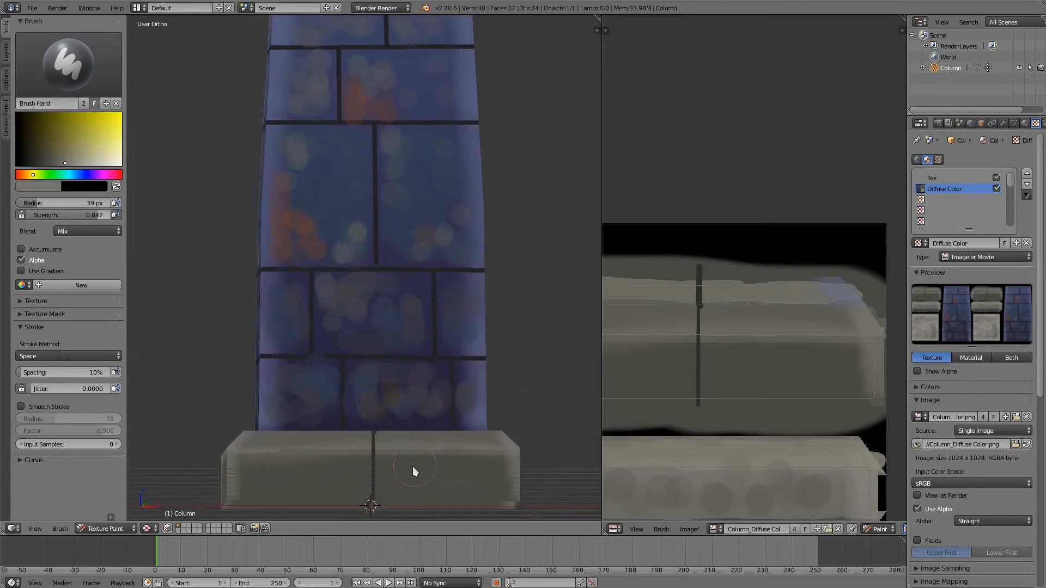
pyautogui.moveTo(413, 466); pyautogui.dragTo(405, 481, button='middle')
pyautogui.press('s')
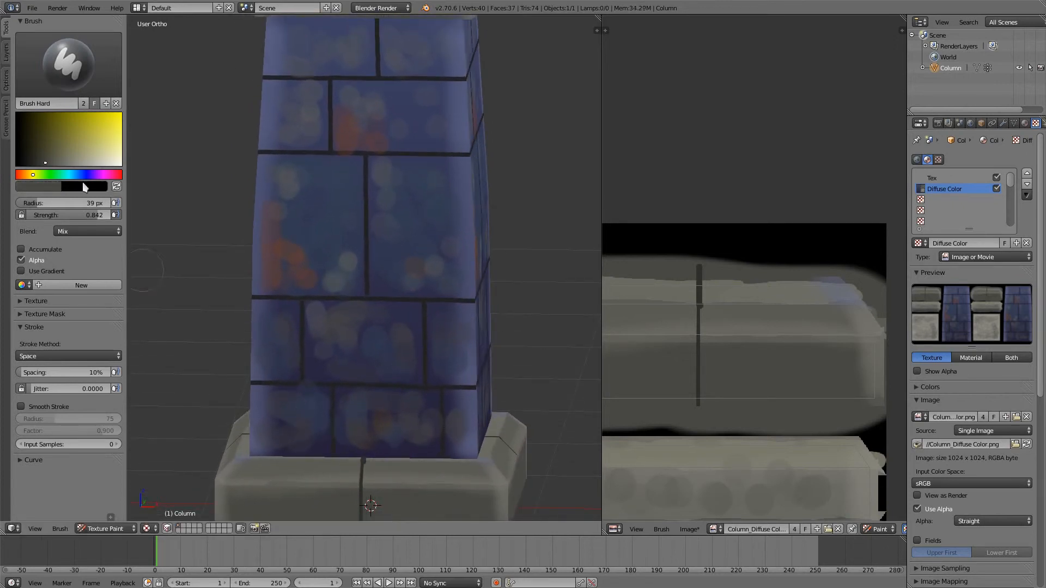
pyautogui.moveTo(46, 164); pyautogui.dragTo(42, 164)
pyautogui.press('f')
pyautogui.click(410, 479)
pyautogui.click(389, 476)
pyautogui.click(418, 474)
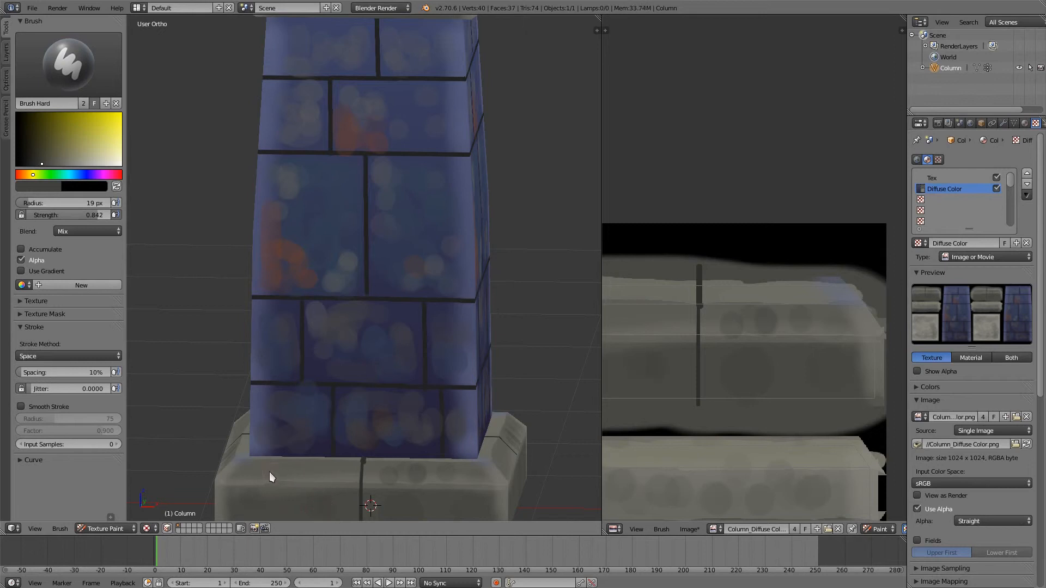
pyautogui.click(302, 473)
pyautogui.click(335, 471)
# - Blend the rusty and grey dabs on the second row's wide brick using blues and reds sampled from it
pyautogui.moveTo(358, 341)
pyautogui.mouseDown(button='middle')
pyautogui.moveTo(359, 384)
pyautogui.moveTo(360, 287)
pyautogui.moveTo(423, 249)
pyautogui.mouseUp(button='middle')
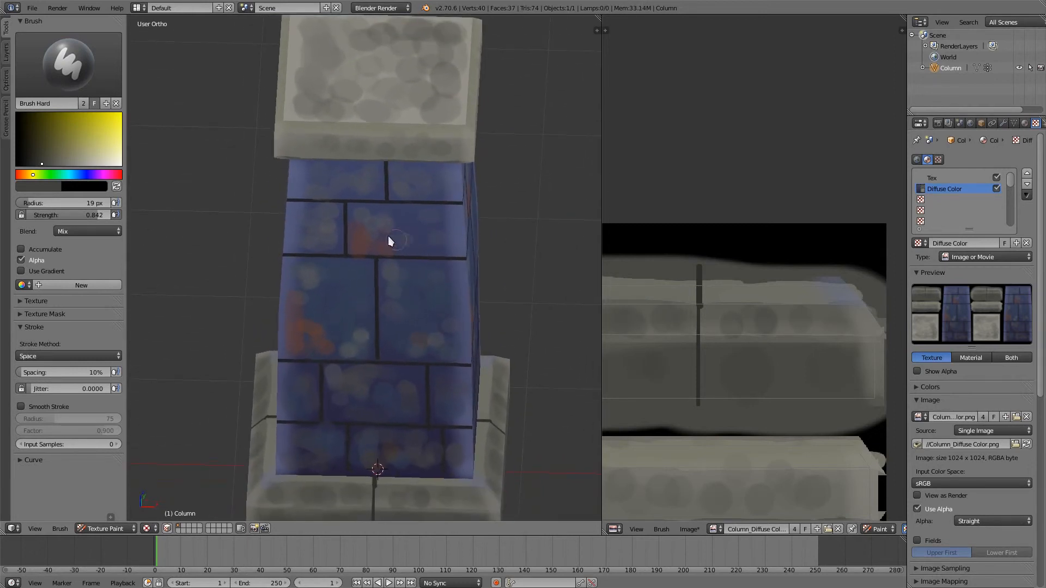
pyautogui.press('s')
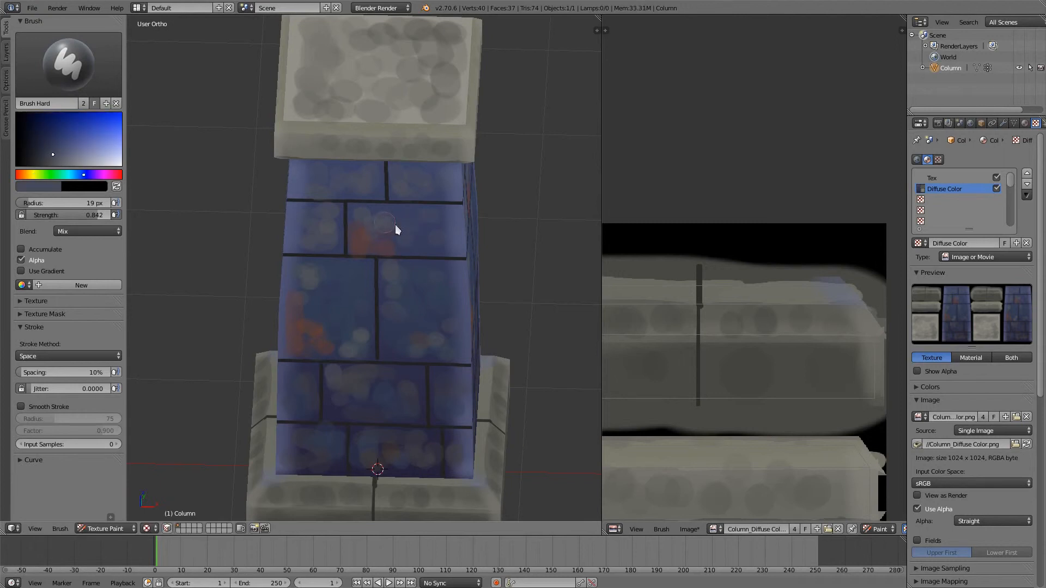
pyautogui.moveTo(422, 231); pyautogui.dragTo(411, 212, button='middle')
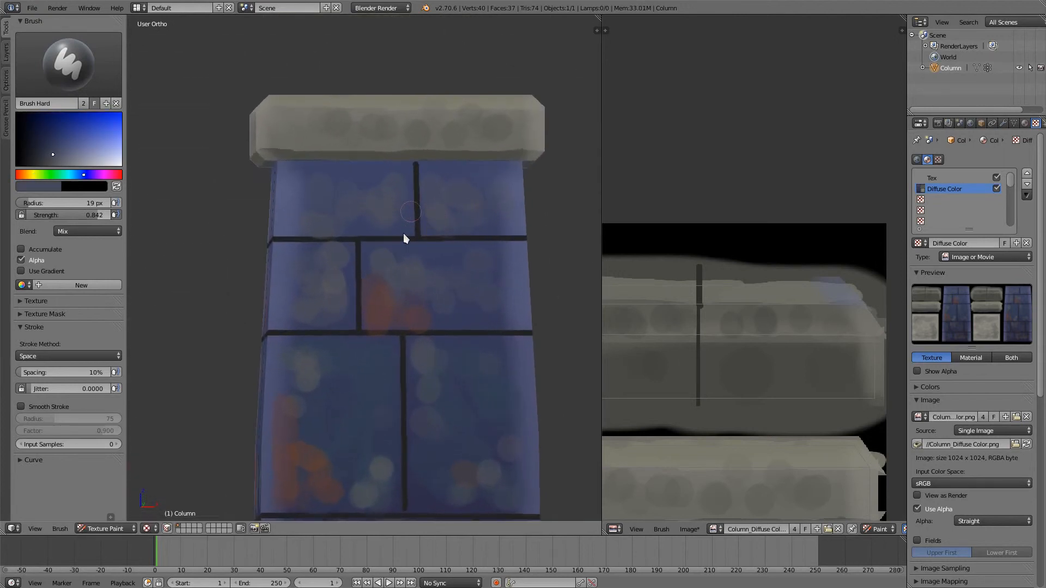
pyautogui.press('s')
pyautogui.press('s')
pyautogui.press('s')
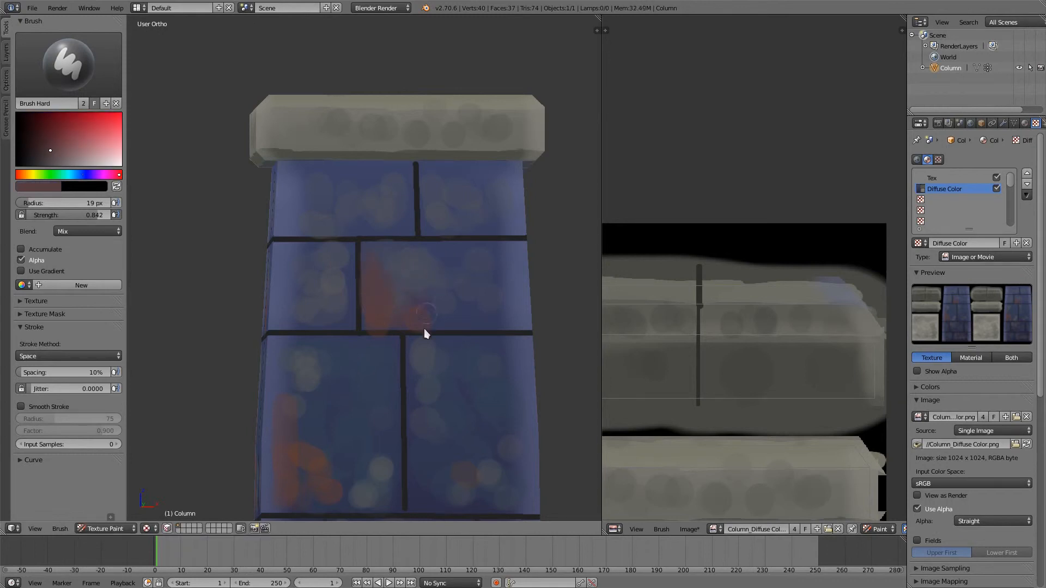
pyautogui.press('s')
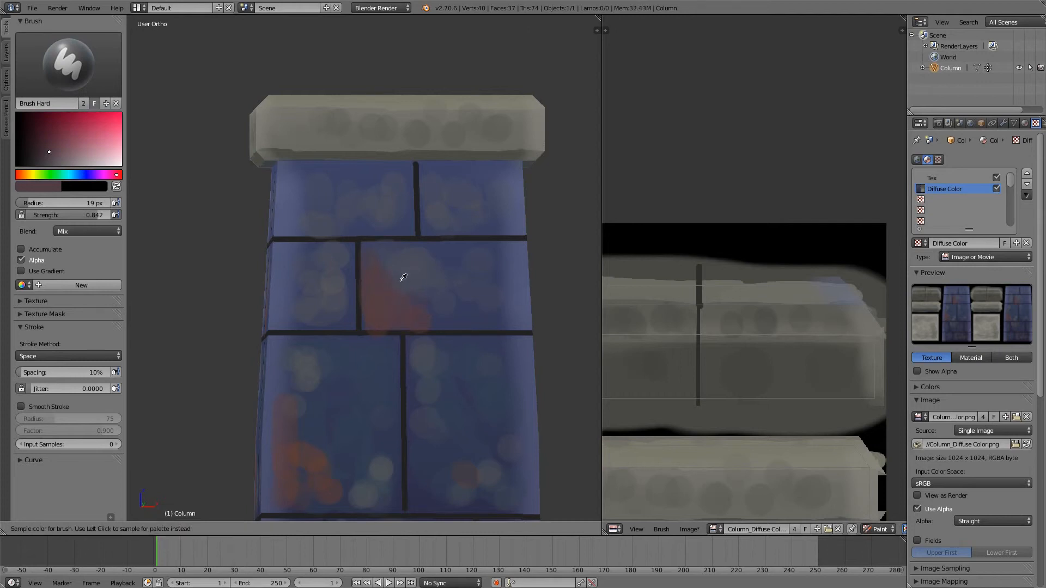
pyautogui.press('s')
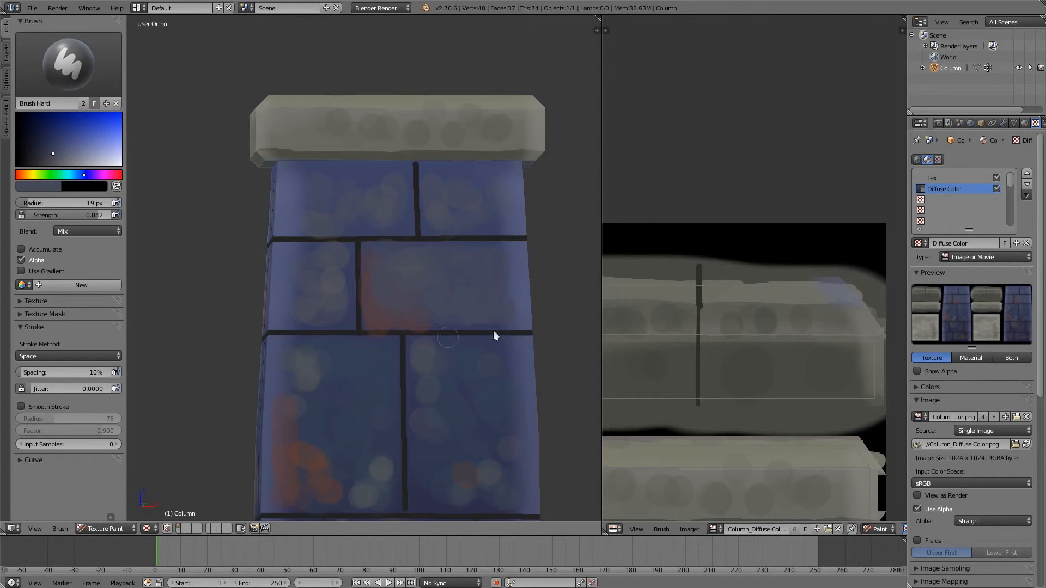
# - Shade the lower edge of the second-row bricks, sampling the dark mortar colour and nearby blues
pyautogui.press('s')
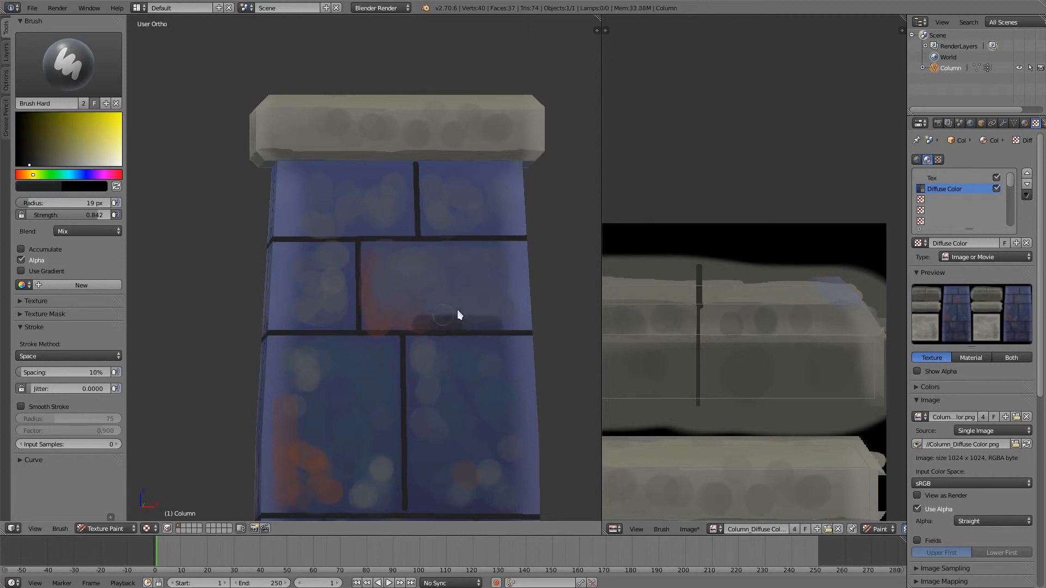
pyautogui.press('s')
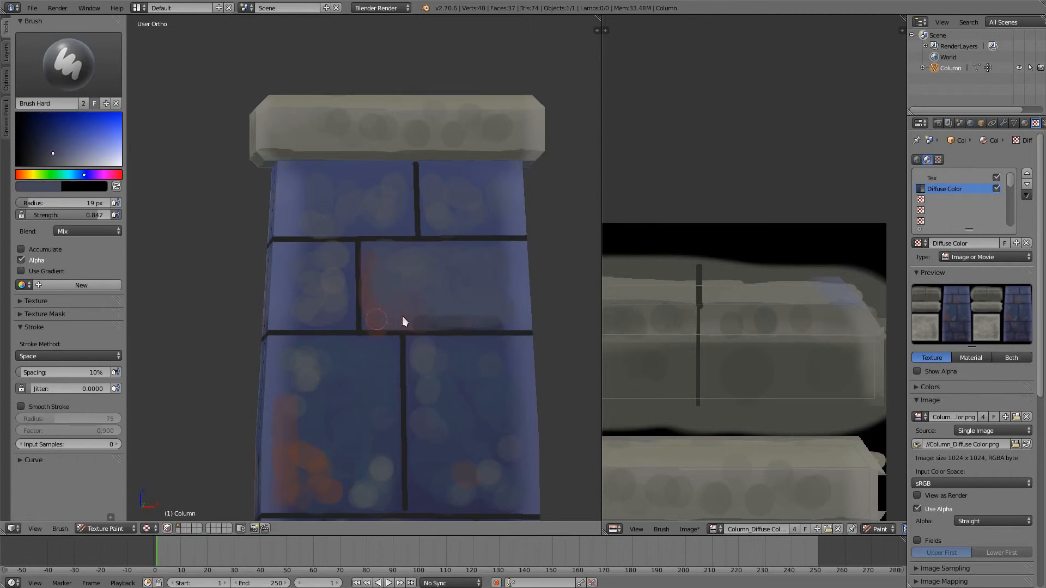
pyautogui.press('s')
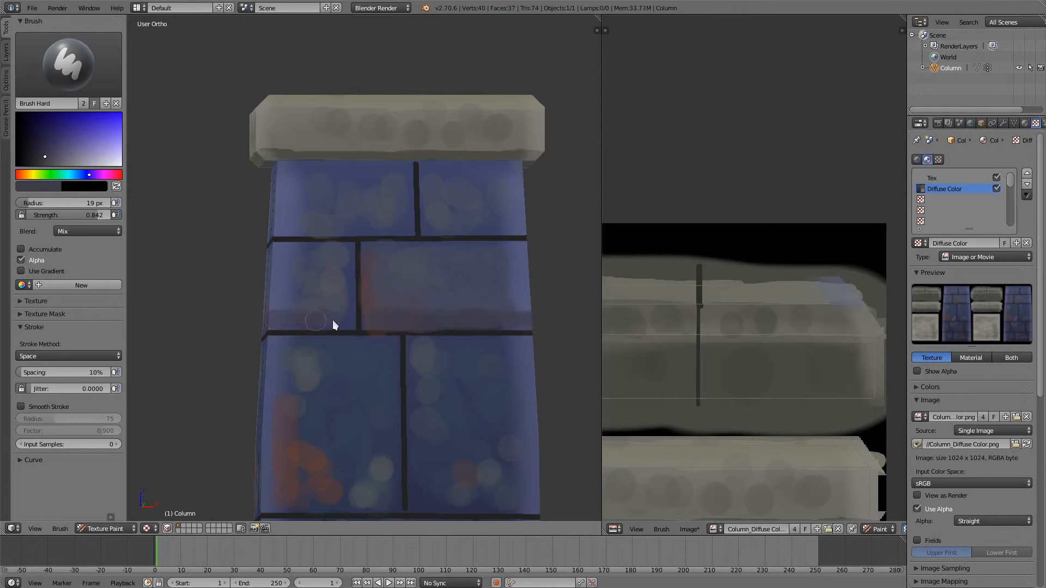
# - Blend the grey dabs on the second row's small brick and work a reddish tint into its lower part with sampled colours
pyautogui.press('s')
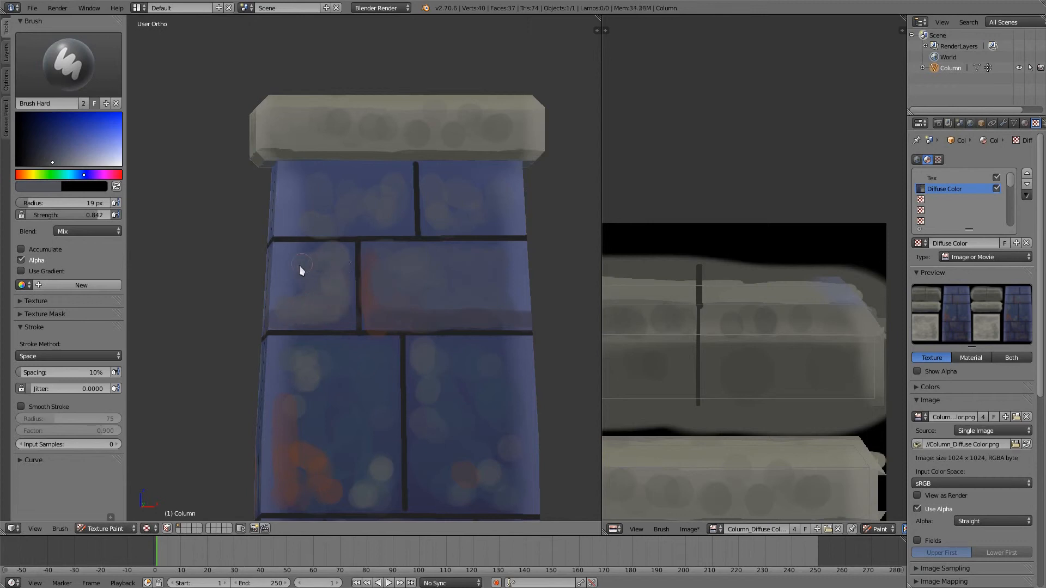
pyautogui.press('s')
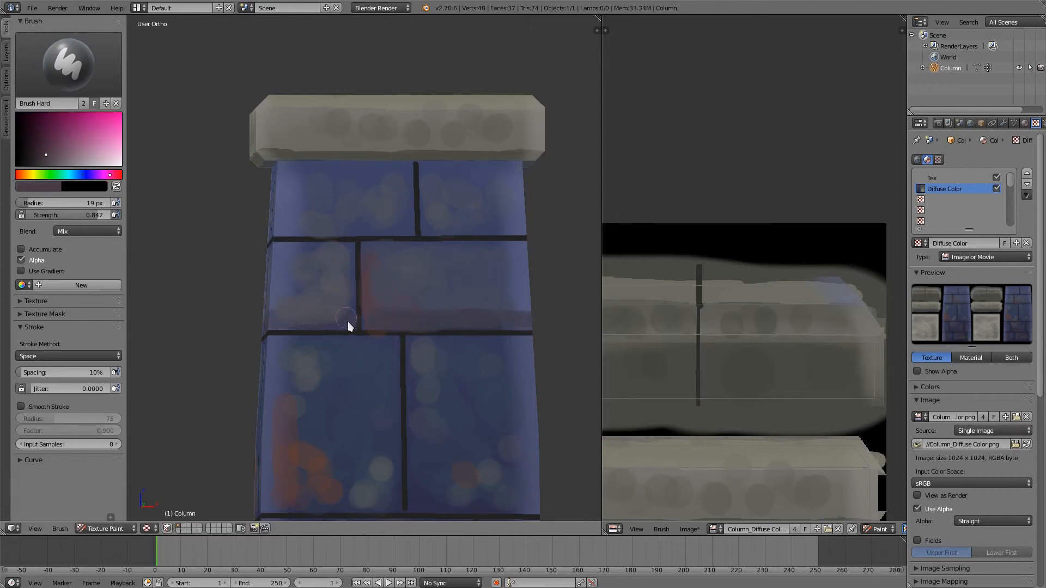
pyautogui.press('s')
pyautogui.click(320, 305)
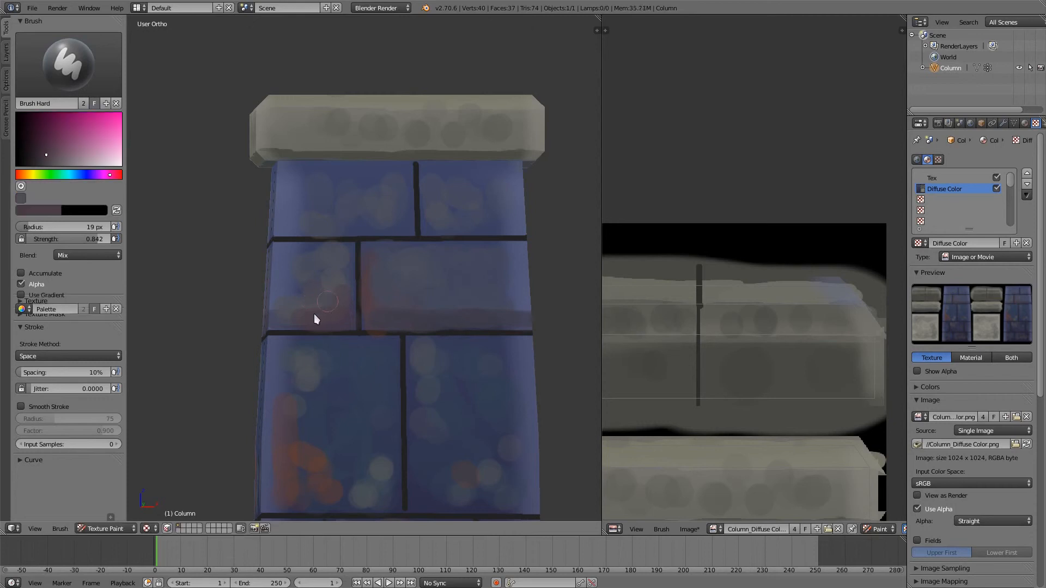
pyautogui.press('s')
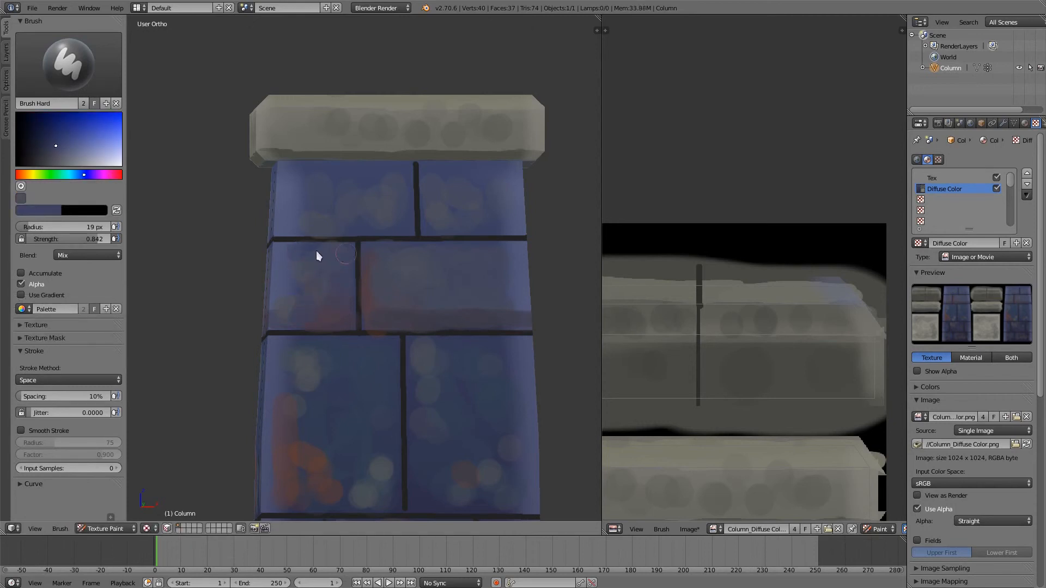
# - Sample a lighter blue and paint highlights along the upper part of the second-row bricks
pyautogui.press('s')
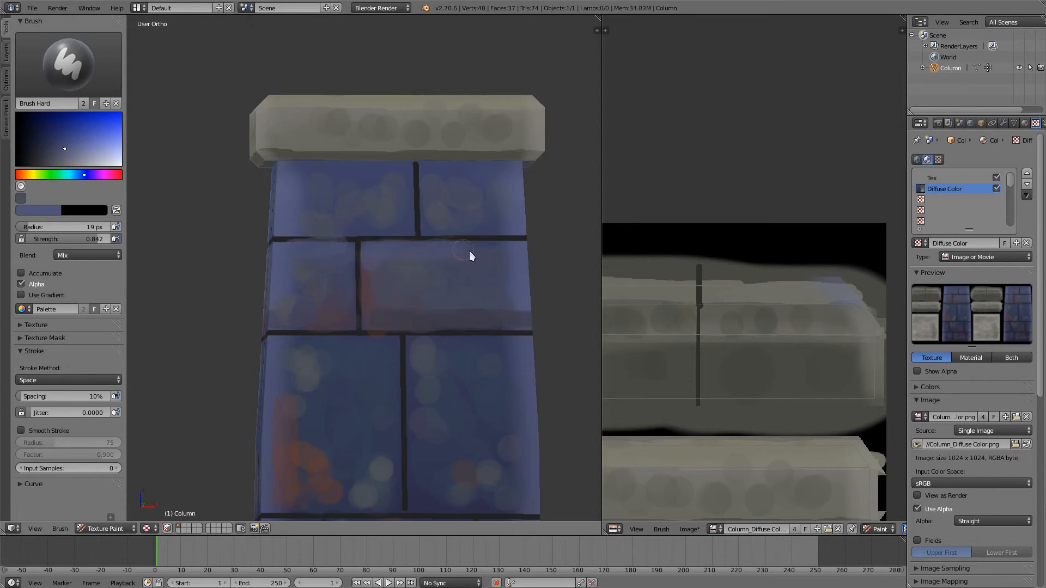
pyautogui.press('s')
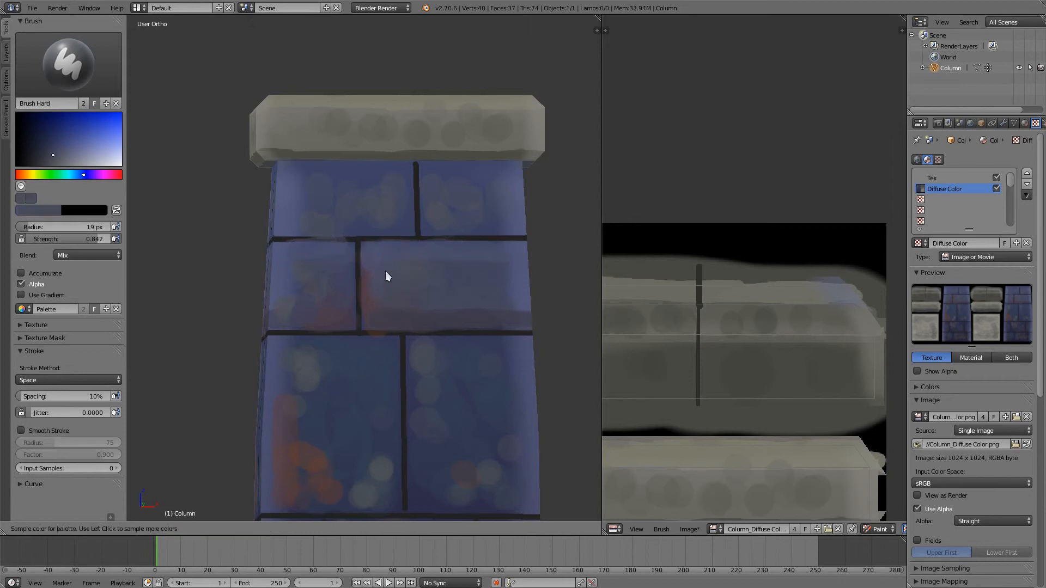
pyautogui.click(384, 270)
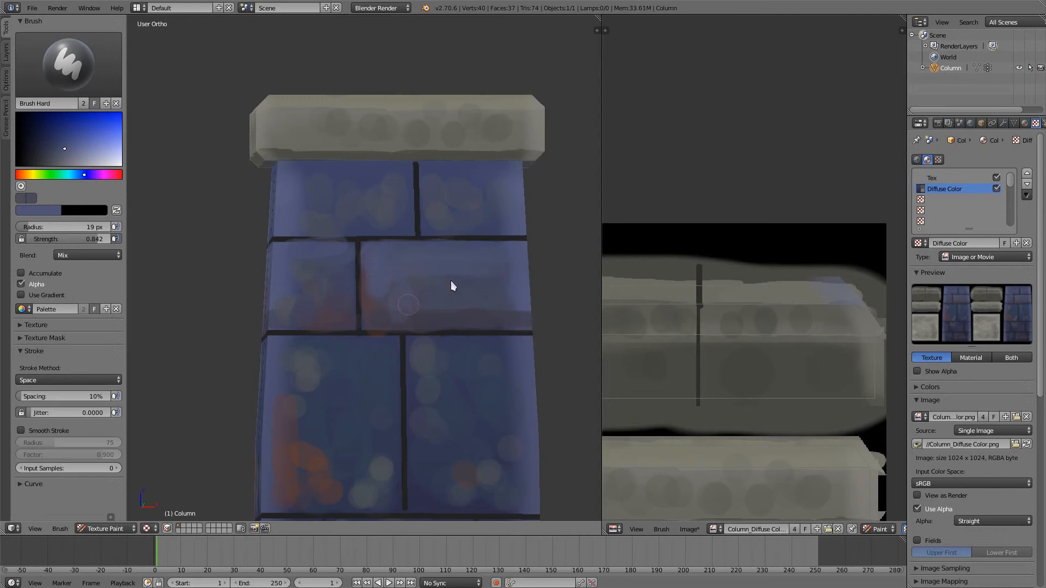
pyautogui.press('s')
pyautogui.click(423, 308)
# - Sample a grey-blue and brush it over the upper half of the third row's left brick
pyautogui.press('s')
pyautogui.click(293, 361)
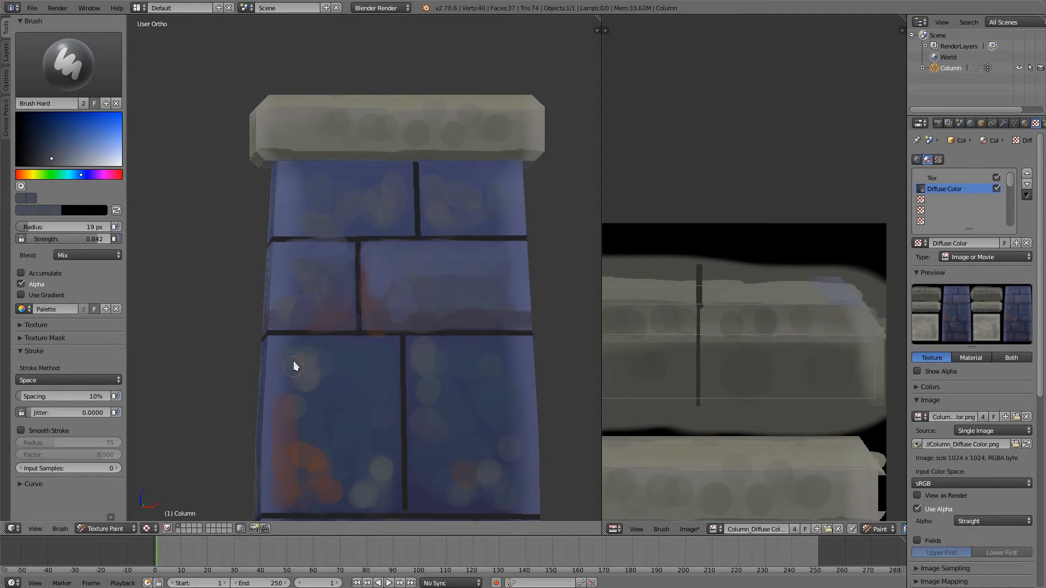
pyautogui.moveTo(375, 377); pyautogui.dragTo(346, 372)
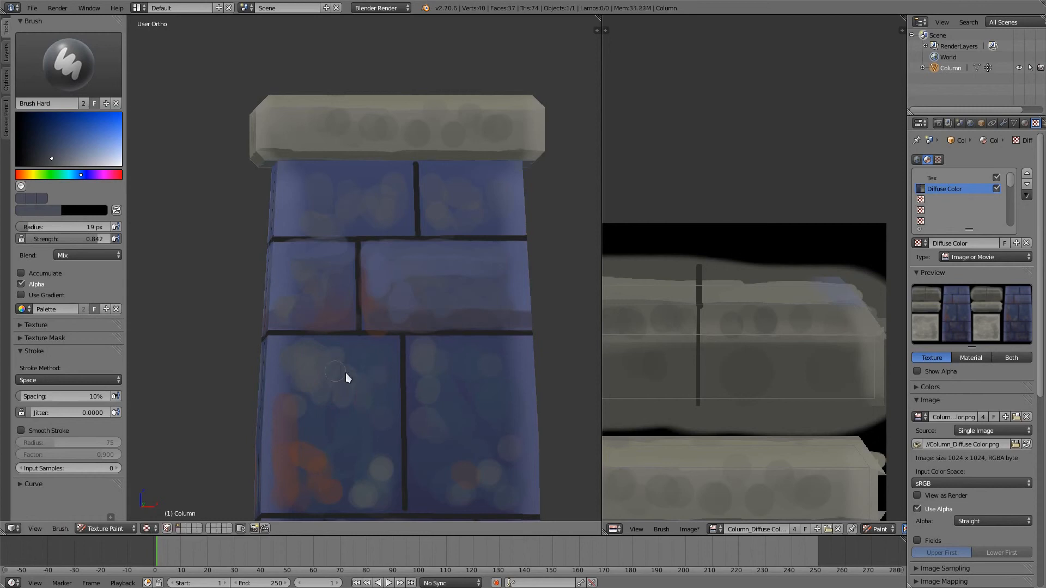
pyautogui.press('s')
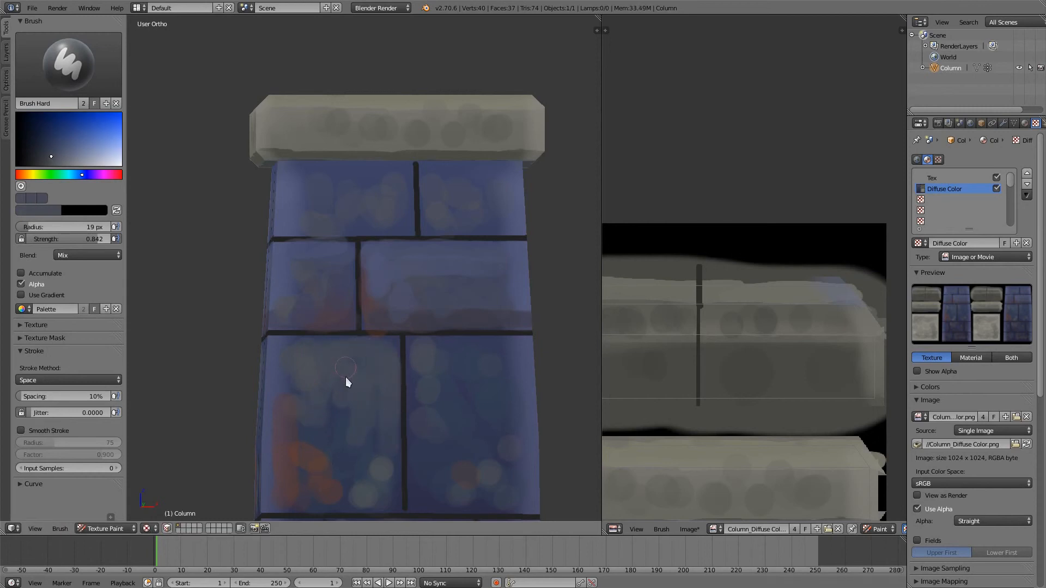
# - Tone down the rusty patches on the third row's left brick by painting over them with sampled blues and purples
pyautogui.keyDown('shift'); pyautogui.moveTo(346, 377); pyautogui.dragTo(378, 263, button='middle'); pyautogui.keyUp('shift')
pyautogui.press('s')
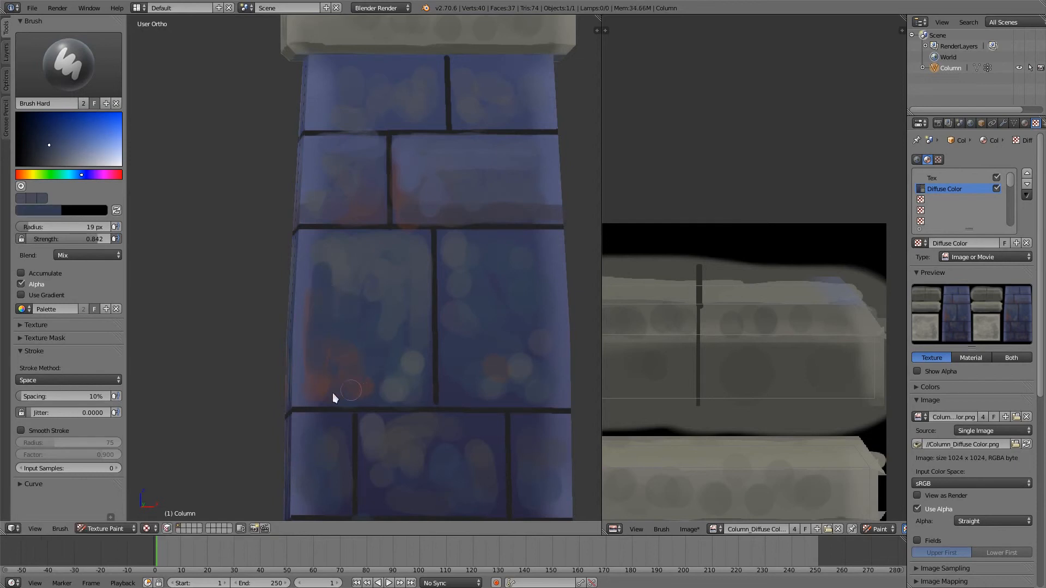
pyautogui.press('s')
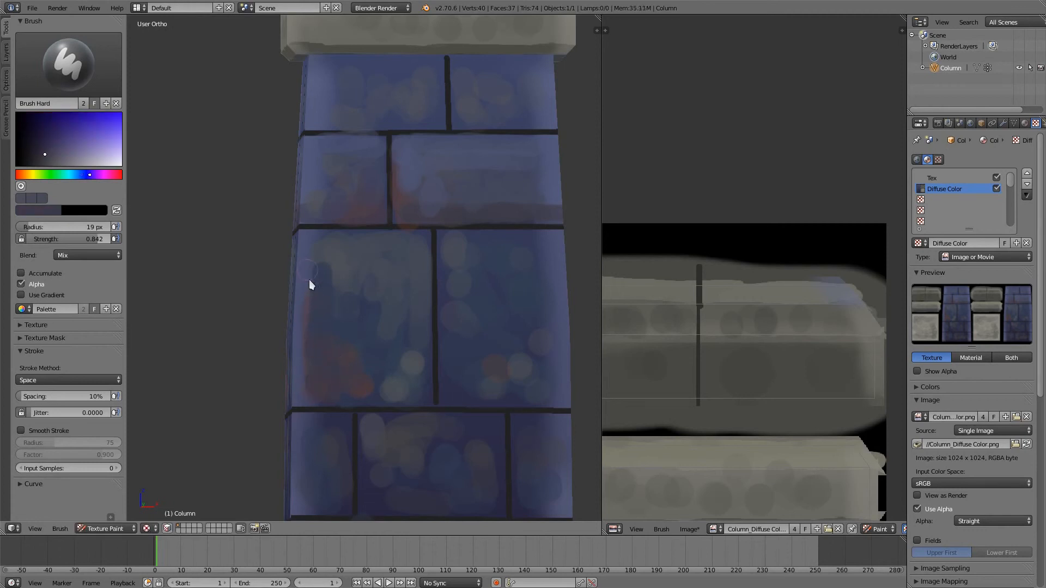
pyautogui.press('s')
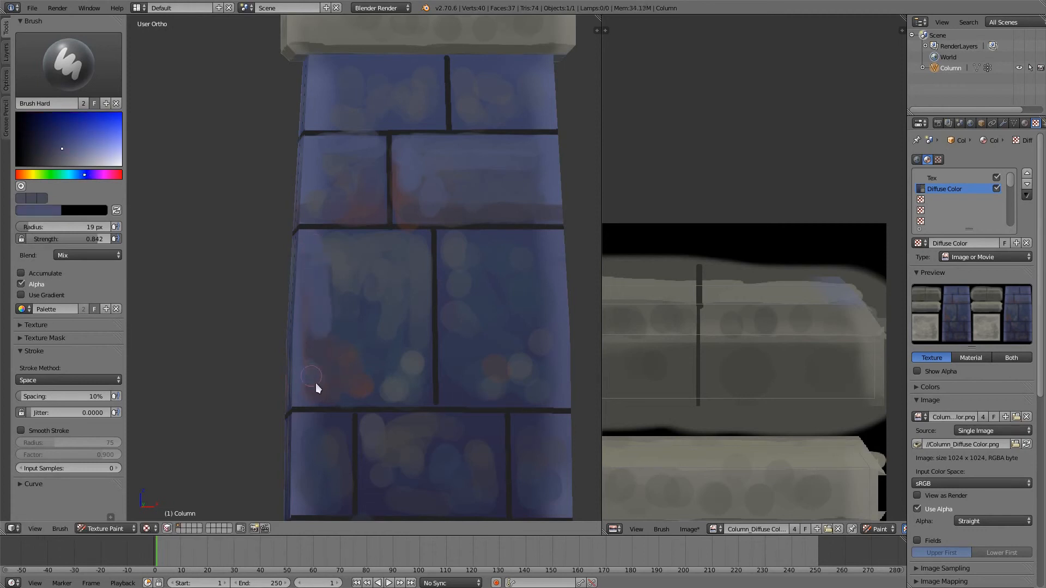
pyautogui.press('s')
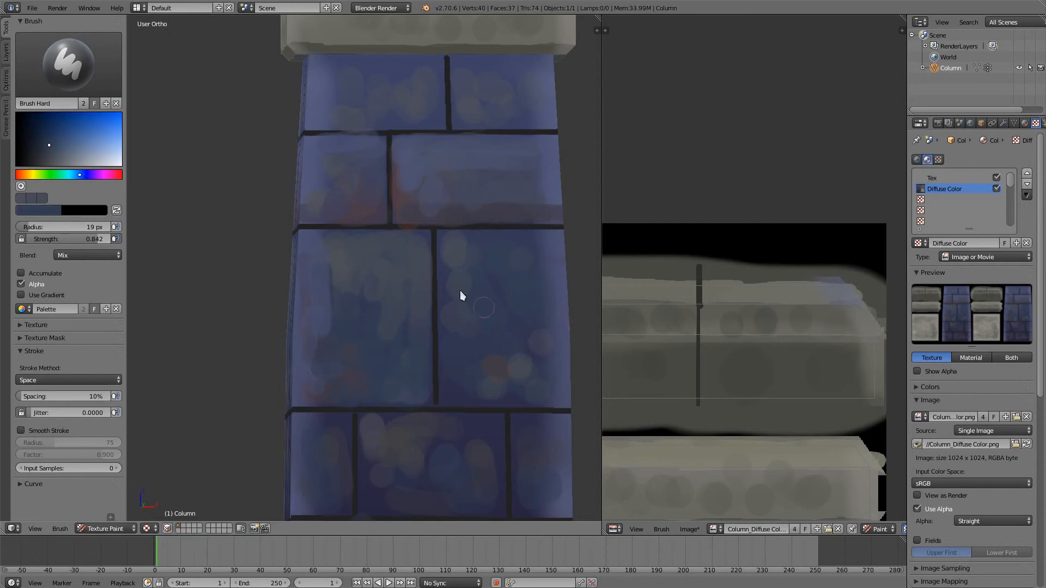
# - Blend the grey dabs on the upper part of the third row's right brick with sampled blues, enlarging the brush to 38 px
pyautogui.press('s')
pyautogui.press('s')
pyautogui.press('s')
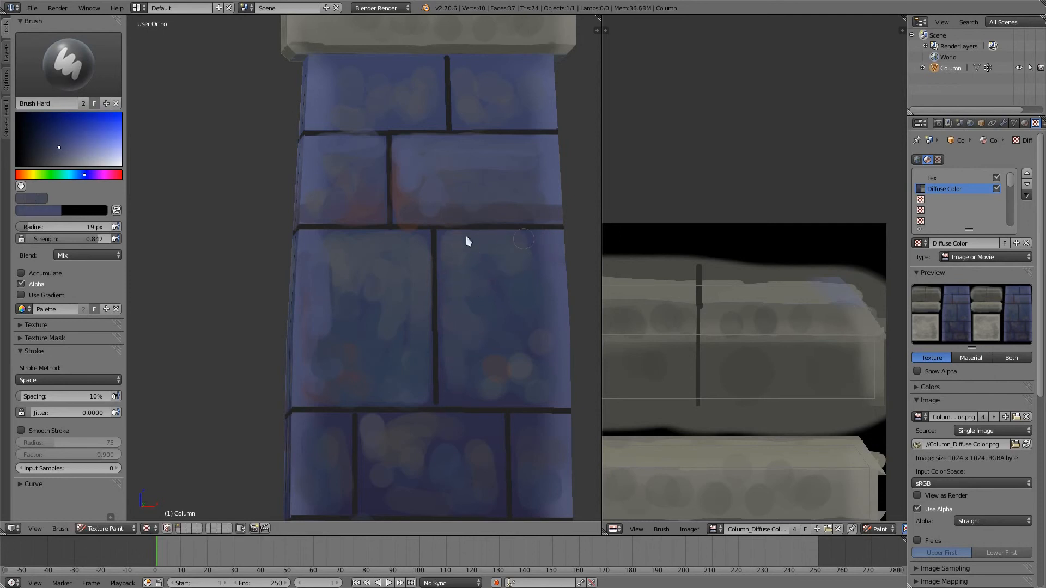
pyautogui.click(531, 350)
# - Blend the grey and rusty dabs on the third row's left brick by painting over them with sampled blues
pyautogui.press('s')
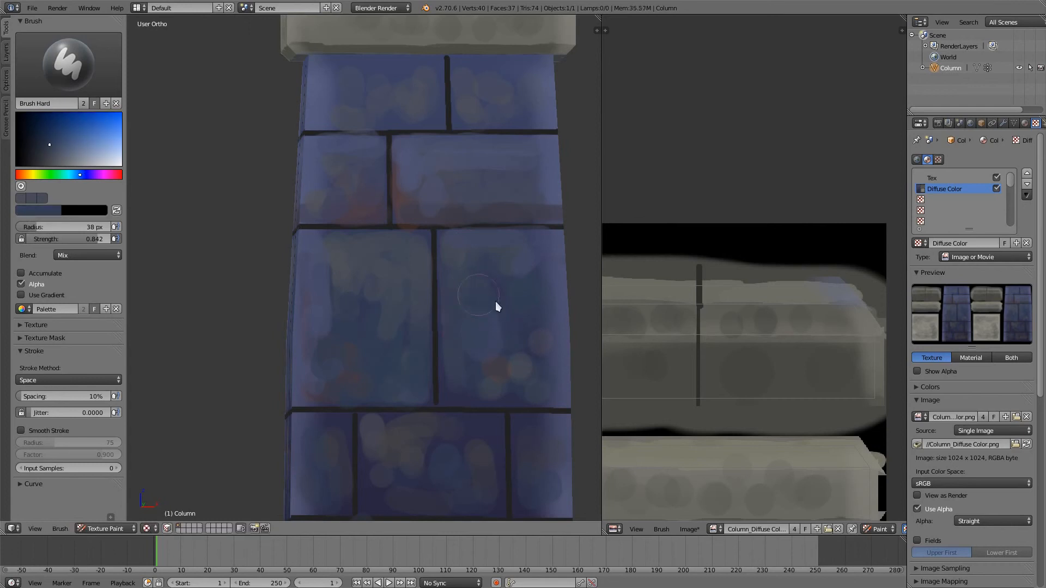
pyautogui.press('s')
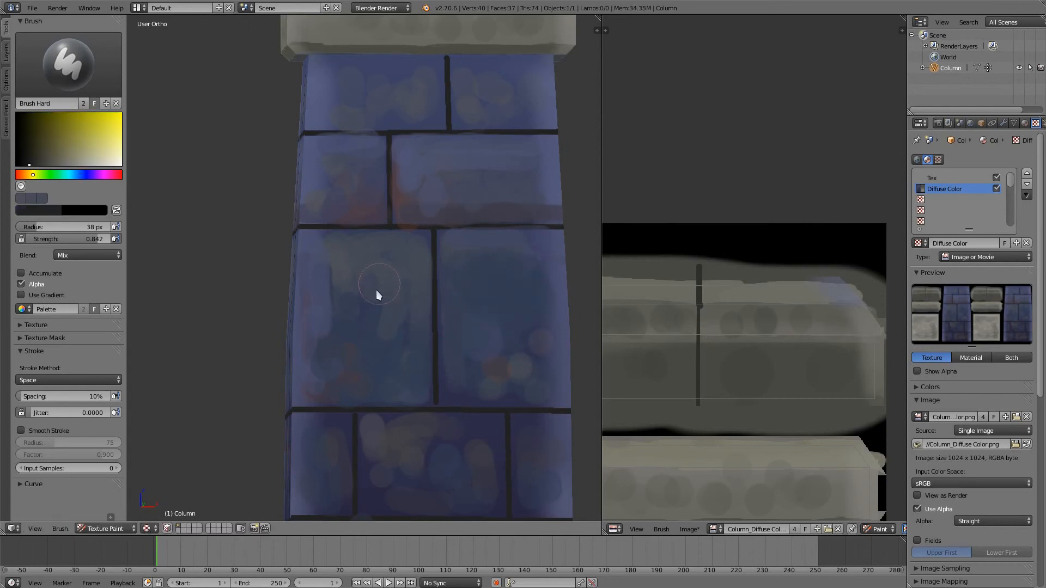
pyautogui.moveTo(373, 291); pyautogui.dragTo(335, 283)
pyautogui.press('s')
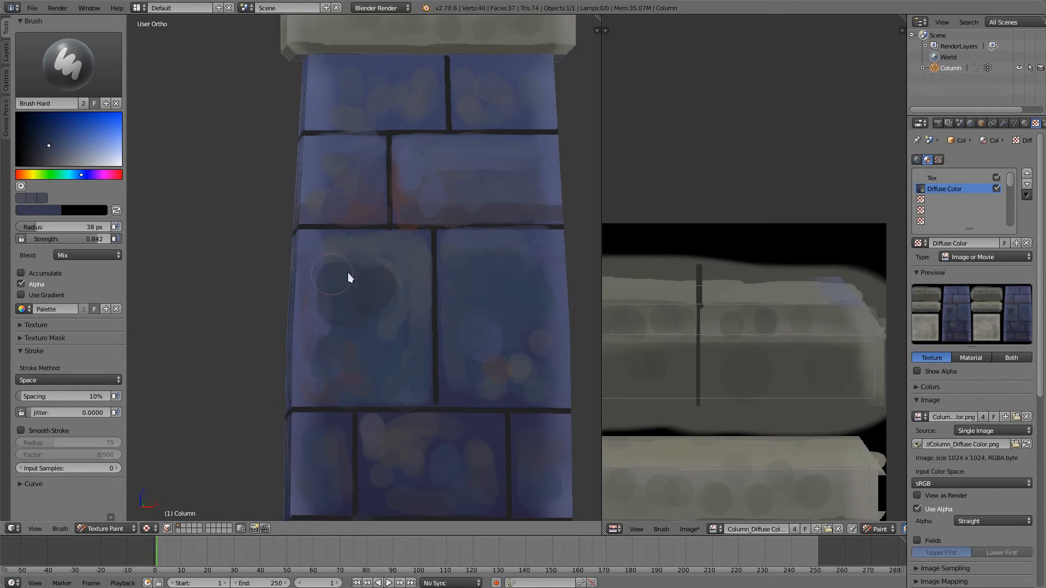
pyautogui.moveTo(322, 253); pyautogui.dragTo(403, 286)
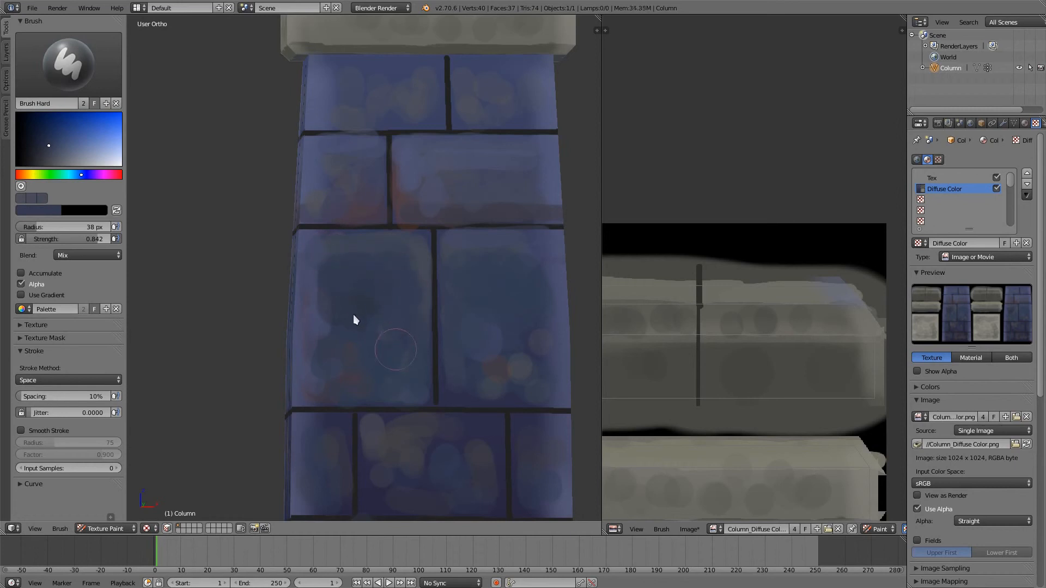
pyautogui.press('s')
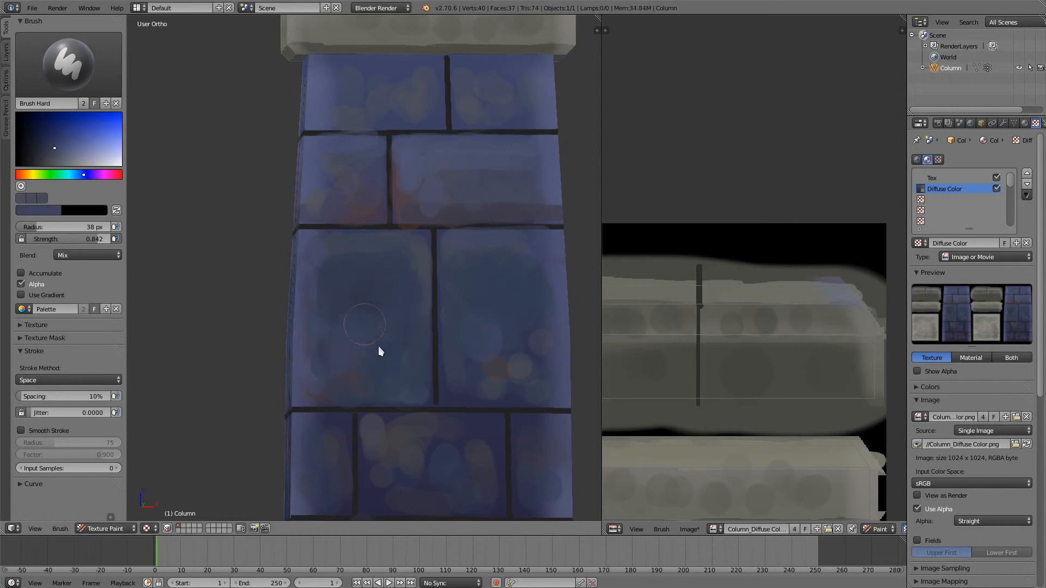
pyautogui.moveTo(364, 290)
pyautogui.mouseDown(button='middle')
pyautogui.moveTo(352, 293)
pyautogui.moveTo(398, 143)
pyautogui.mouseUp(button='middle')
# - Smooth out the colour dabs on the fourth-row bricks by painting over them with sampled dark blues and purples
pyautogui.moveTo(390, 301)
pyautogui.mouseDown()
pyautogui.moveTo(420, 339)
pyautogui.moveTo(438, 321)
pyautogui.mouseUp()
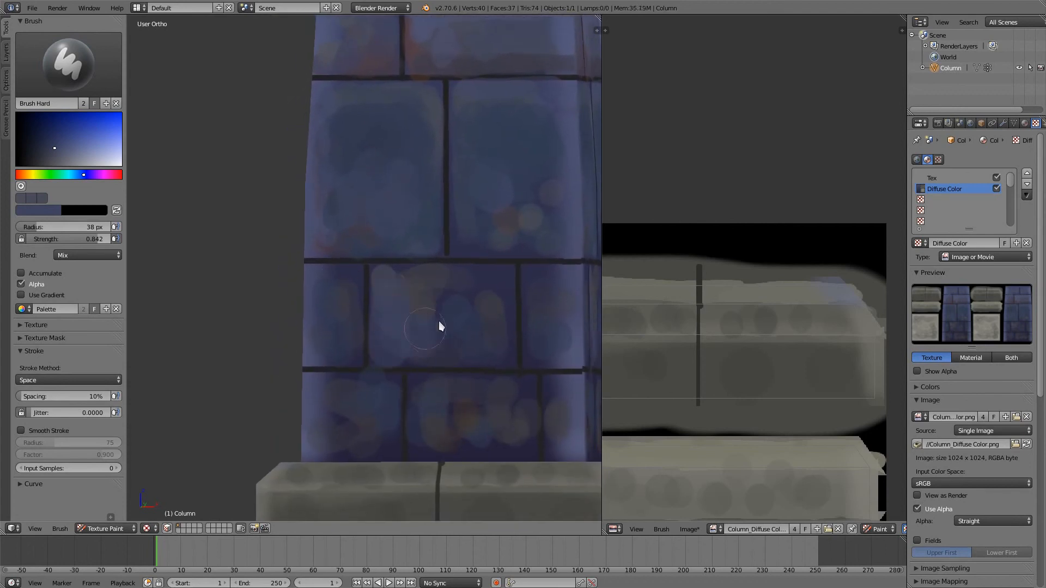
pyautogui.press('s')
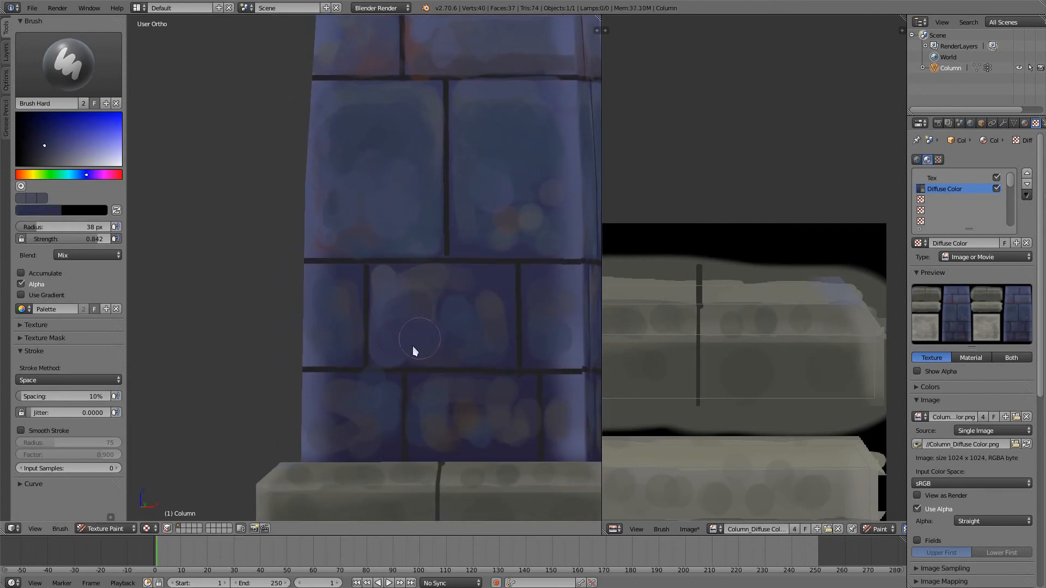
pyautogui.press('s')
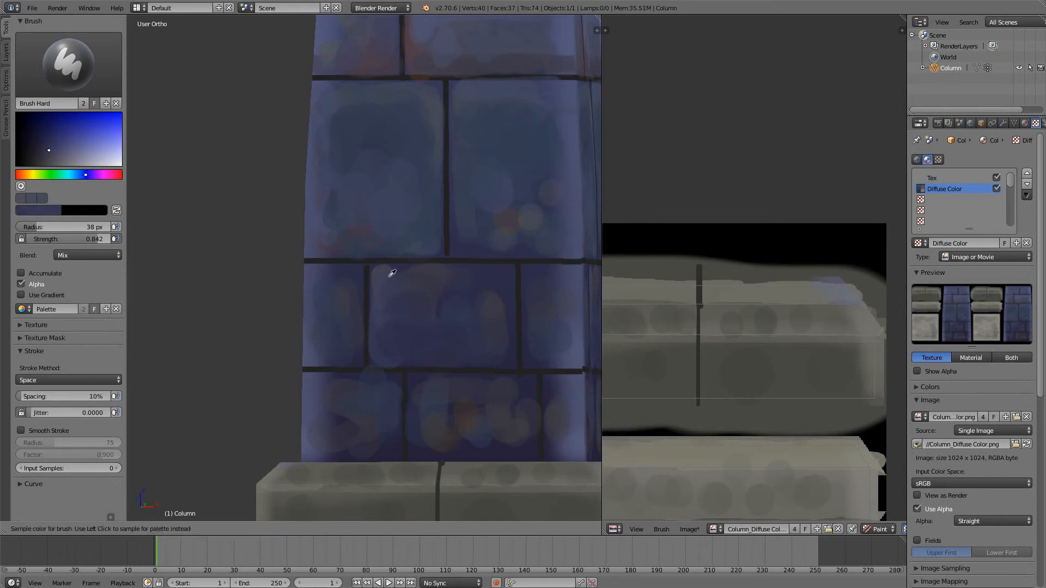
pyautogui.moveTo(505, 289); pyautogui.dragTo(480, 328)
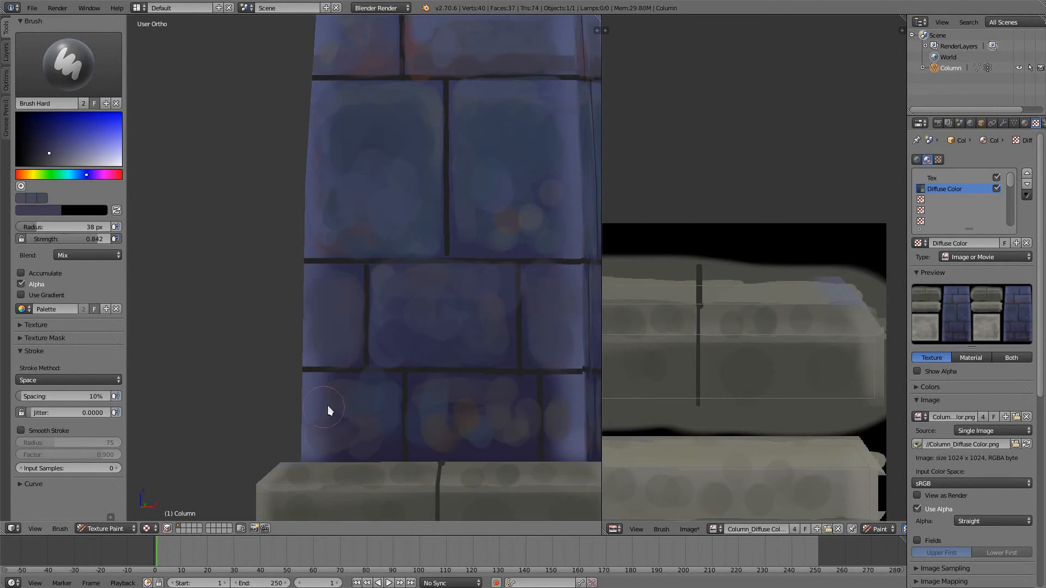
# - Blend the dabs on the bottom row's left brick with sampled dark blues and add a lighter blue dab near its outer edge
pyautogui.press('s')
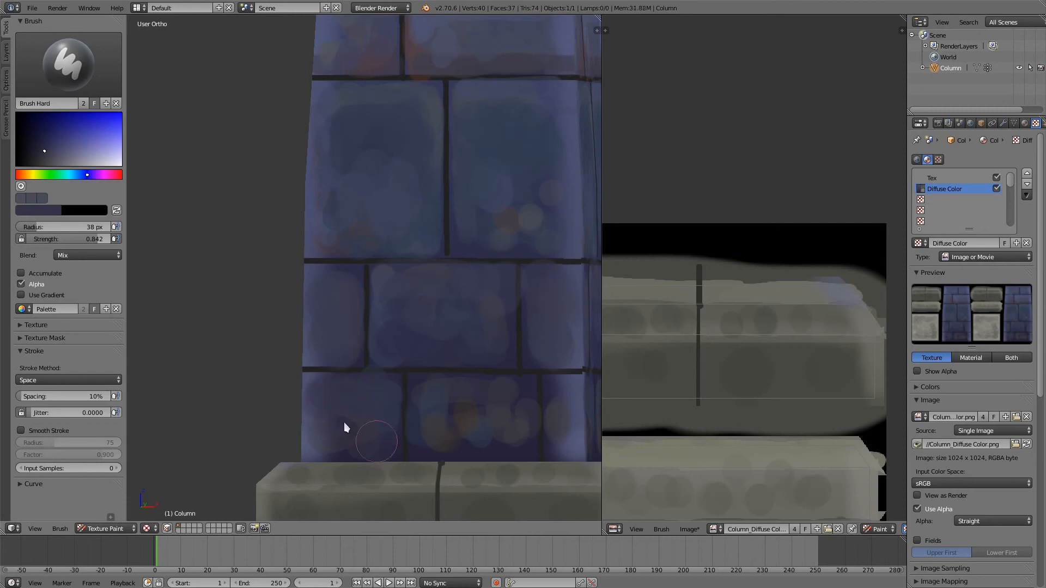
pyautogui.press('s')
pyautogui.moveTo(342, 406); pyautogui.dragTo(350, 402)
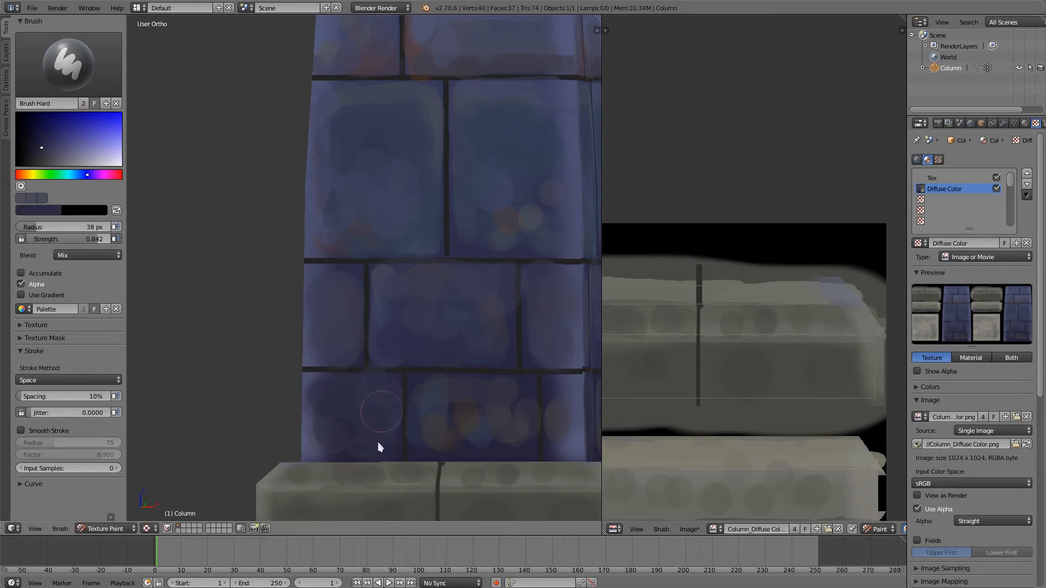
pyautogui.press('s')
pyautogui.click(320, 412)
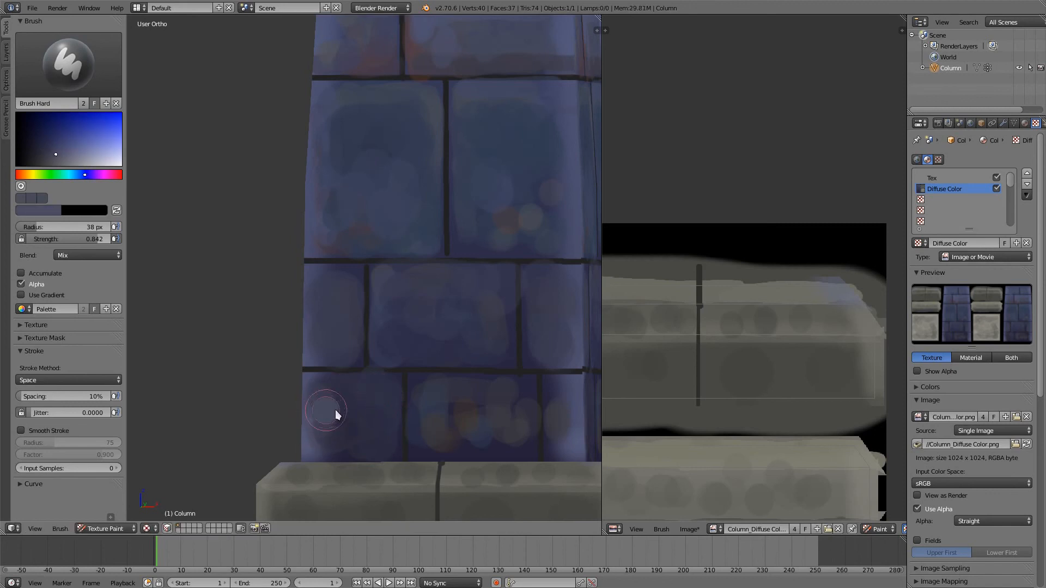
# - Reduce the brush radius to 12 px and paint lighter blue highlights along the upper edges of the bottom two rows of bricks
pyautogui.press('f')
pyautogui.click(330, 400)
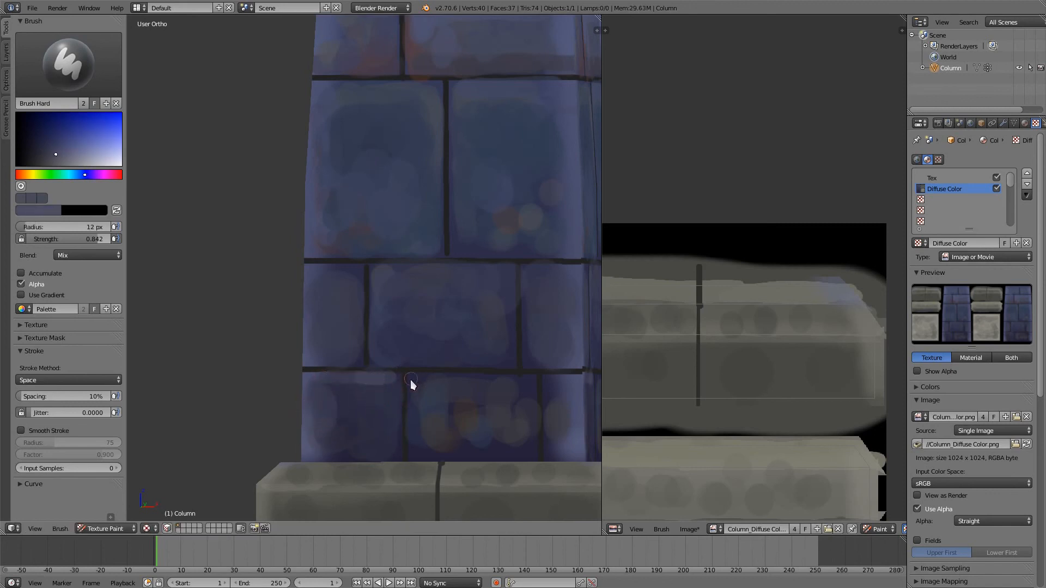
pyautogui.moveTo(410, 381); pyautogui.dragTo(495, 375)
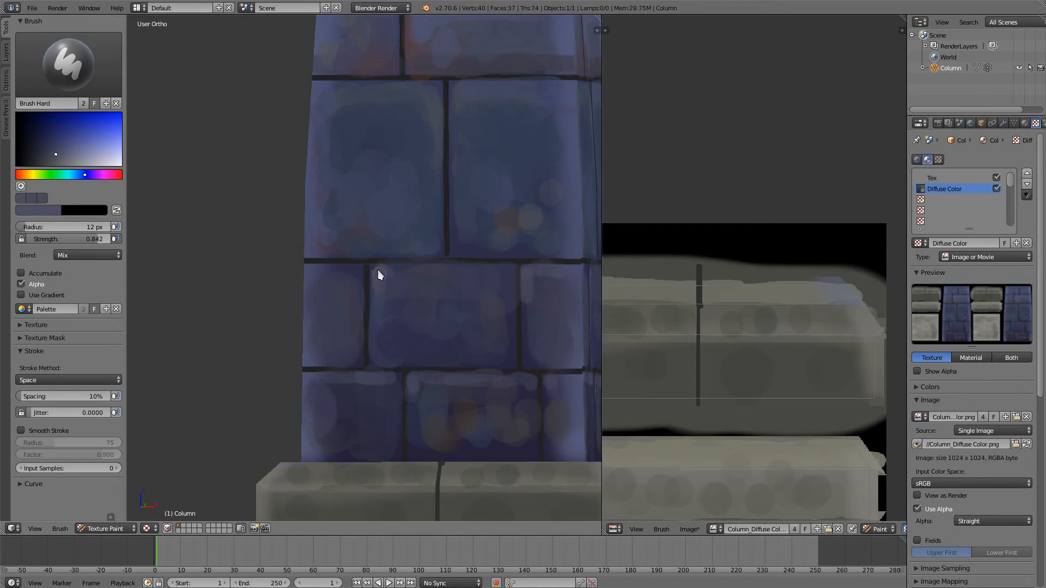
pyautogui.moveTo(378, 270); pyautogui.dragTo(456, 270)
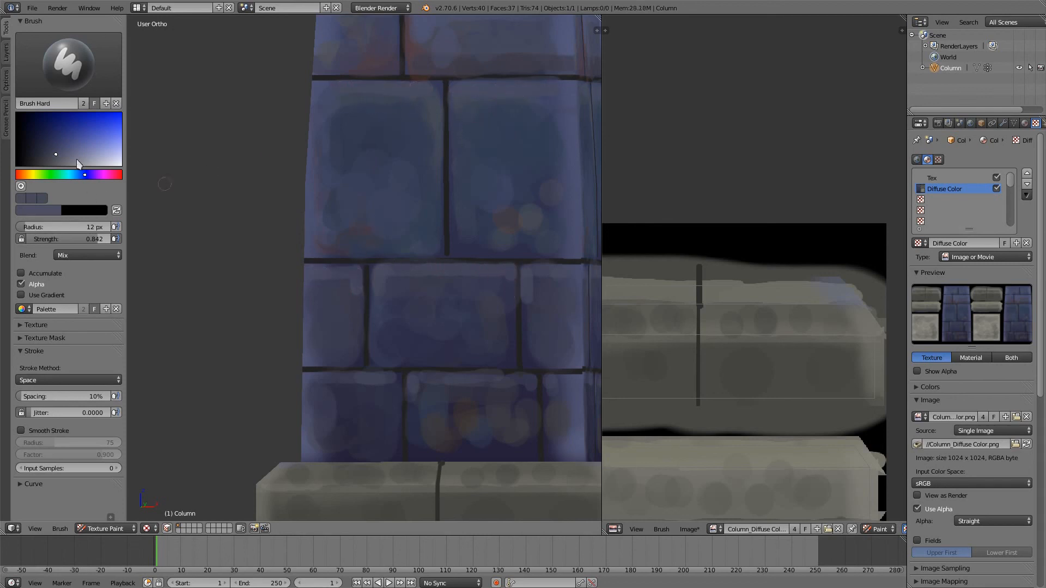
# - Choose a slightly lighter blue and paint highlights along the upper edges of the third-row and second-row bricks
pyautogui.click(63, 157)
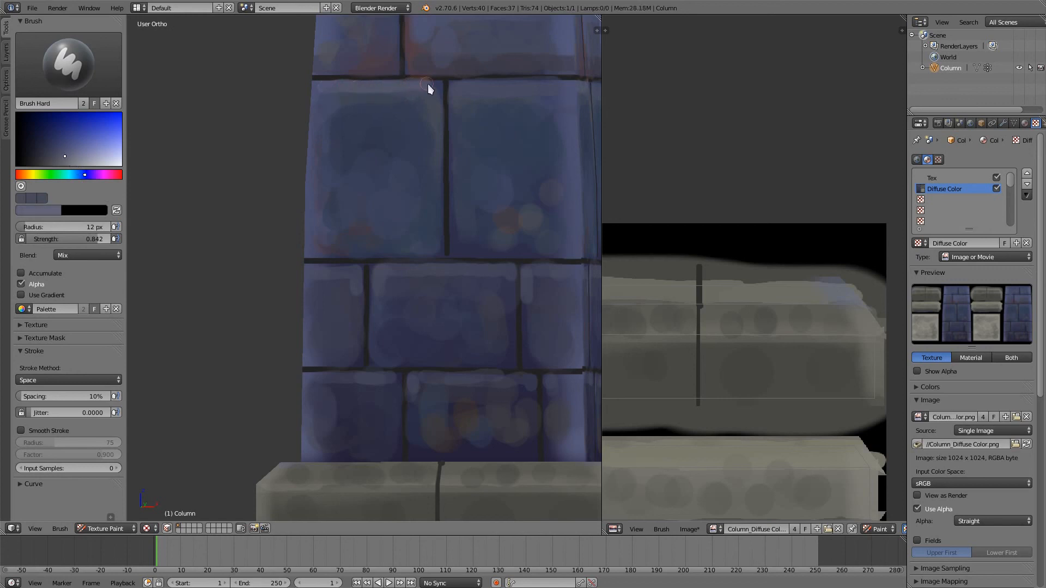
pyautogui.moveTo(522, 87); pyautogui.dragTo(566, 86)
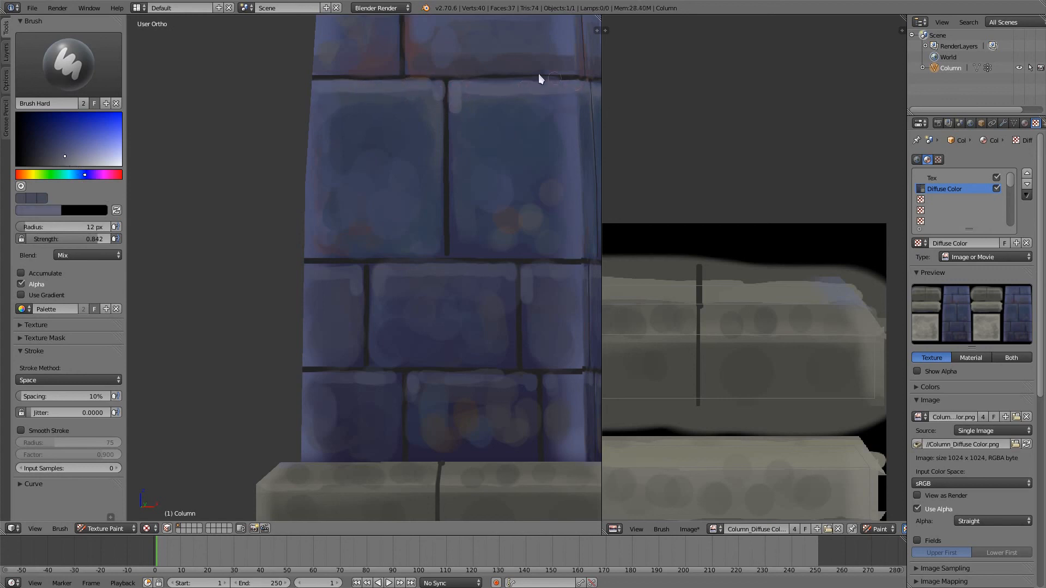
pyautogui.keyDown('shift'); pyautogui.moveTo(483, 67); pyautogui.dragTo(474, 262, button='middle'); pyautogui.keyUp('shift')
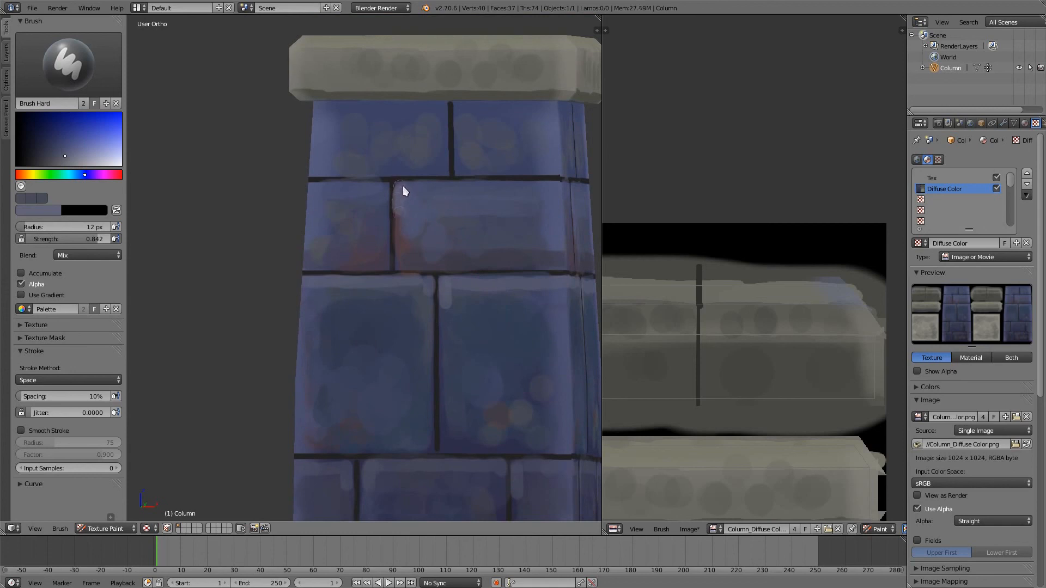
pyautogui.moveTo(403, 185); pyautogui.dragTo(508, 181)
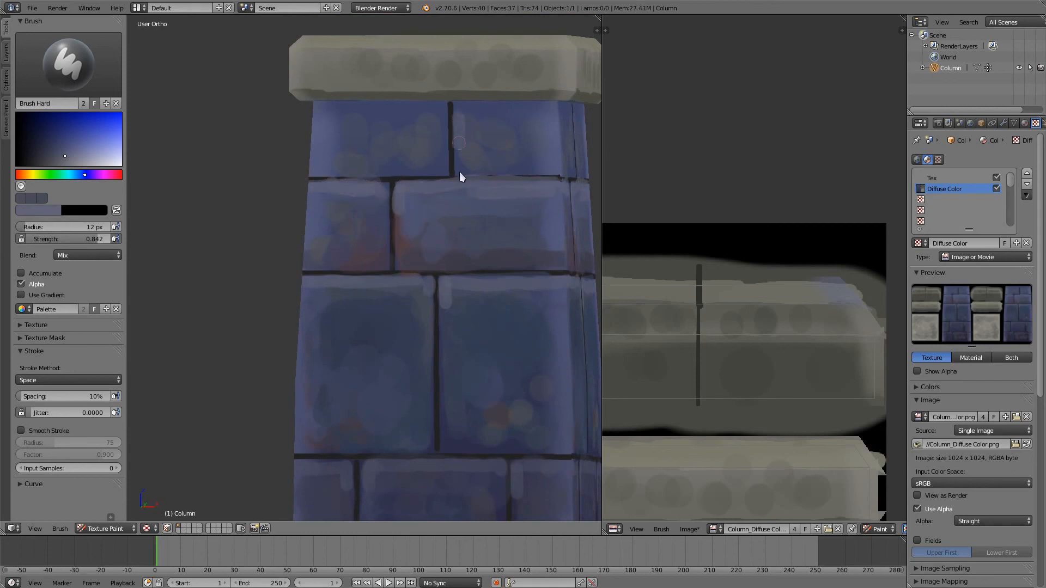
# - Sample the stone grey from the base and touch up the upper end of its front joint just below the bricks
pyautogui.scroll(-3, 497, 190)
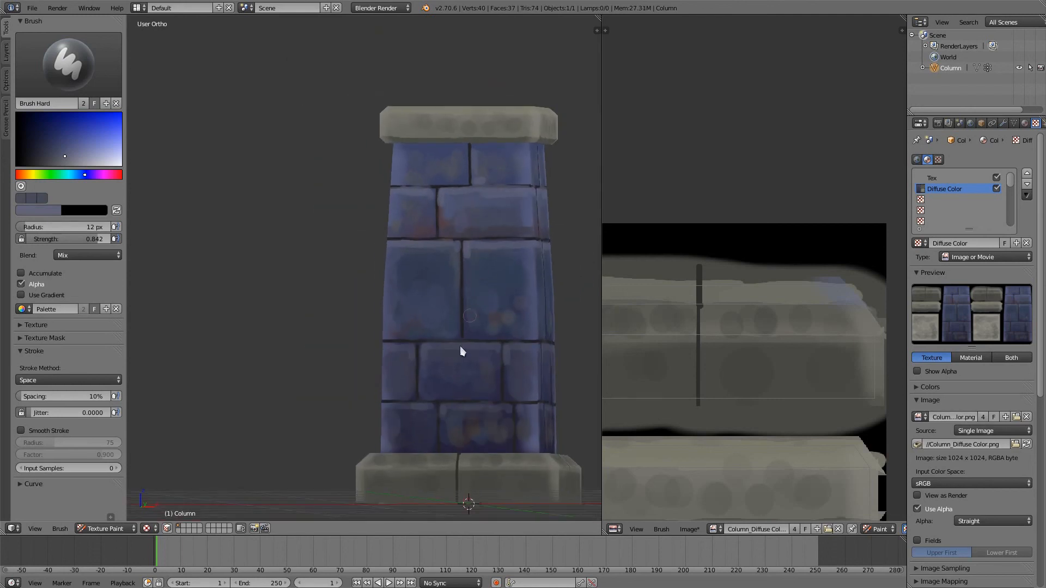
pyautogui.moveTo(435, 463)
pyautogui.keyDown('shift'); pyautogui.mouseDown(button='middle')
pyautogui.moveTo(385, 321)
pyautogui.moveTo(406, 345)
pyautogui.moveTo(484, 374)
pyautogui.moveTo(458, 400)
pyautogui.mouseUp(button='middle'); pyautogui.keyUp('shift')
pyautogui.scroll(2, 390, 312)
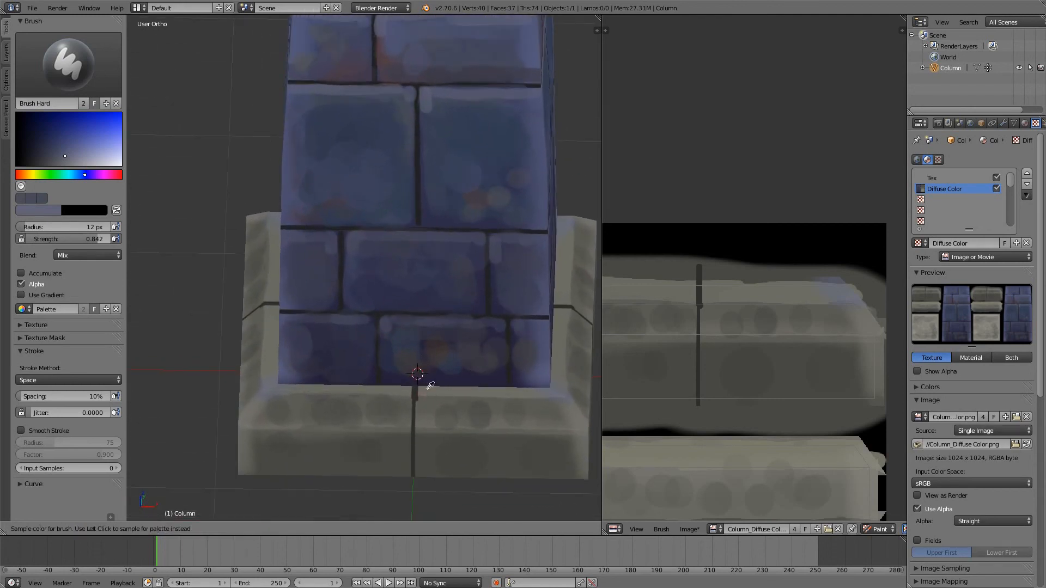
pyautogui.press('s')
pyautogui.moveTo(419, 398); pyautogui.dragTo(422, 399)
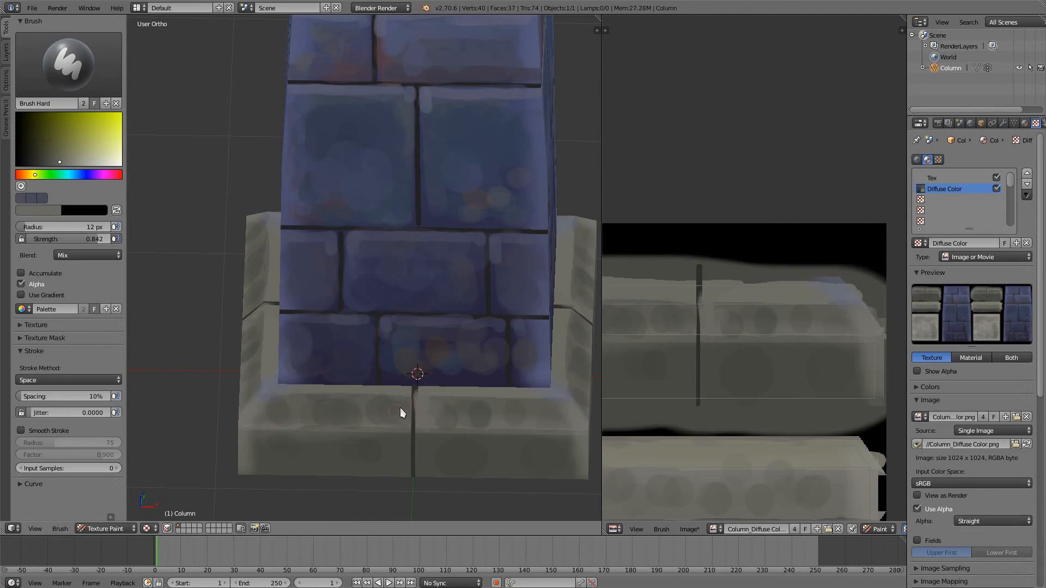